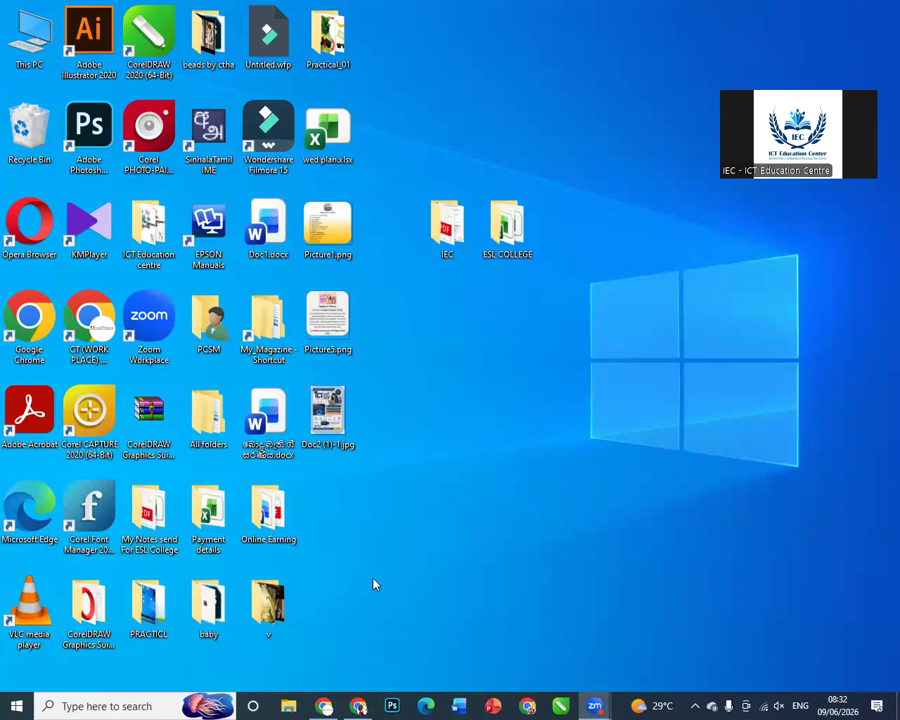
- In Chrome, search Google for "google adana mewalam" and open the Sinhala Google Input Tools try-out page
click(326, 706)
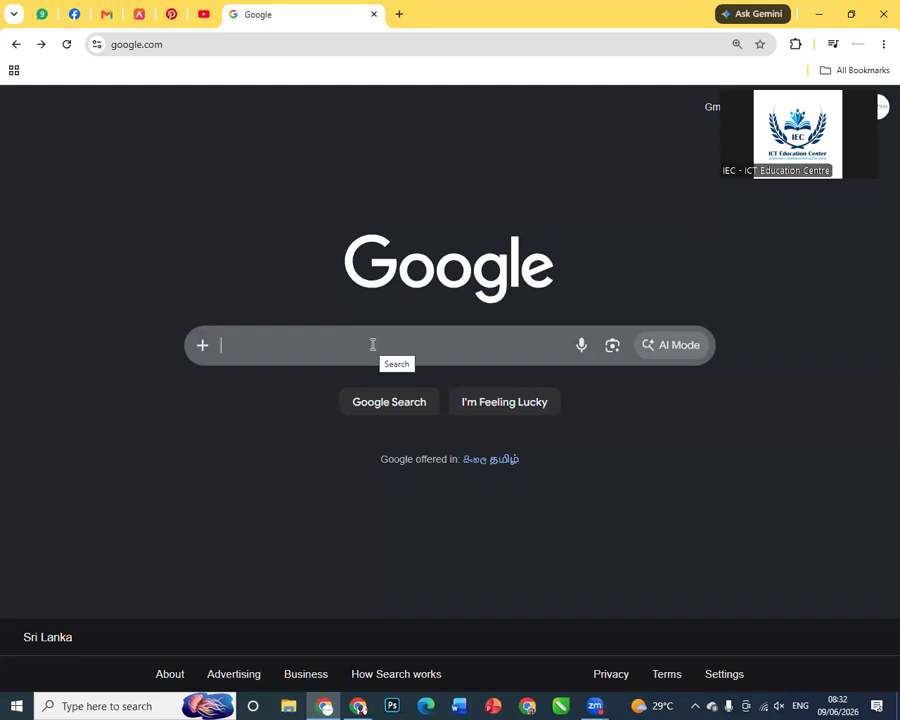
text(google adana mewalam)
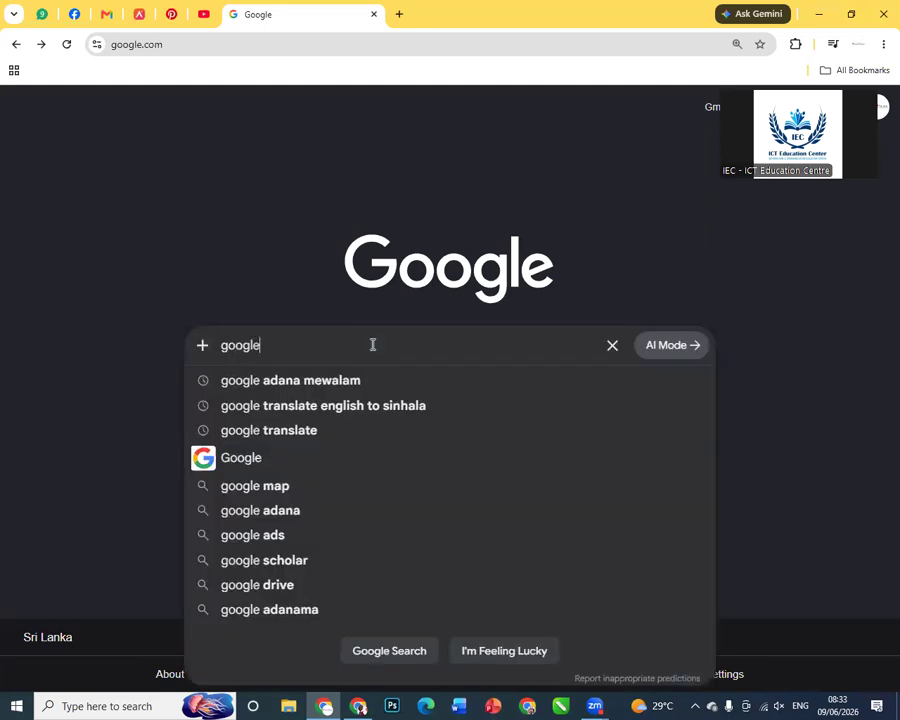
key(Down)
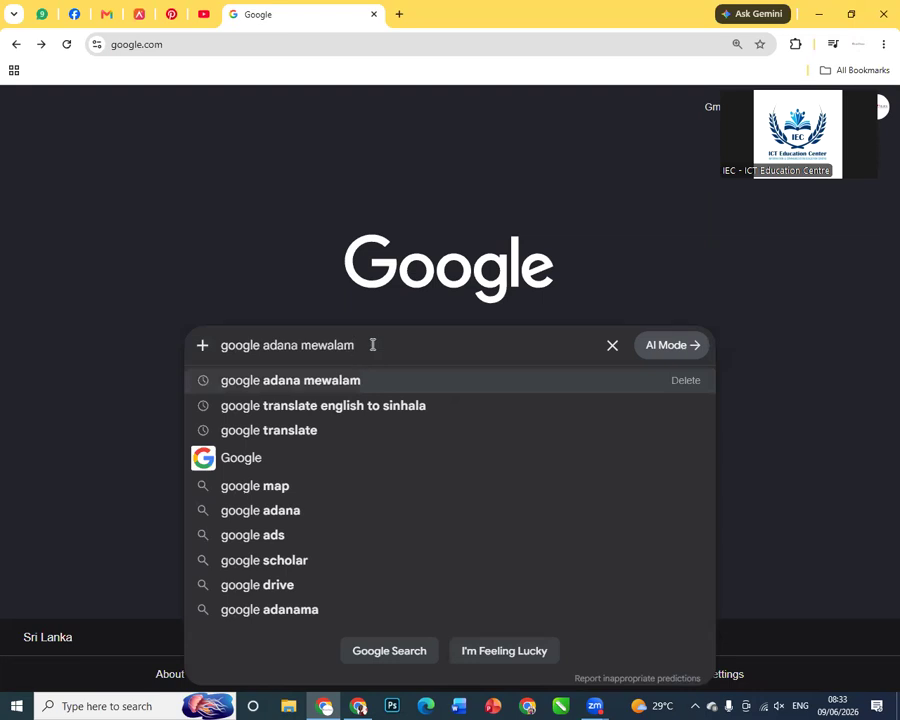
key(Return)
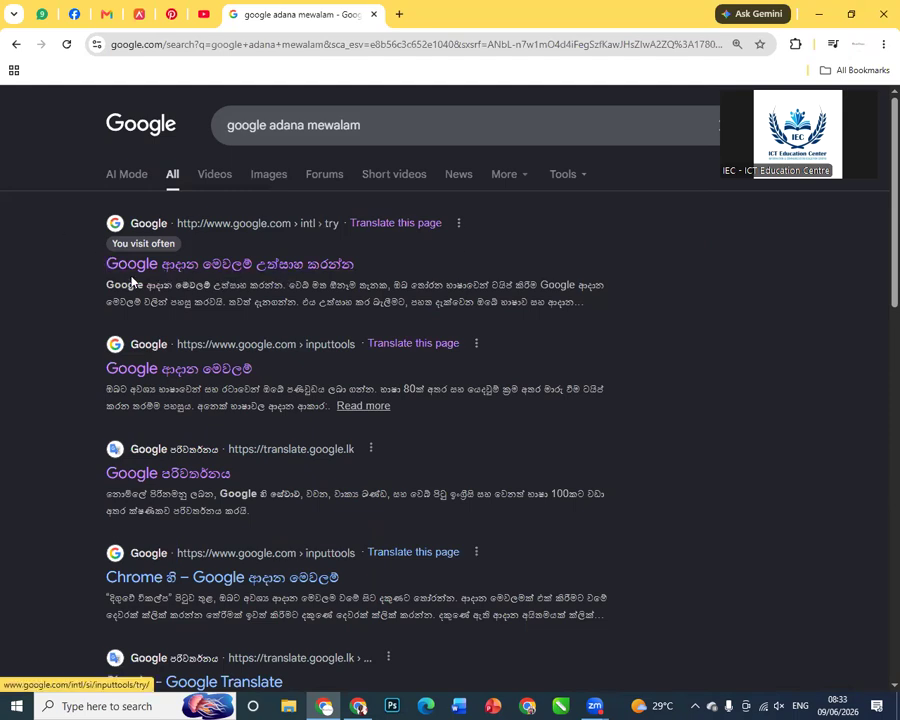
click(297, 266)
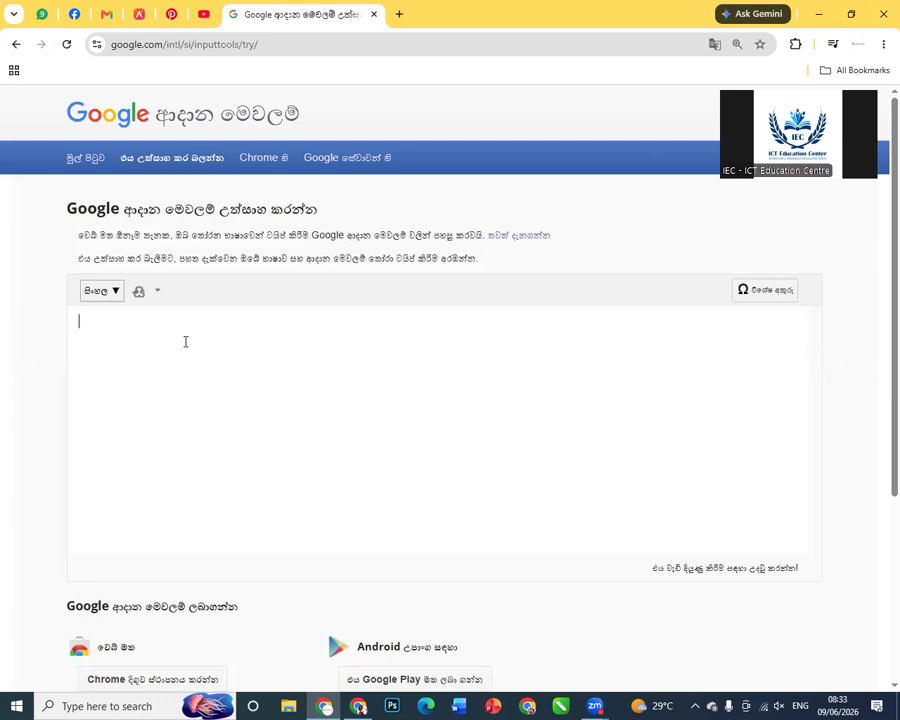
text(oya)
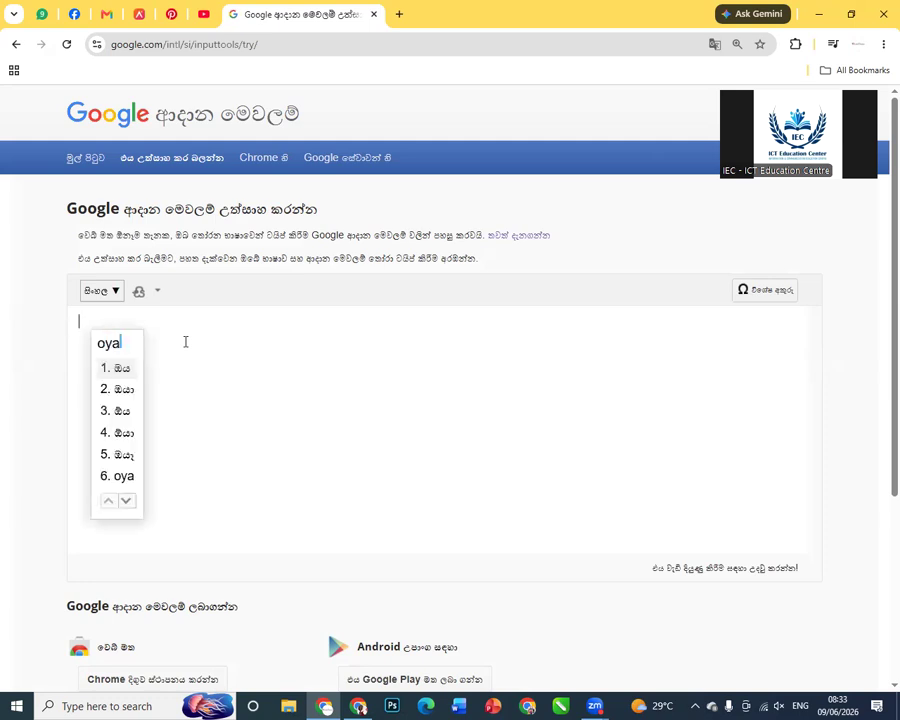
key(Down)
key(Down)
key(Down)
key(space)
key(BackSpace)
key(BackSpace)
key(BackSpace)
key(BackSpace)
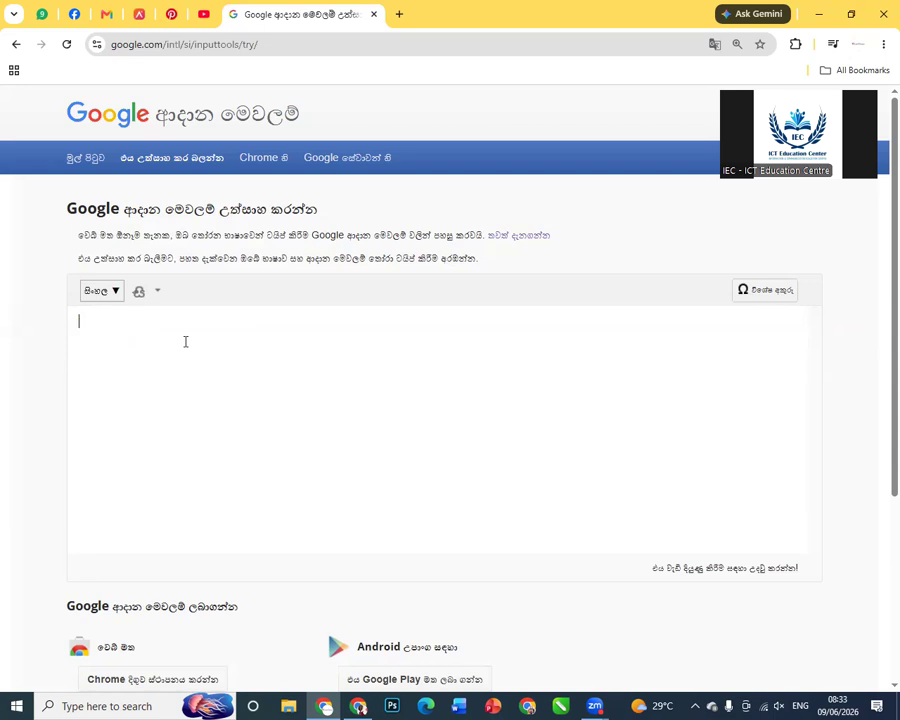
text(wo f)
key(BackSpace)
key(BackSpace)
key(BackSpace)
key(BackSpace)
- Enter the Sinhala text "අද අපේ පන්ති දවස" in the editor by transliterating "ada ape panthi dawasa"
text(ada)
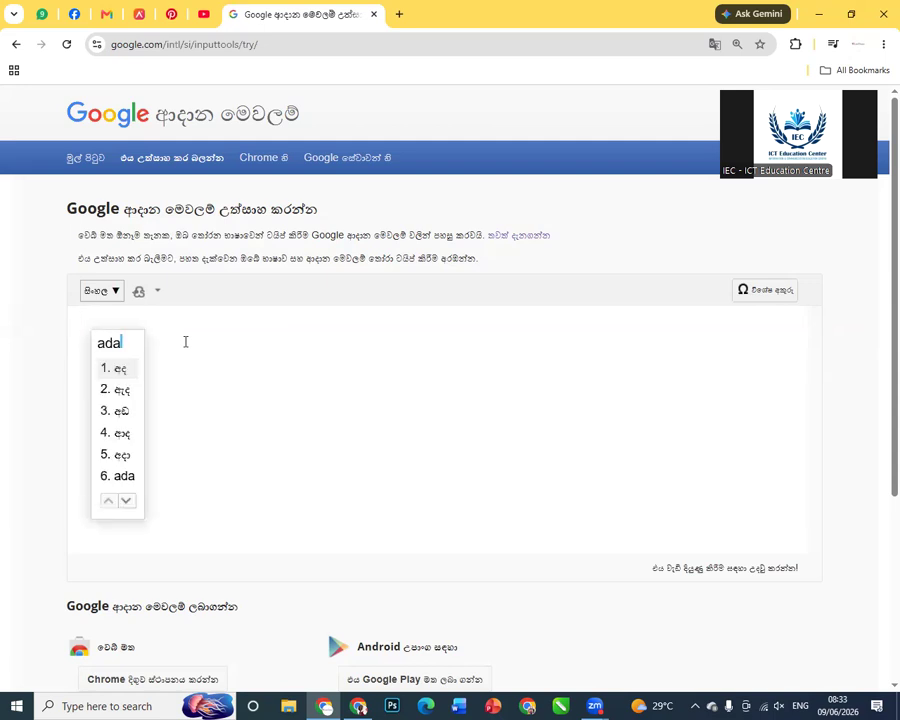
key(space)
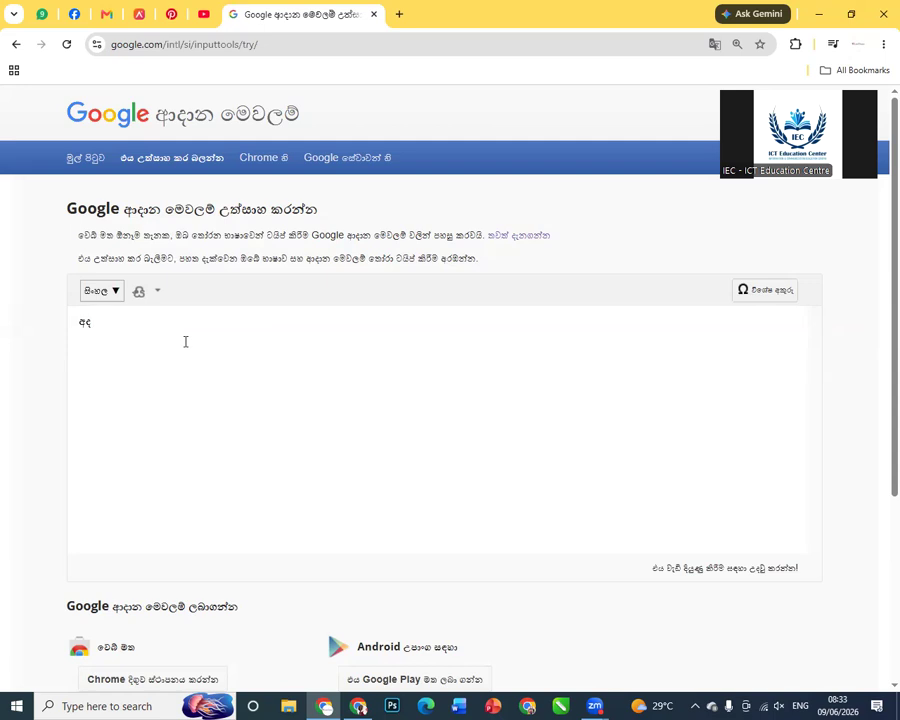
text(ape)
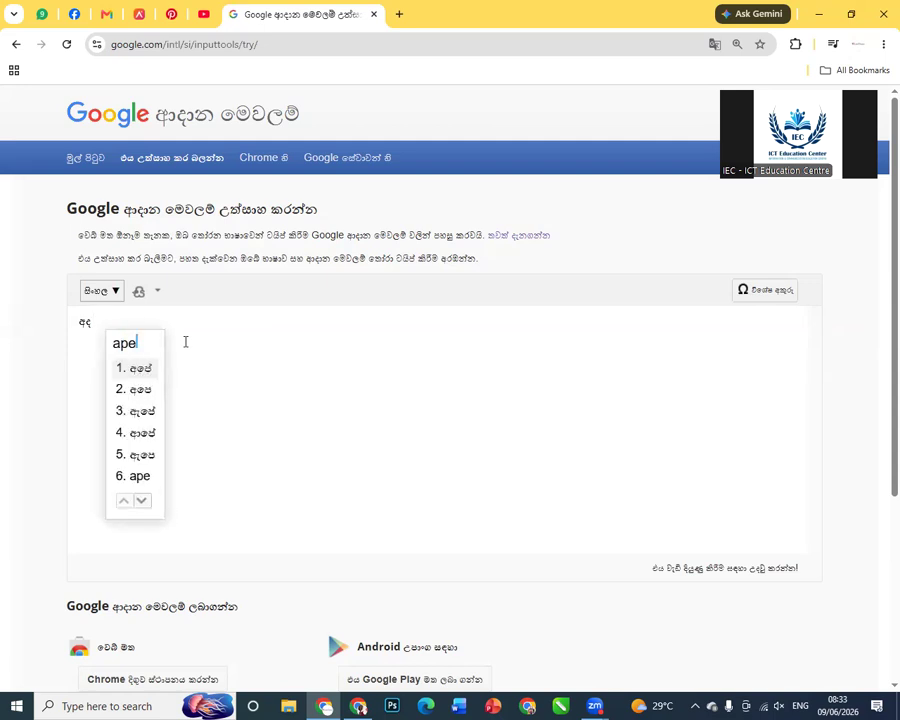
key(space)
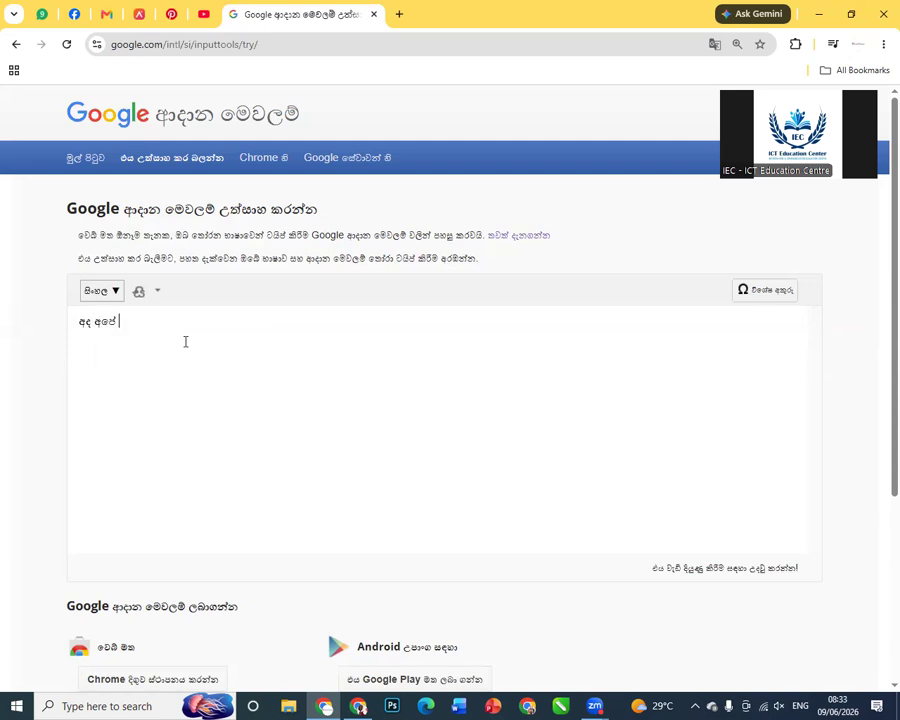
text(panthi)
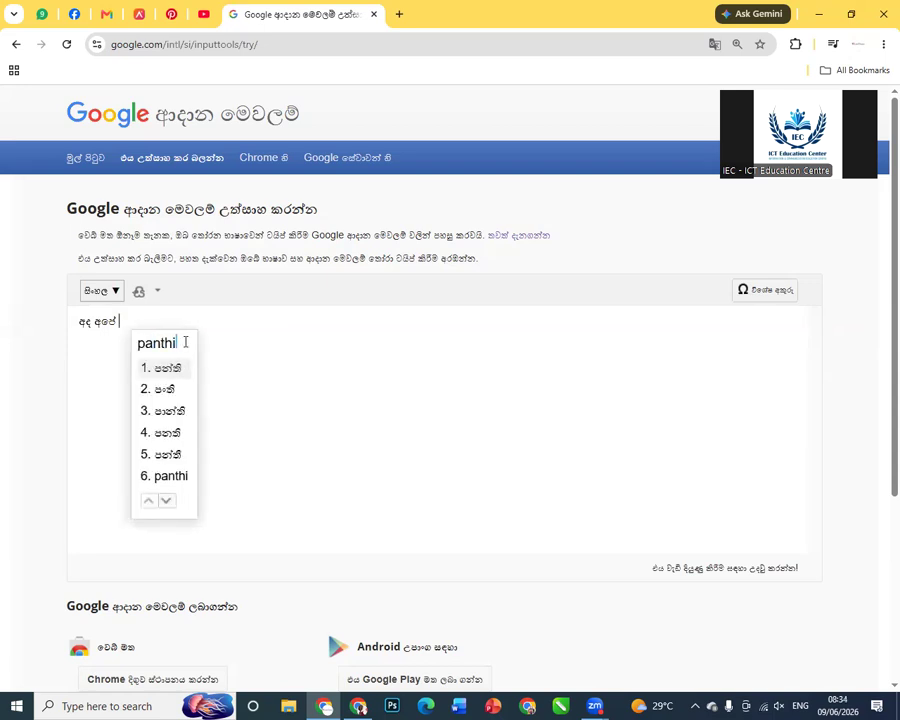
key(space)
text(dawasa)
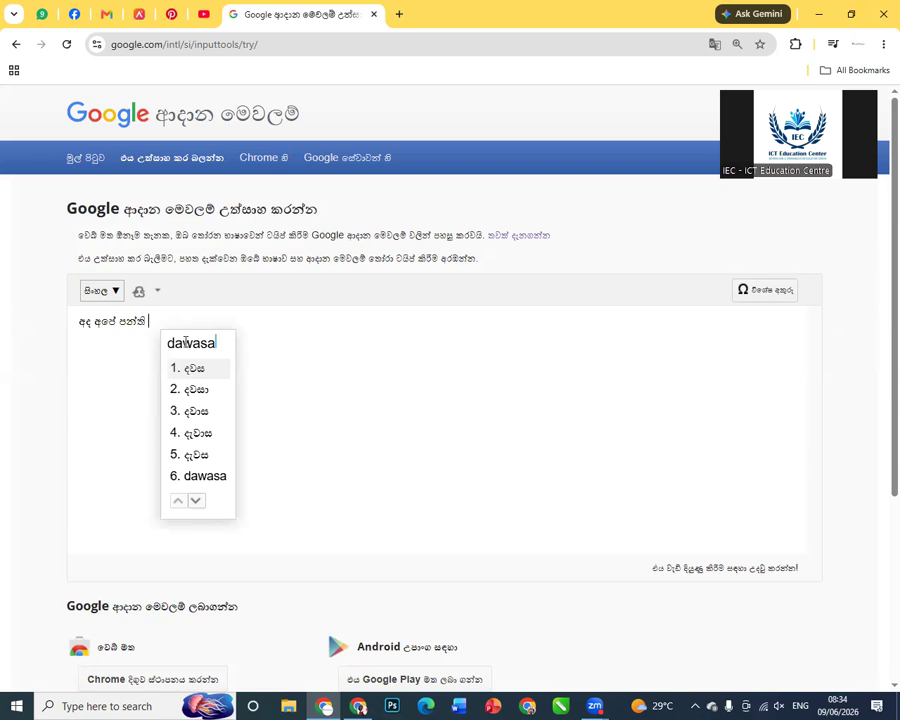
key(space)
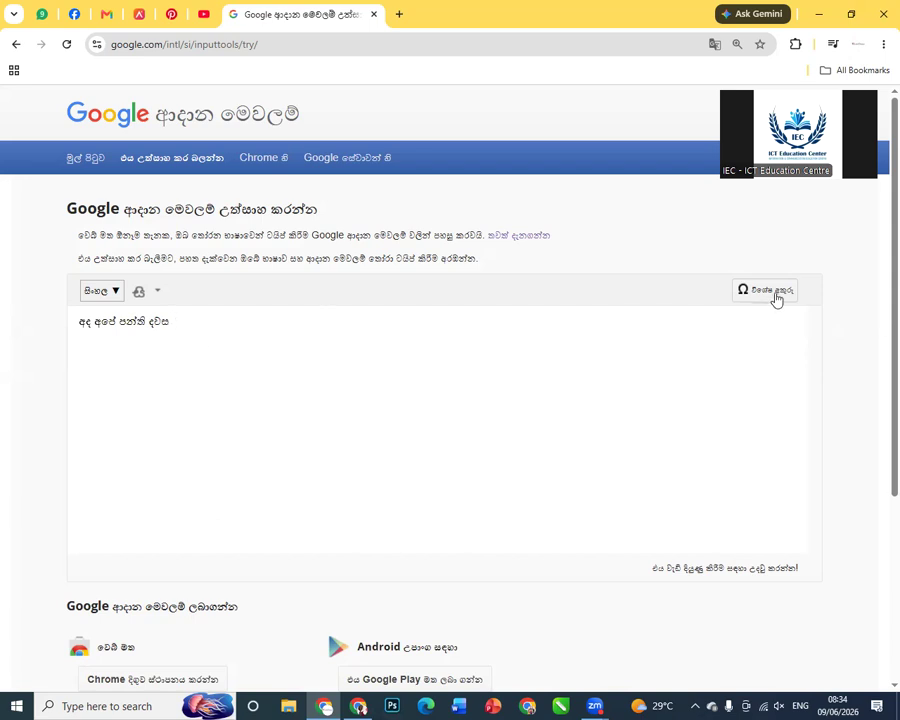
- Sketch a shape in the special-character drawing area and insert the matching Sinhala letter ඤ after the text
click(774, 292)
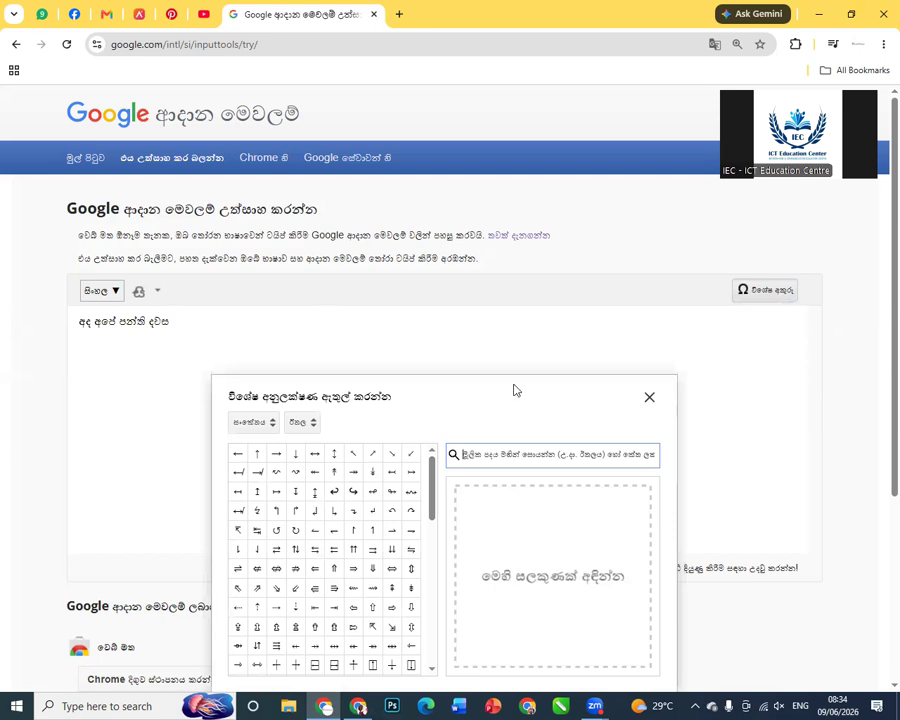
click(649, 398)
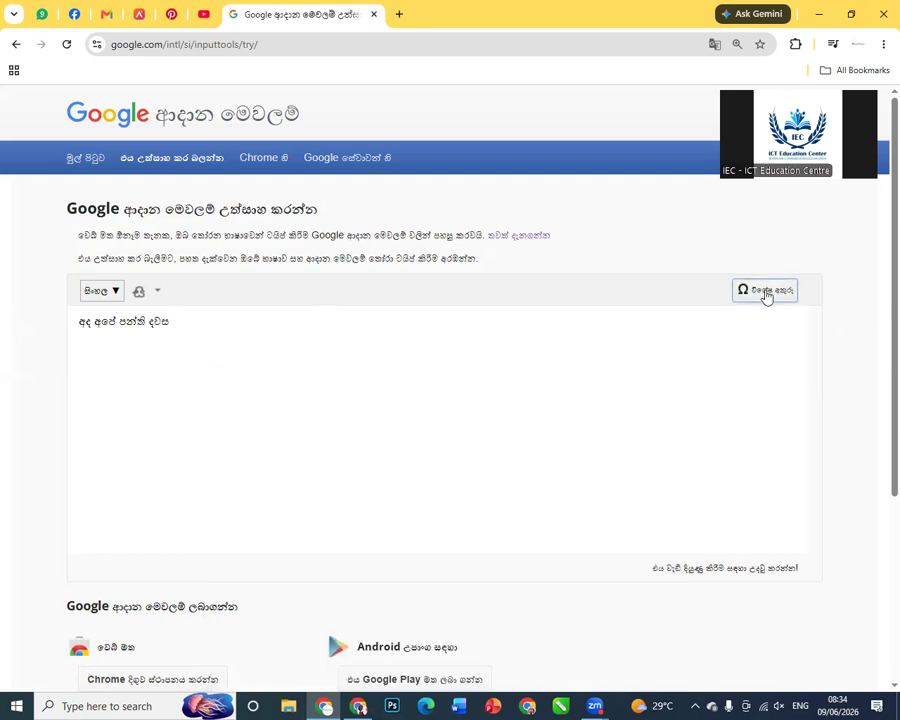
click(766, 296)
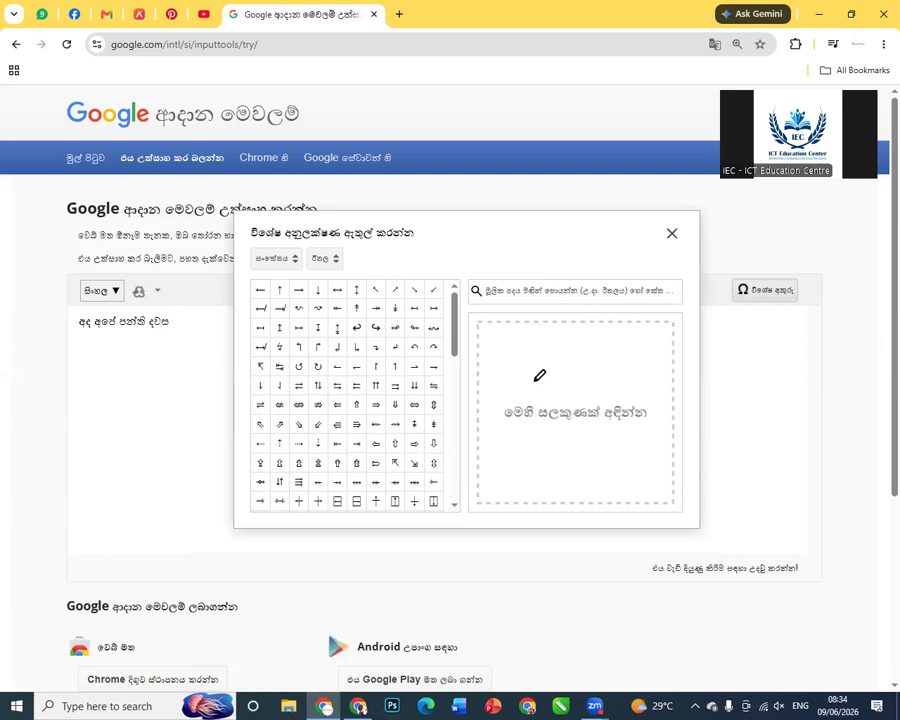
mouse_move(538, 364)
mouse_down()
mouse_move(540, 385)
mouse_move(570, 392)
mouse_move(530, 390)
mouse_move(574, 363)
mouse_move(598, 392)
mouse_move(603, 384)
mouse_move(589, 410)
mouse_move(601, 428)
mouse_move(626, 421)
mouse_up()
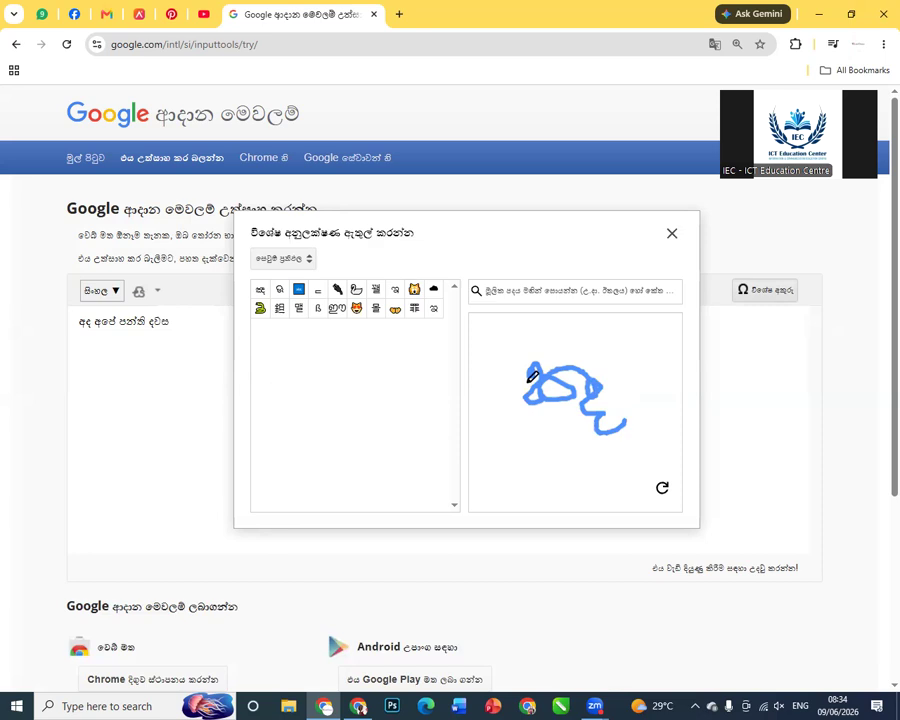
click(261, 291)
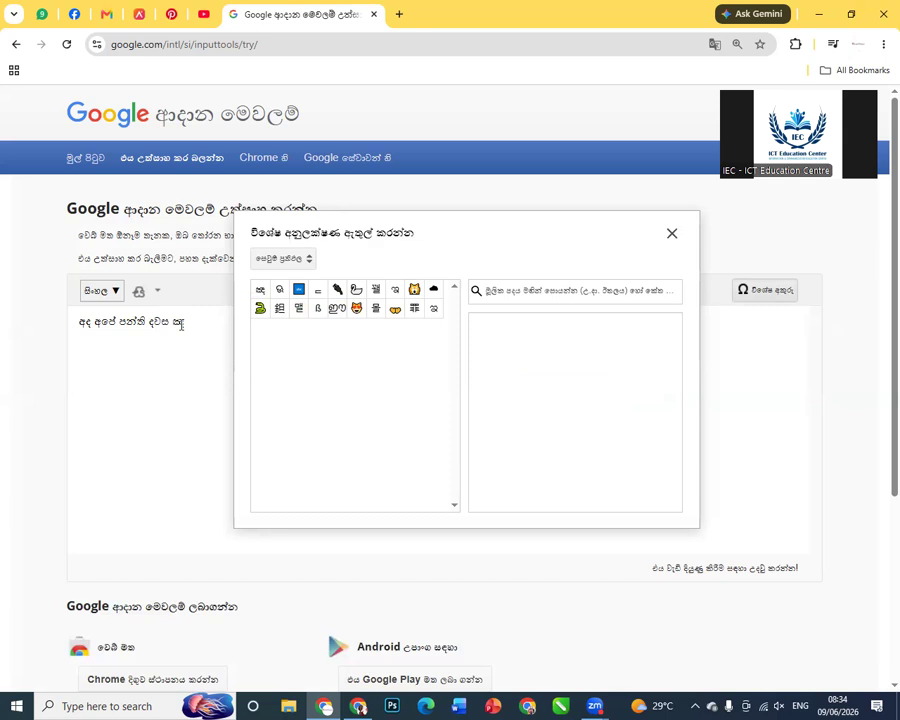
- Sketch another shape, insert the Sinhala letter ඥ (U+0DA5) from the matches, and close the special-character dialog
mouse_move(526, 350)
mouse_down()
mouse_move(516, 364)
mouse_move(514, 354)
mouse_move(534, 356)
mouse_move(539, 386)
mouse_move(566, 392)
mouse_up()
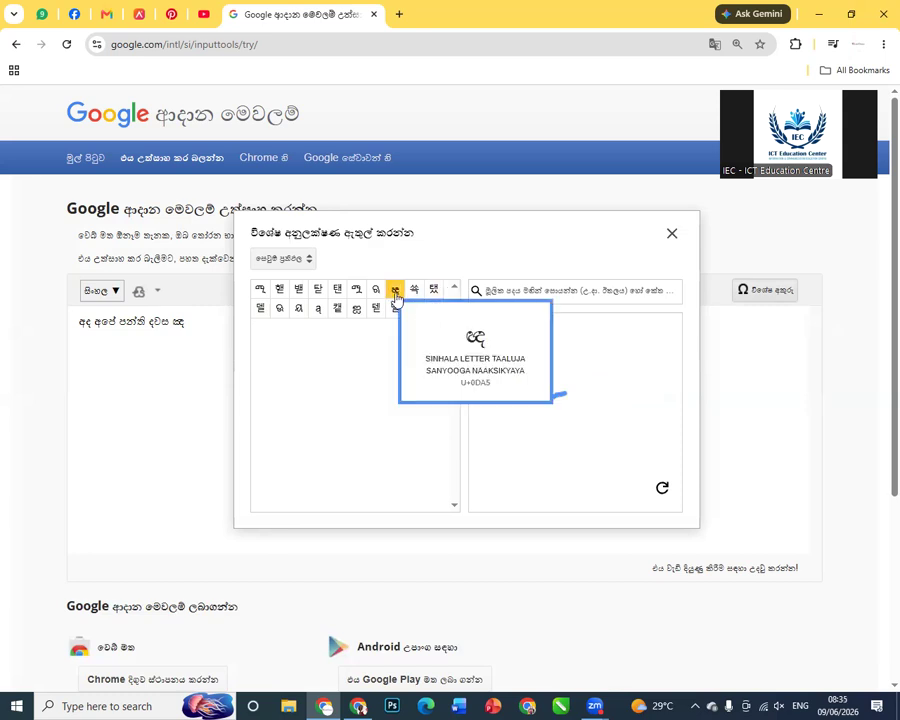
click(396, 294)
right_click(396, 293)
click(364, 342)
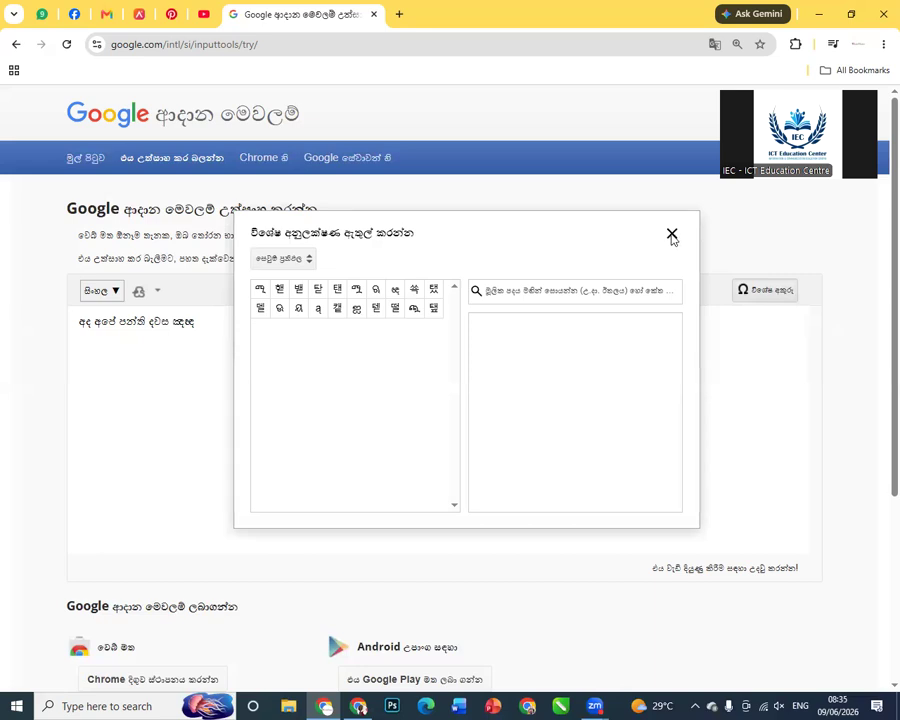
click(672, 235)
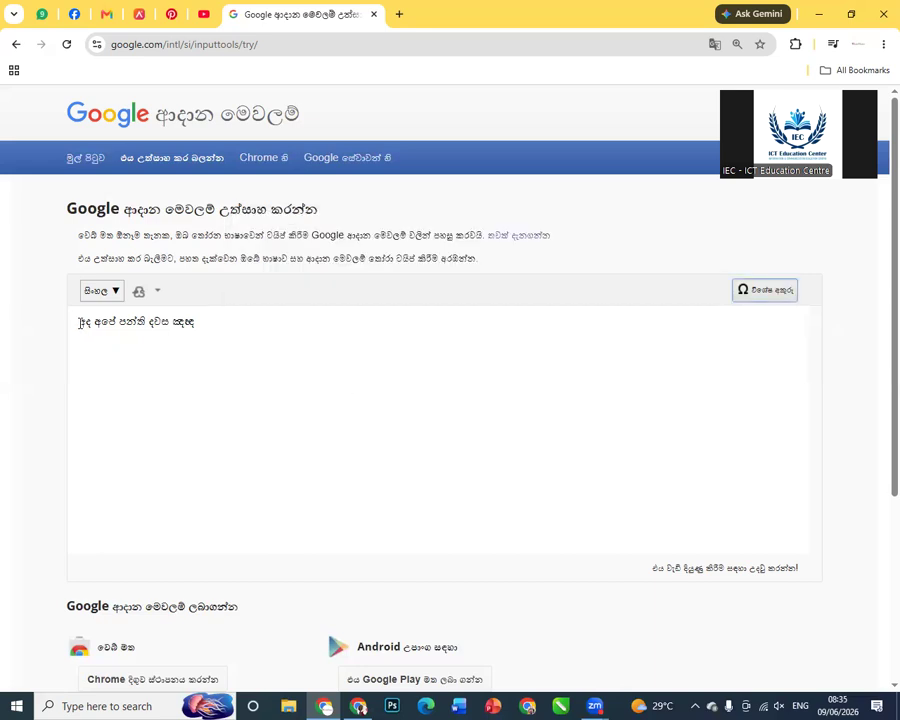
drag(79, 322, 201, 321)
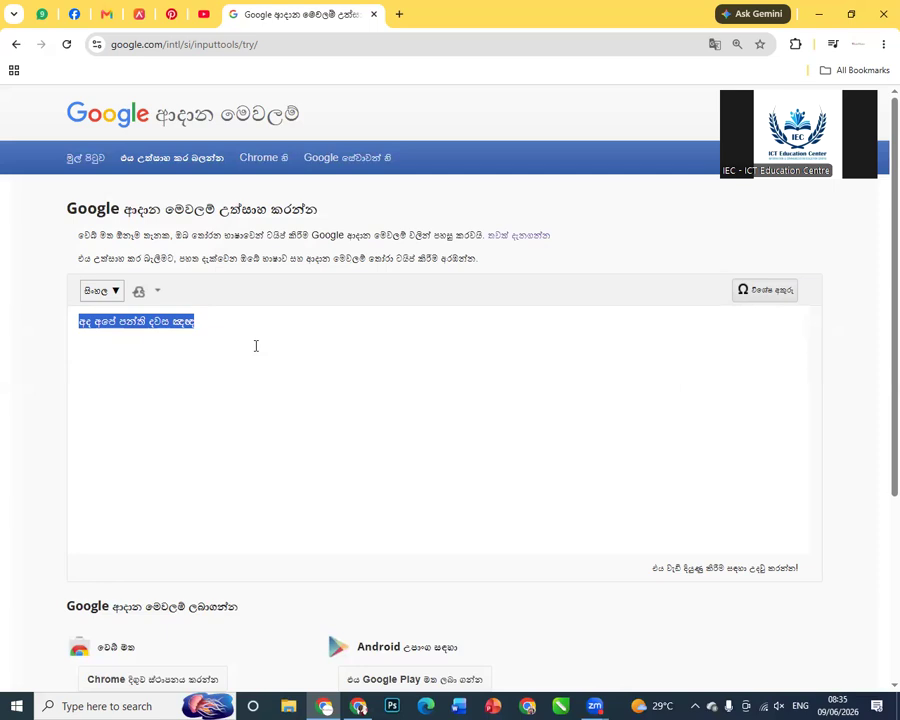
click(118, 344)
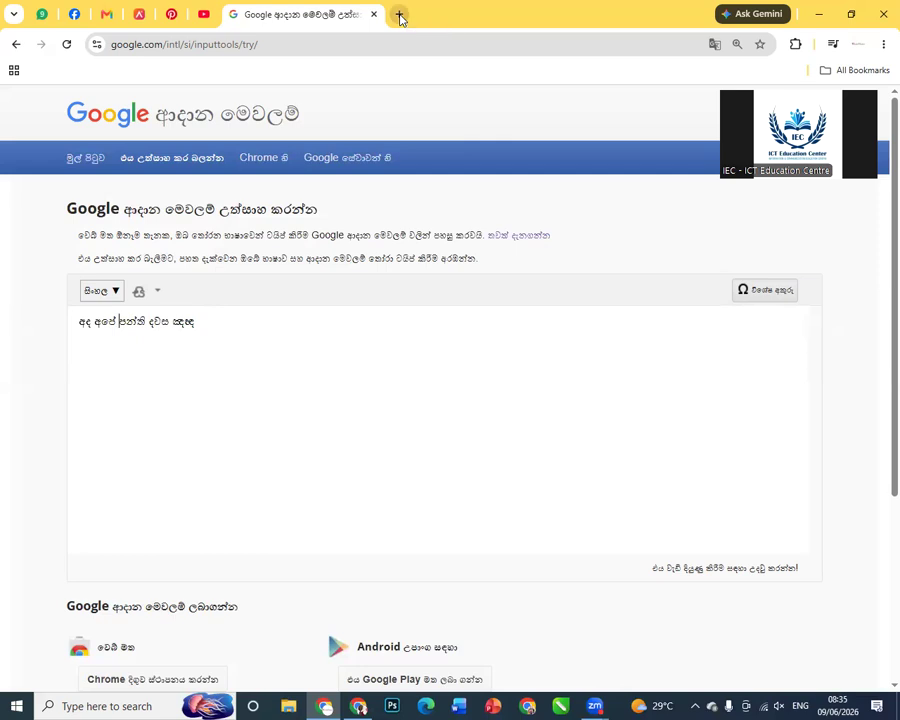
- Open google.com in a new tab, search for "gurulk.com" and open its Sinhala Unicode (Iskoola Potha) converter
click(400, 18)
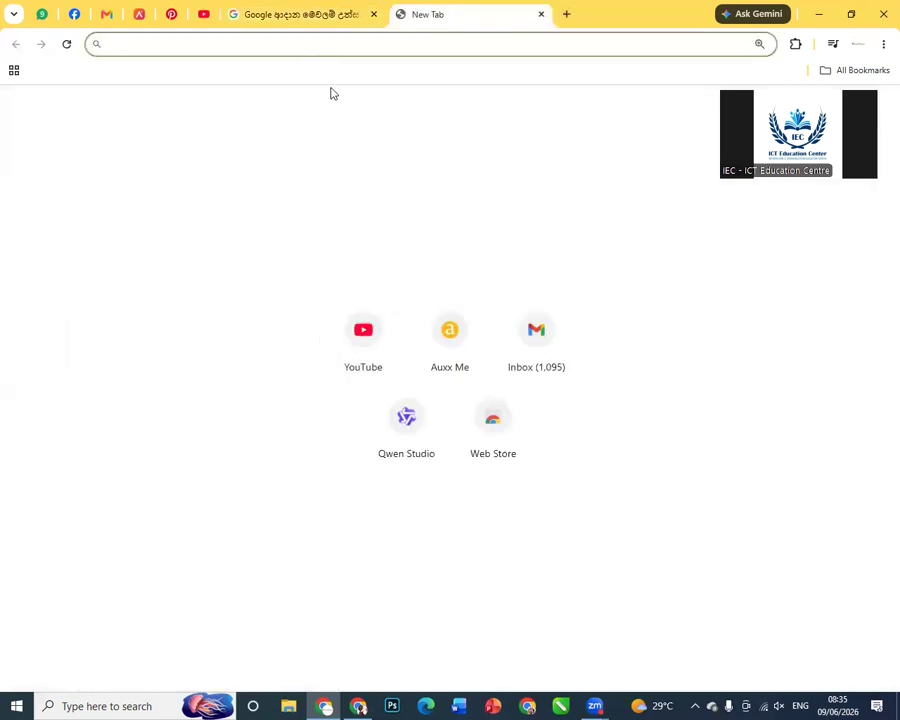
text(google.com)
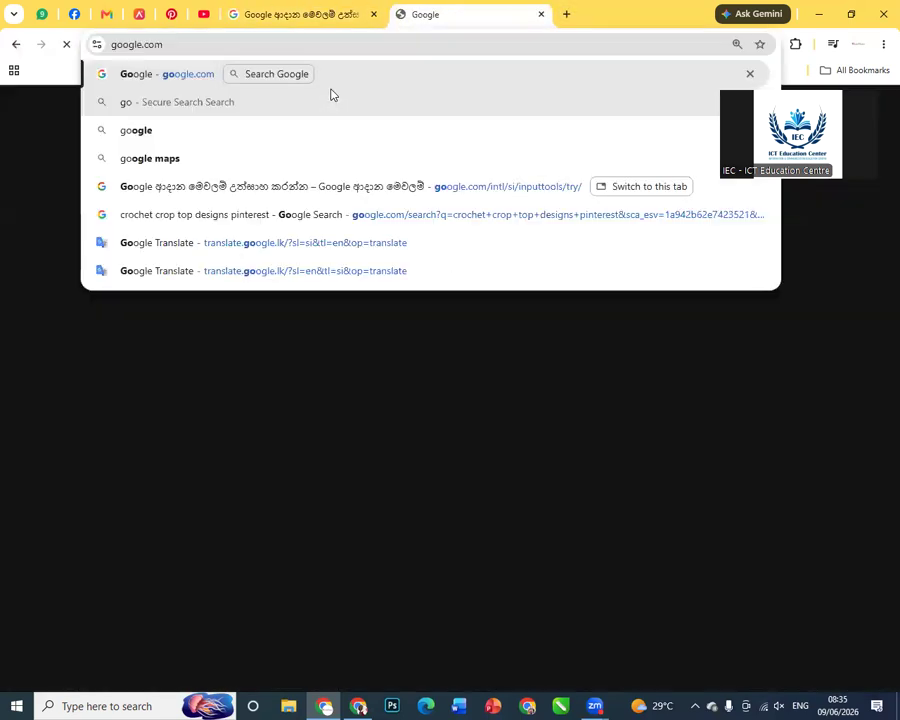
key(Return)
text(gu)
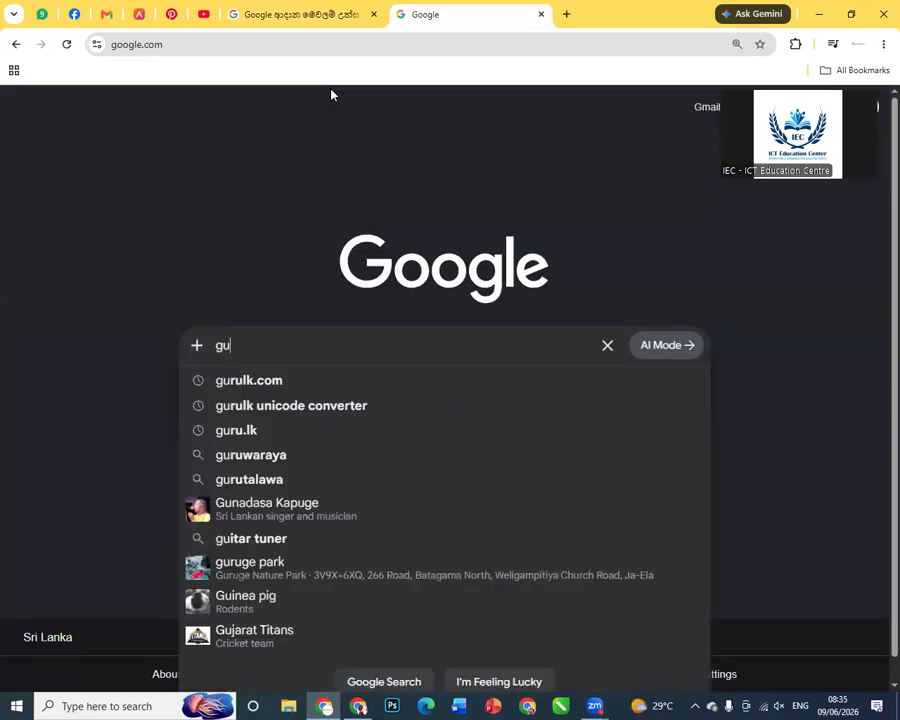
key(Down)
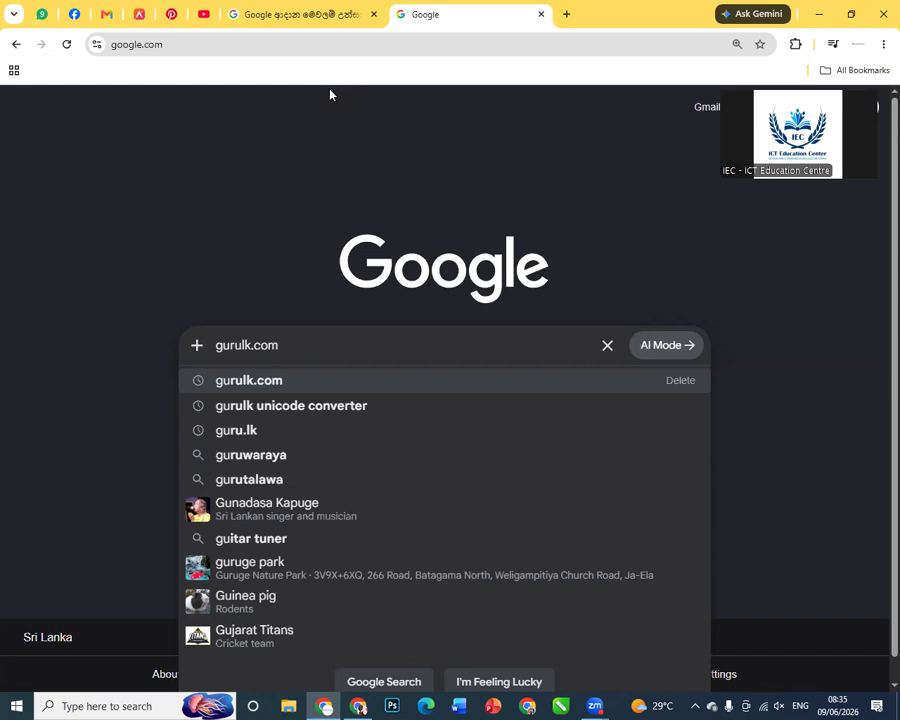
key(Return)
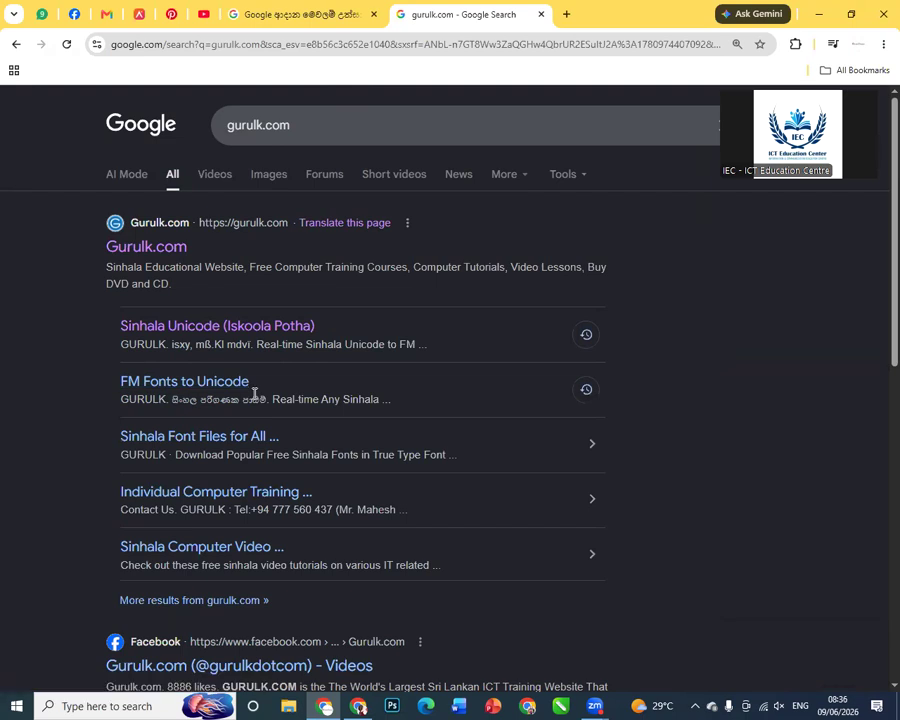
click(221, 333)
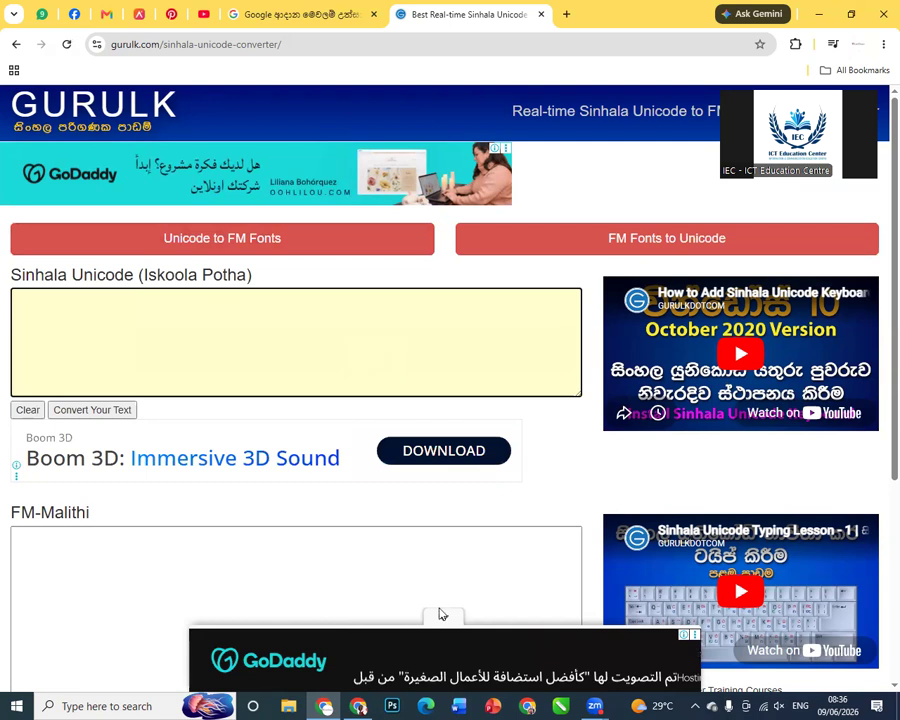
- Collapse the overlay advert and examine the converter's Sinhala Unicode input box and FM-Malithi output box
click(442, 616)
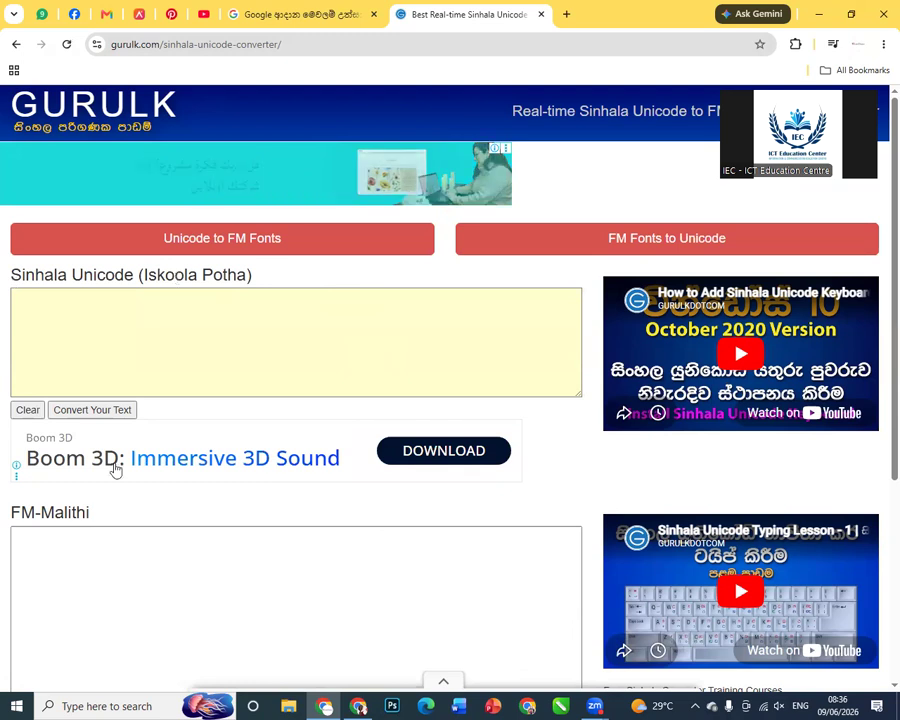
scroll(16, 396, down, 1)
scroll(13, 378, down, 1)
drag(13, 378, 104, 376)
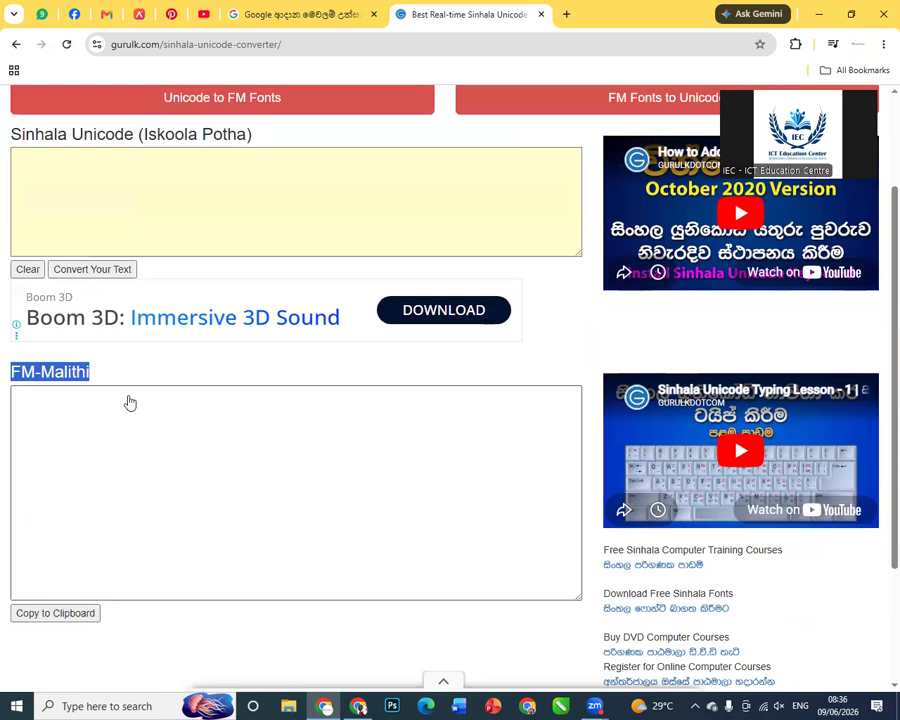
scroll(128, 400, up, 2)
drag(11, 274, 259, 277)
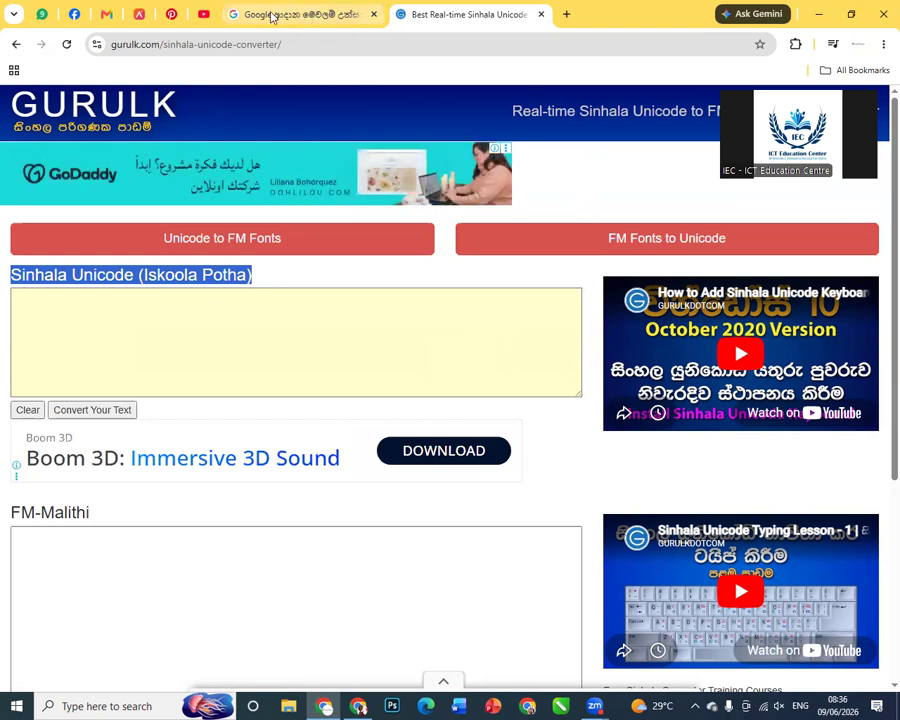
- Return to the Google Input Tools page and delete the two special letters at the end of the Sinhala sentence
mouse_move(299, 15)
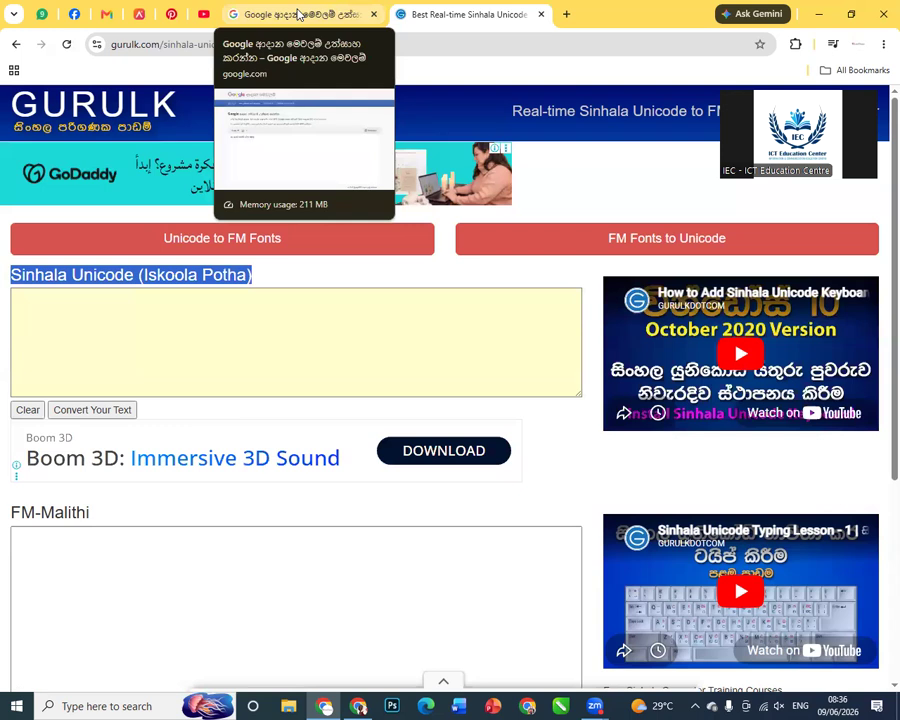
click(299, 15)
key(ctrl+a)
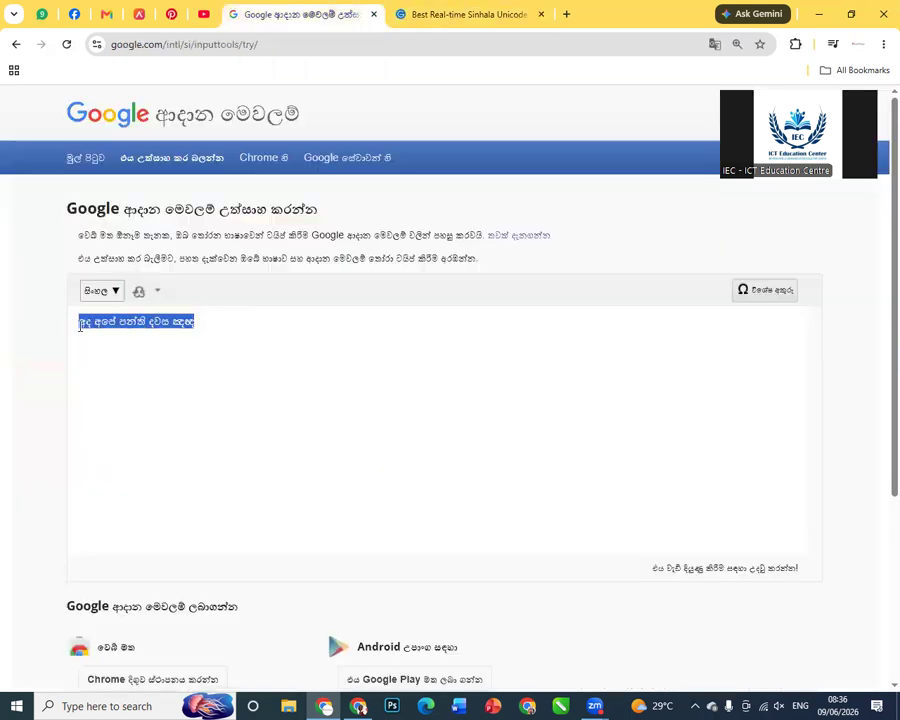
click(200, 321)
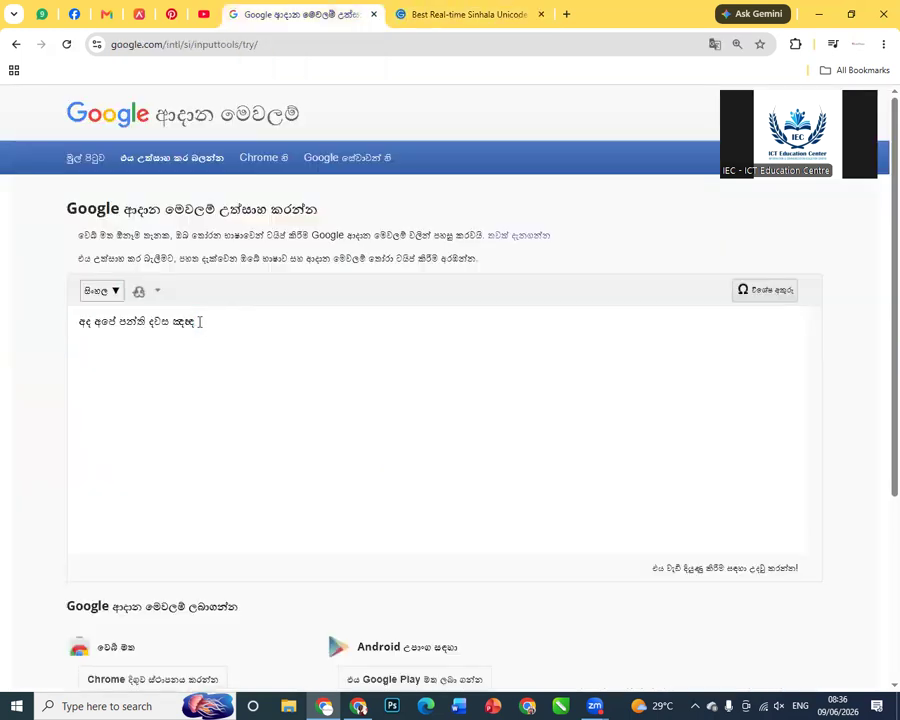
key(BackSpace)
key(BackSpace)
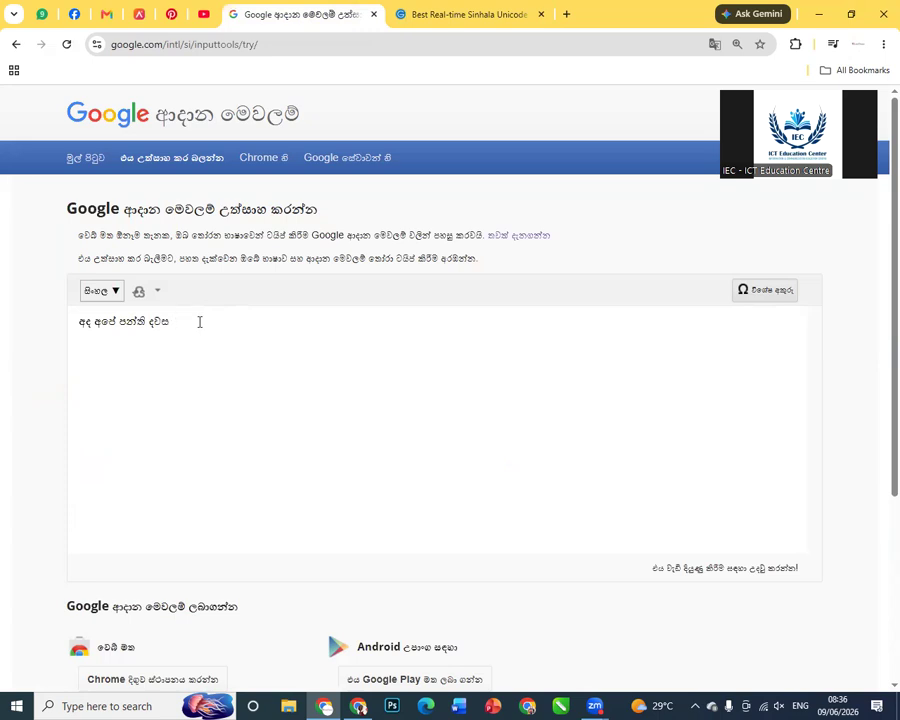
- Copy the whole sentence "අද අපේ පන්ති දවස" from the Google Input Tools text area
click(80, 321)
drag(80, 321, 183, 316)
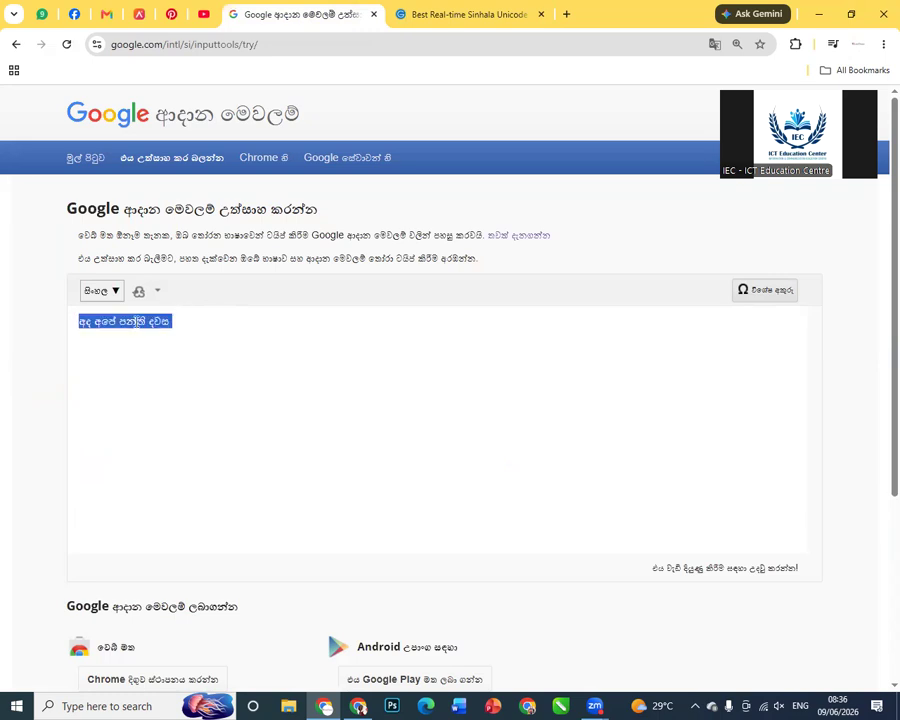
right_click(134, 321)
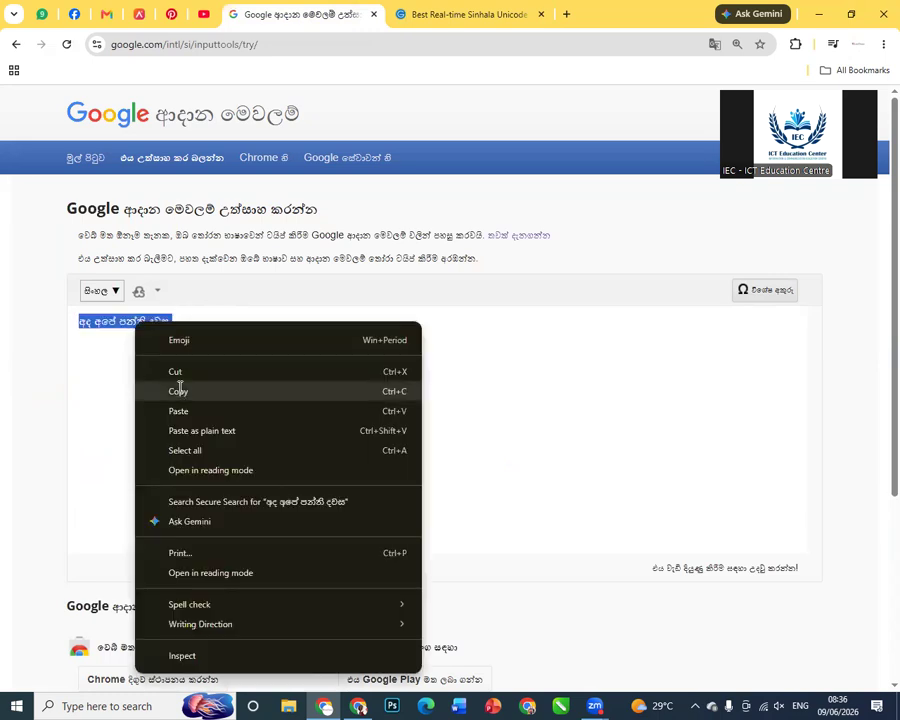
click(234, 387)
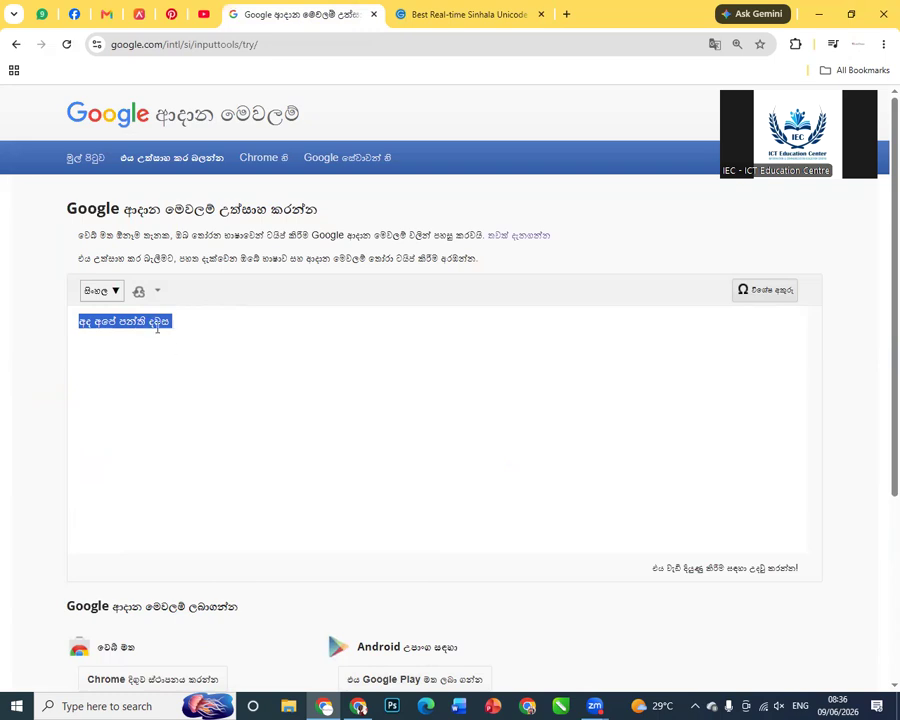
- Paste the copied sentence into the Gurulk converter's Sinhala Unicode (Iskoola Potha) box and convert it to FM-Malithi
click(445, 17)
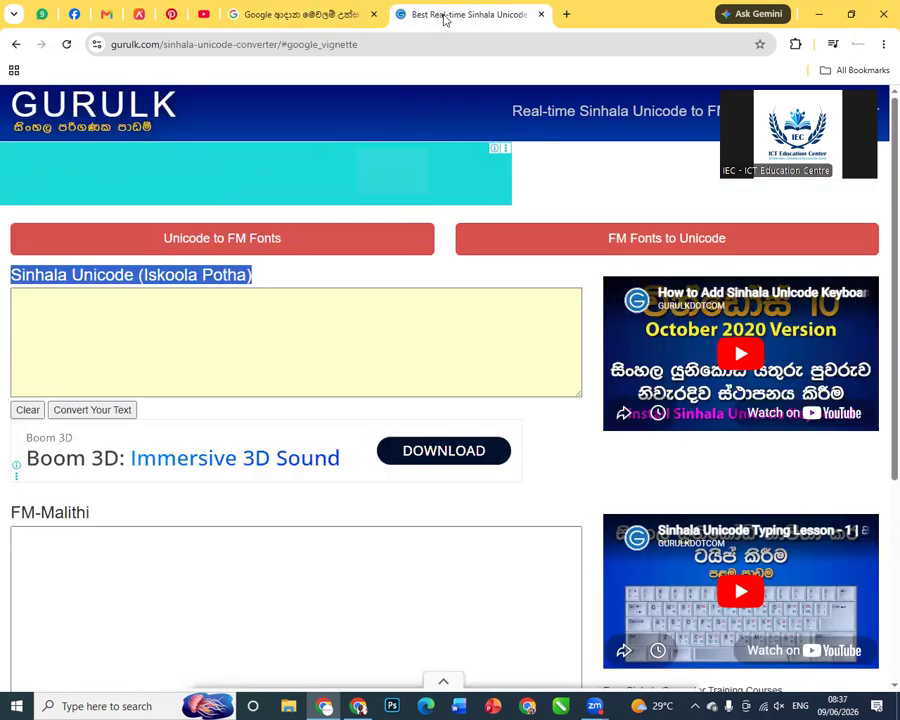
click(562, 273)
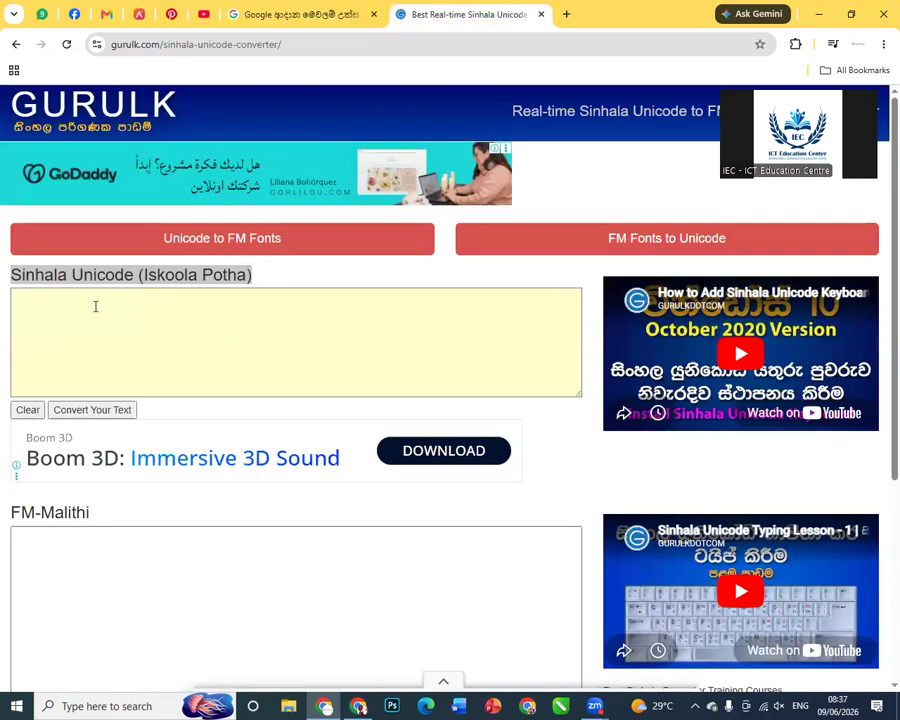
click(64, 302)
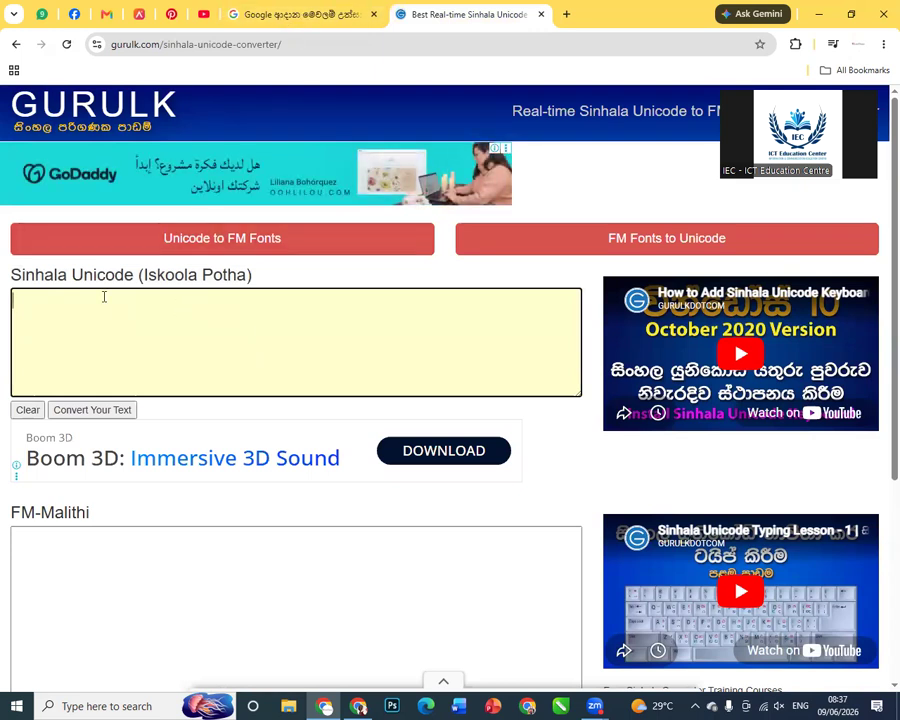
right_click(58, 303)
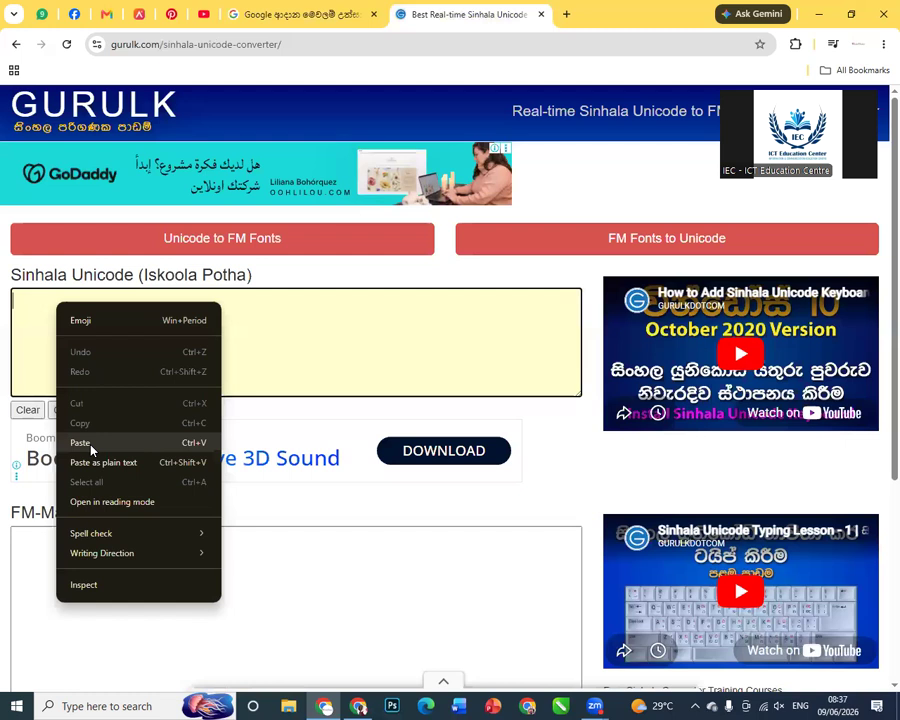
click(261, 348)
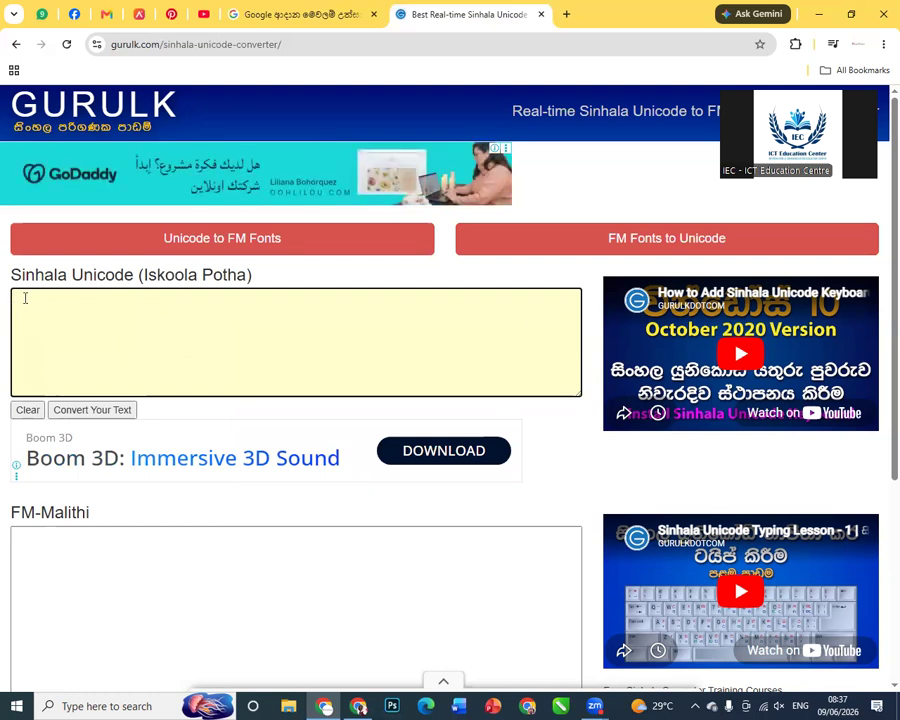
right_click(29, 298)
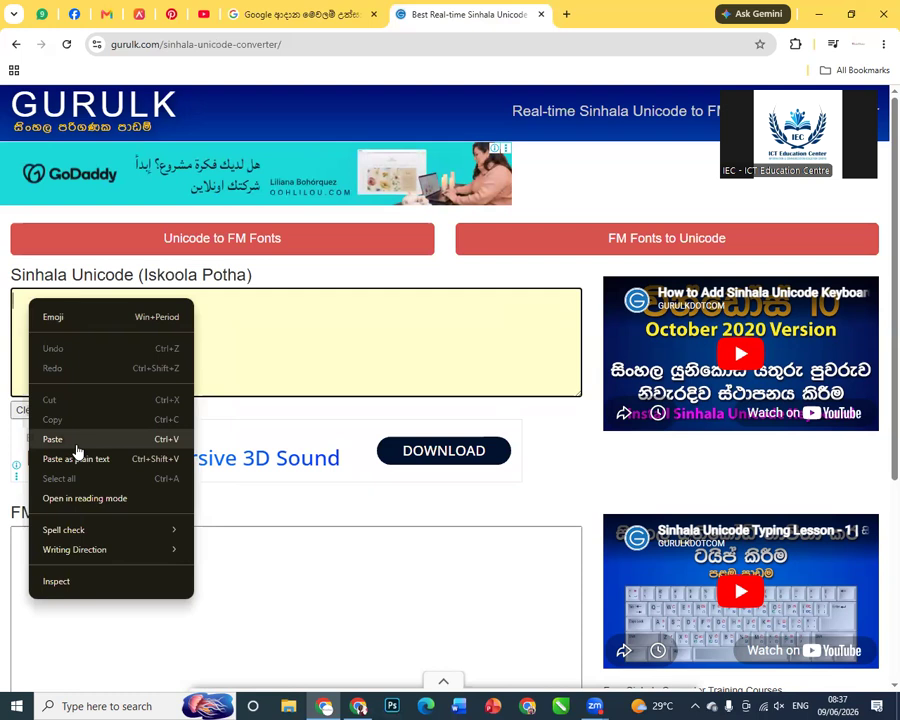
click(74, 436)
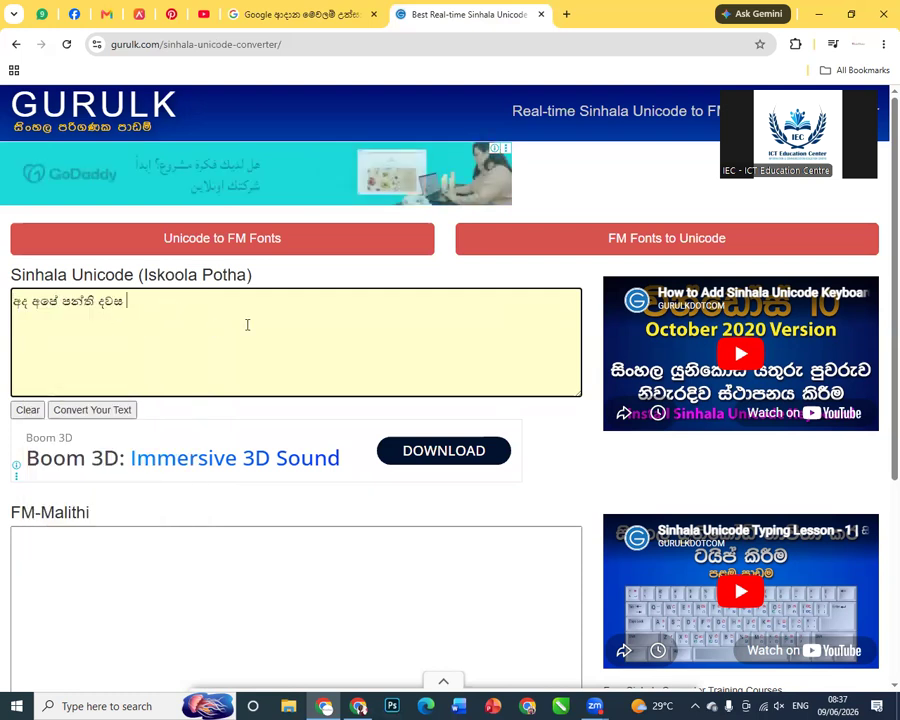
scroll(163, 323, down, 3)
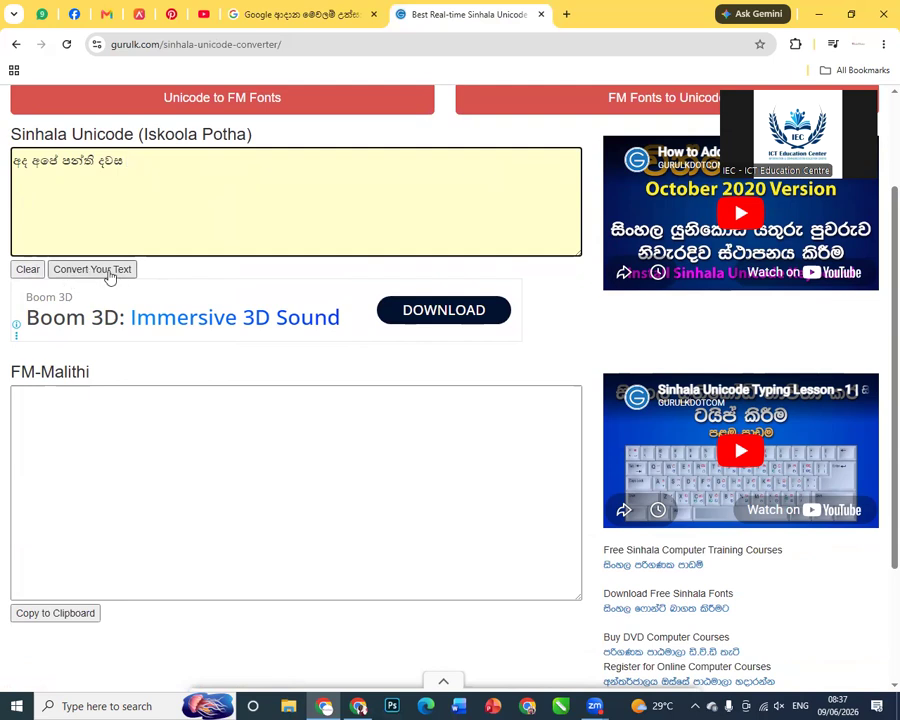
click(86, 272)
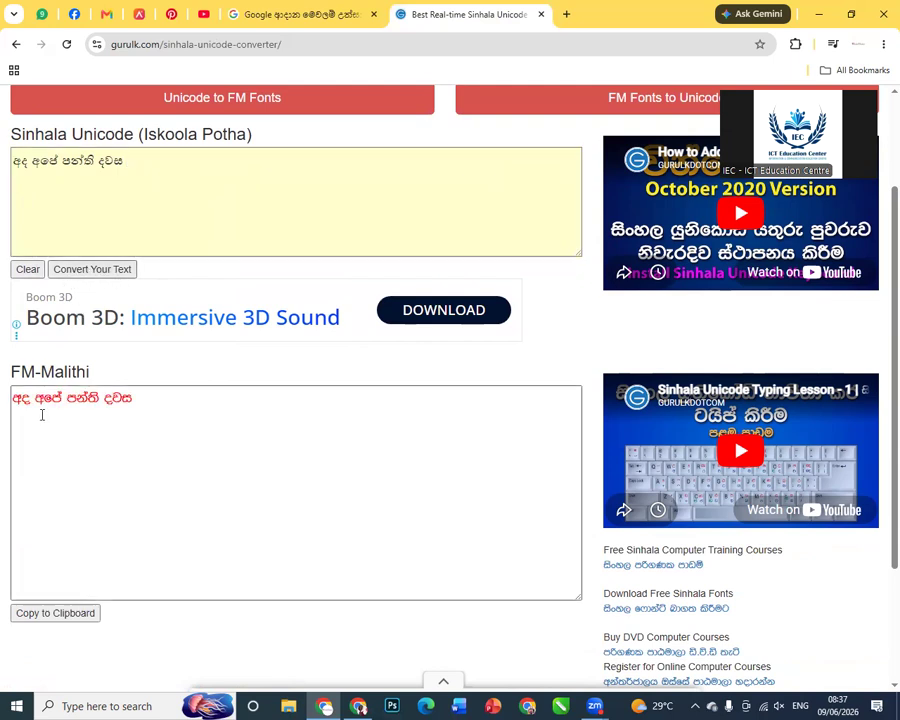
- Copy the converted FM-Malithi text from the output box to the clipboard
drag(14, 397, 199, 442)
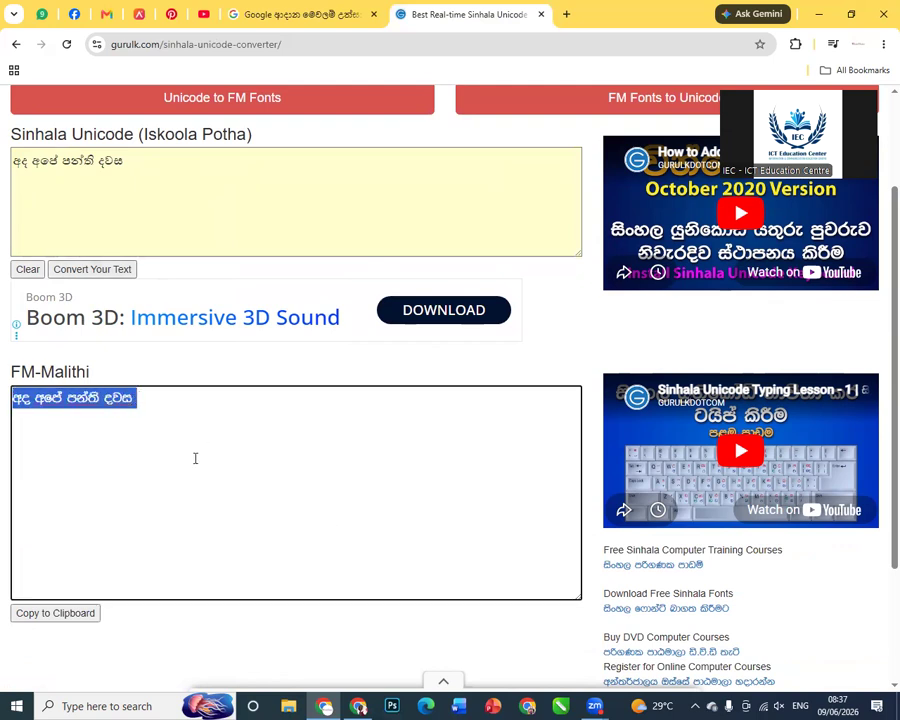
click(218, 448)
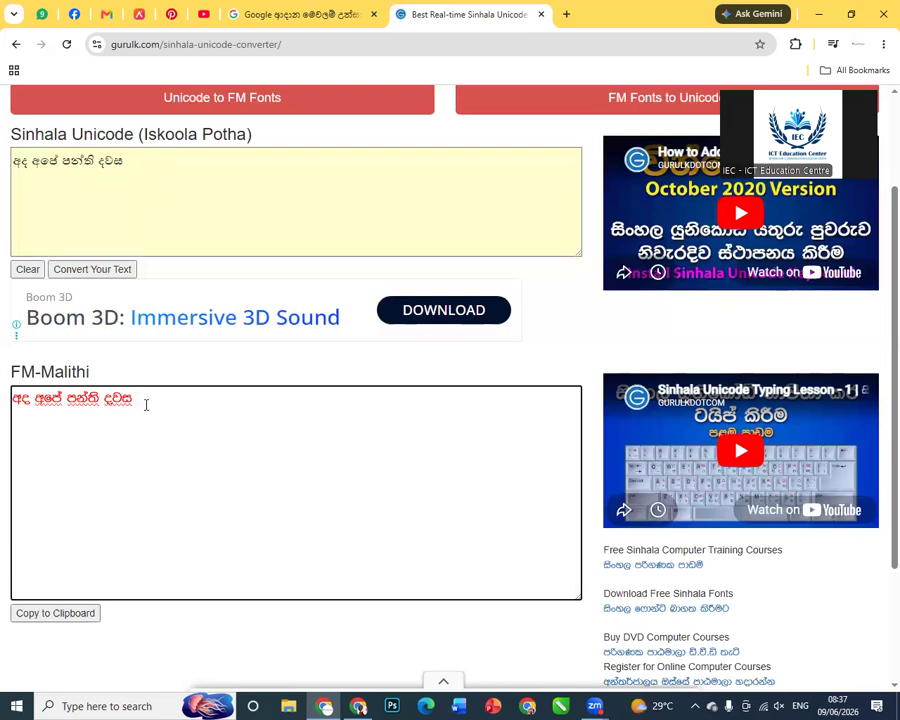
drag(161, 408, 2, 409)
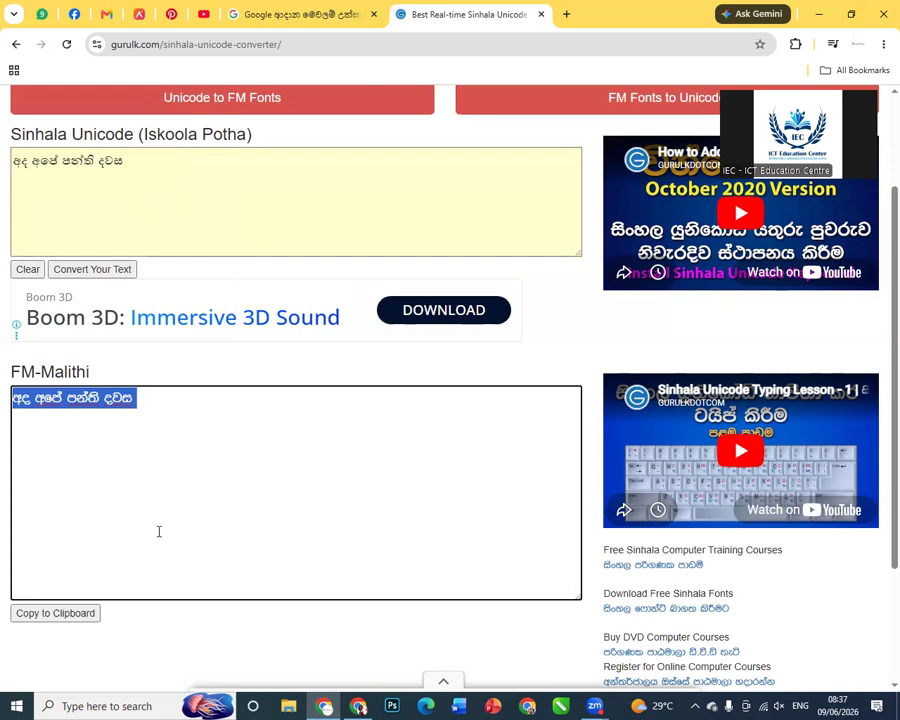
click(138, 399)
drag(138, 399, 17, 402)
click(145, 467)
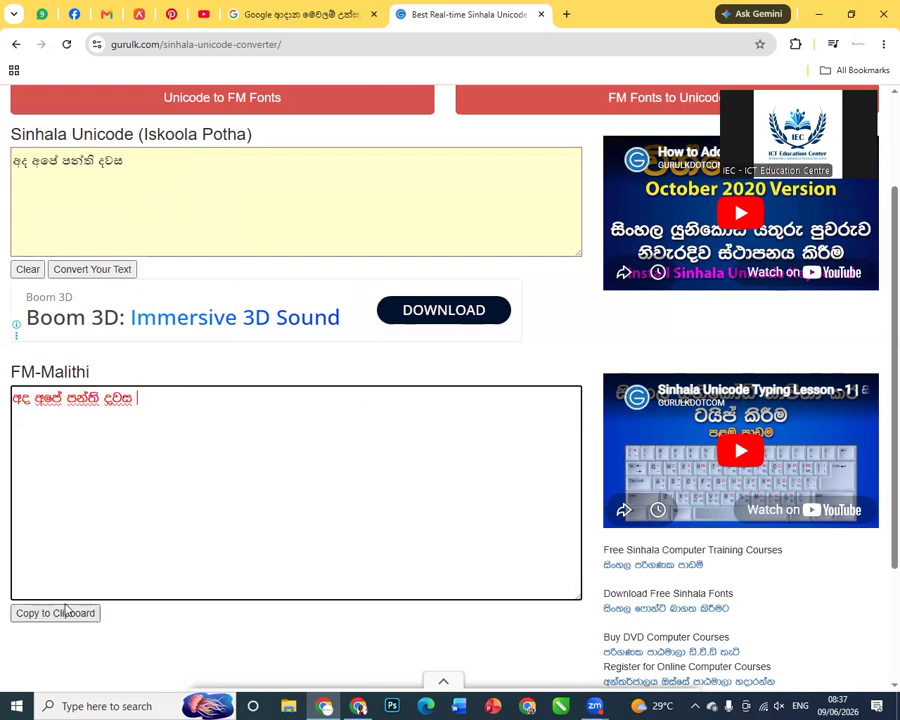
click(55, 612)
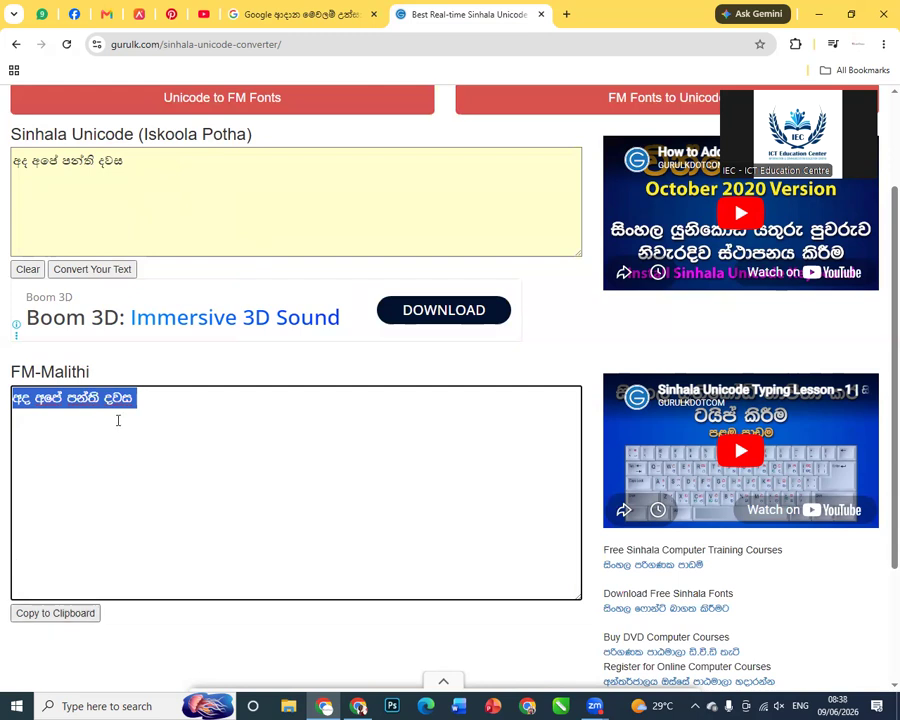
- Switch to Word, create a blank document and paste the converted text into it as text only
click(460, 706)
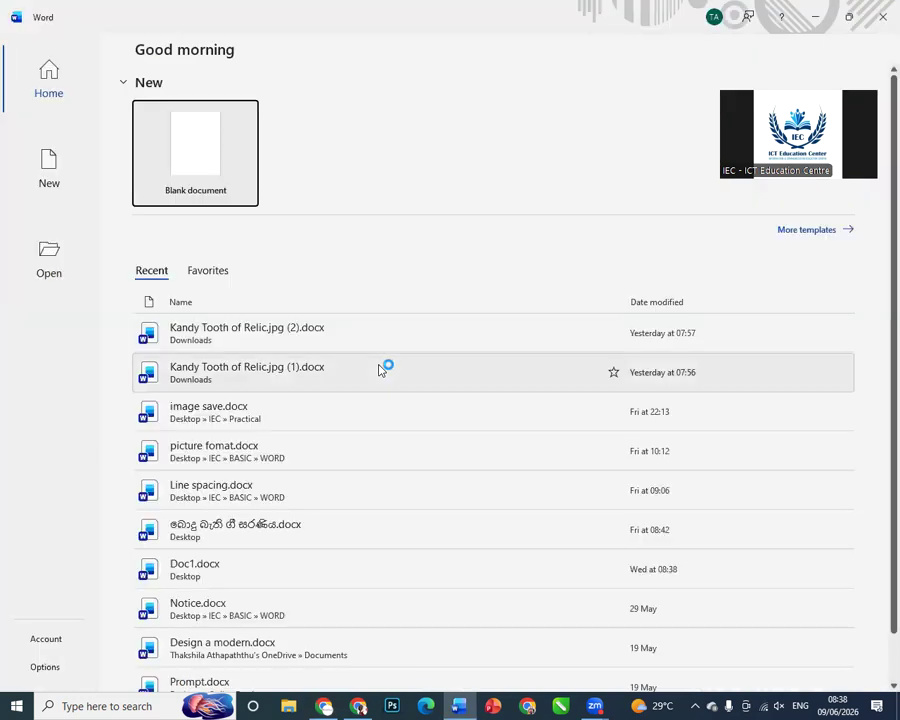
click(193, 150)
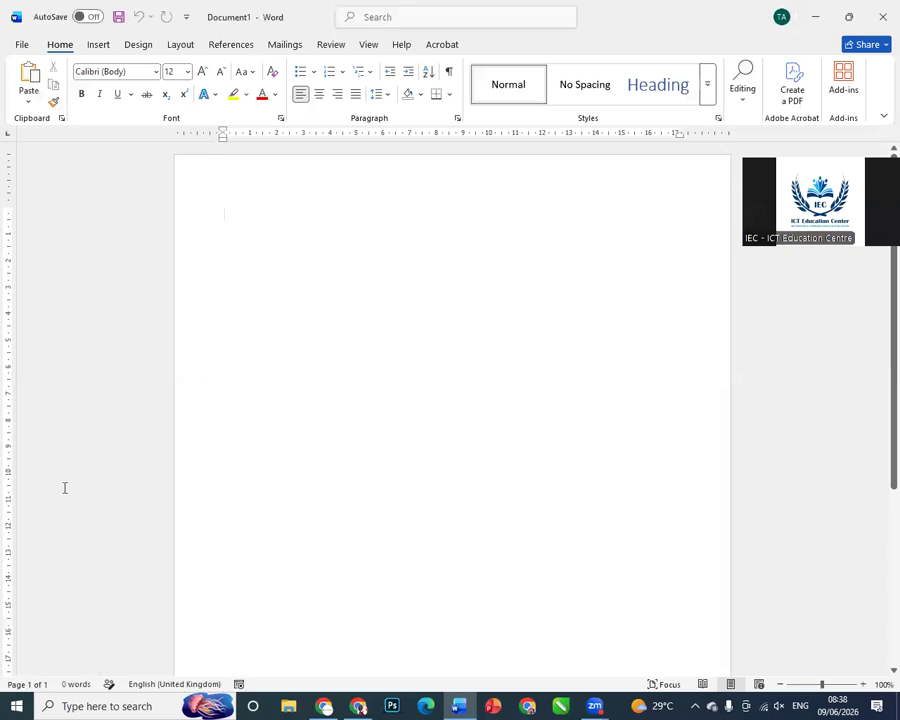
key(alt+Tab)
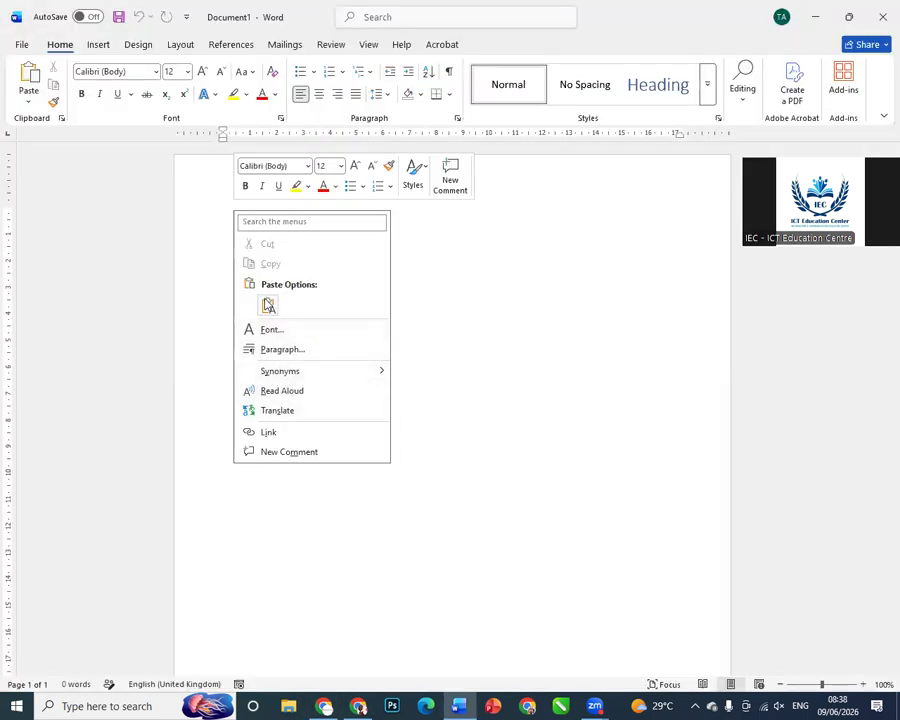
click(268, 306)
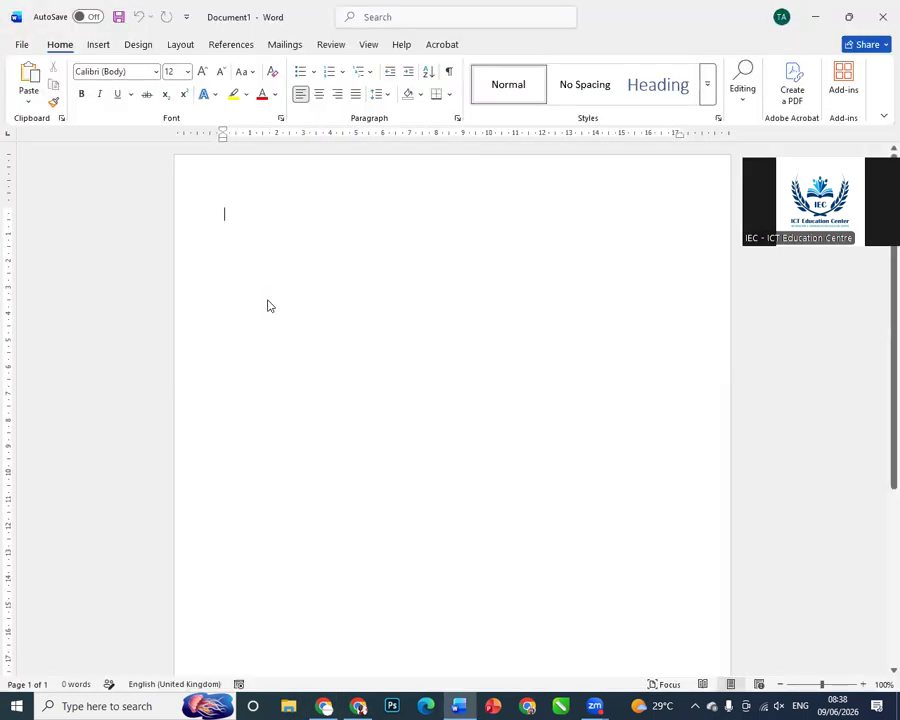
- Enlarge the pasted line of text to 28 pt and set its font to FMEmanee
click(206, 219)
click(203, 72)
click(203, 72)
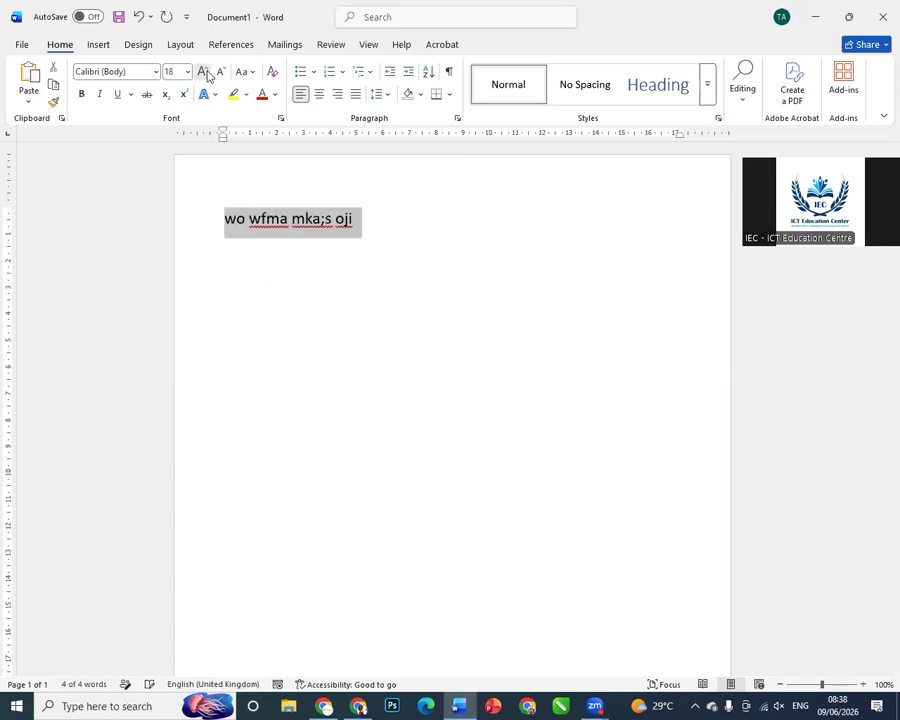
click(203, 72)
click(203, 72)
click(203, 72)
click(203, 72)
click(203, 72)
click(203, 72)
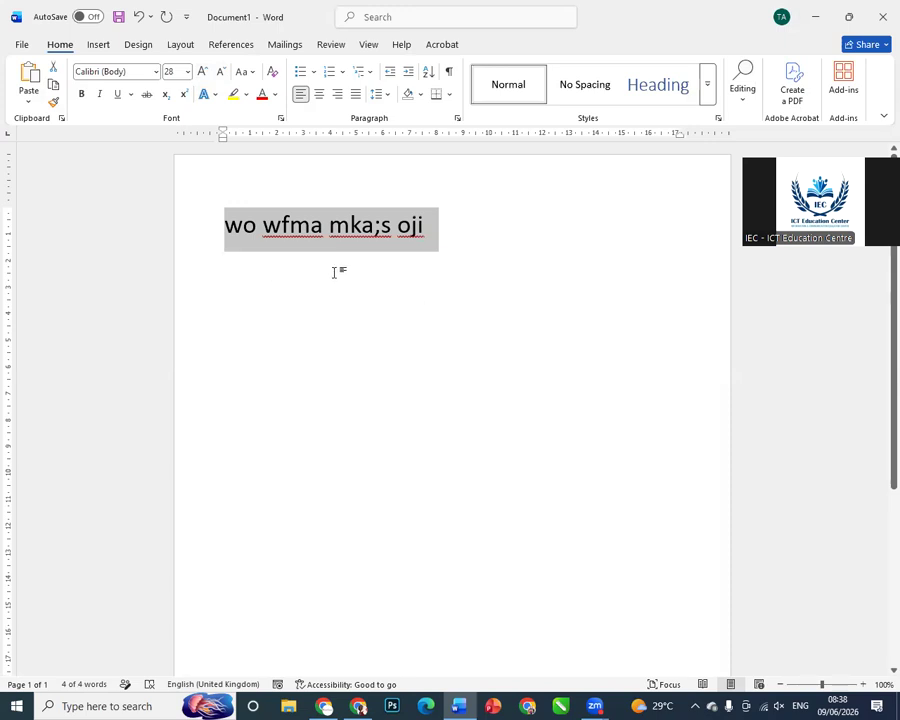
click(157, 73)
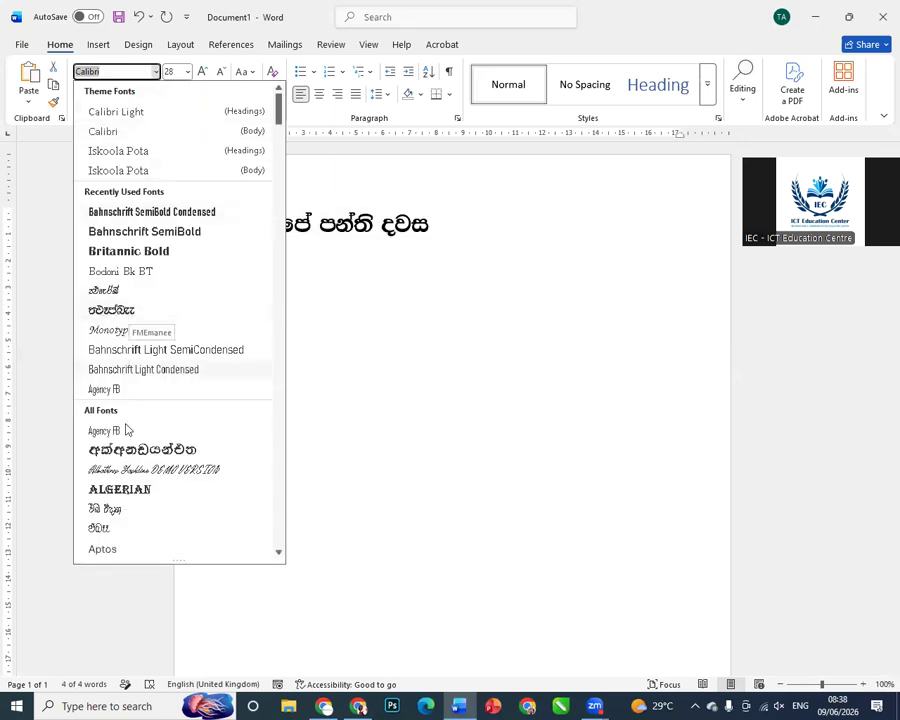
click(110, 310)
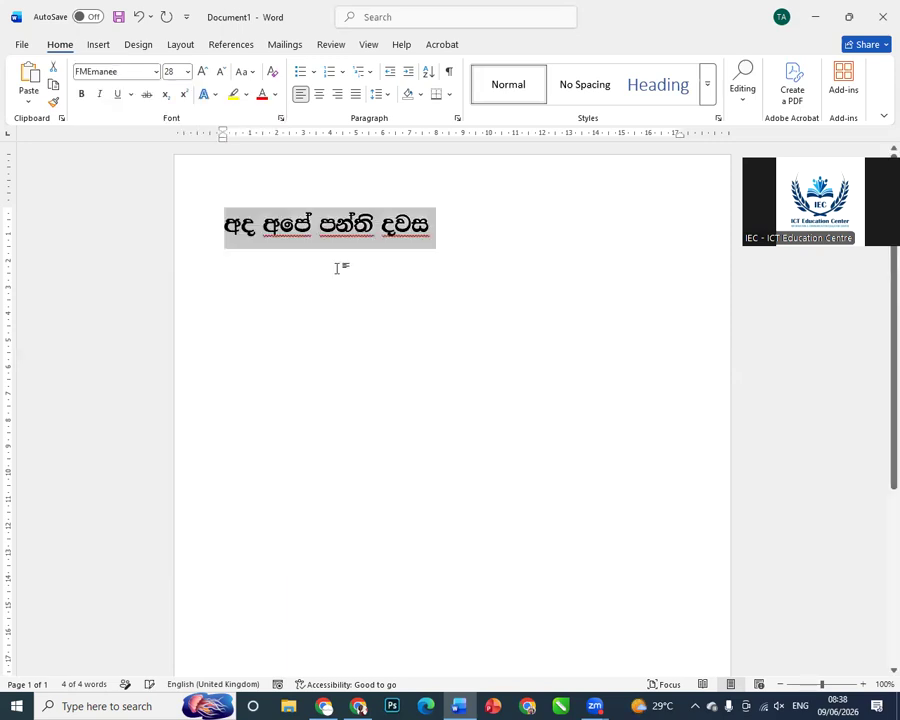
- Copy the Unicode sentence from the Gurulk input box and paste it as text only two lines below the first line in Word
click(448, 224)
key(Return)
key(Return)
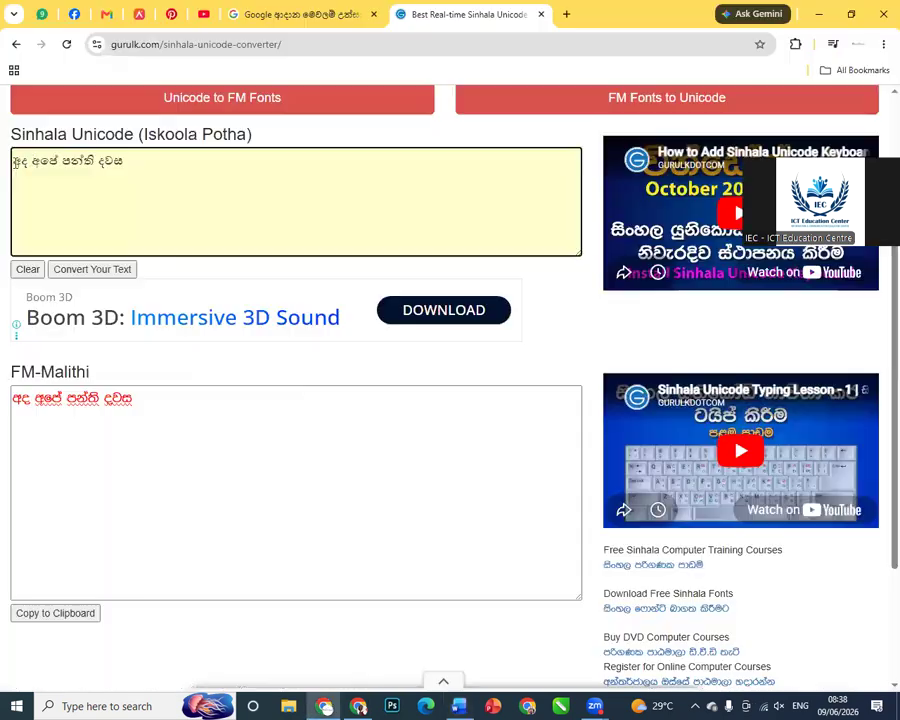
drag(12, 160, 131, 158)
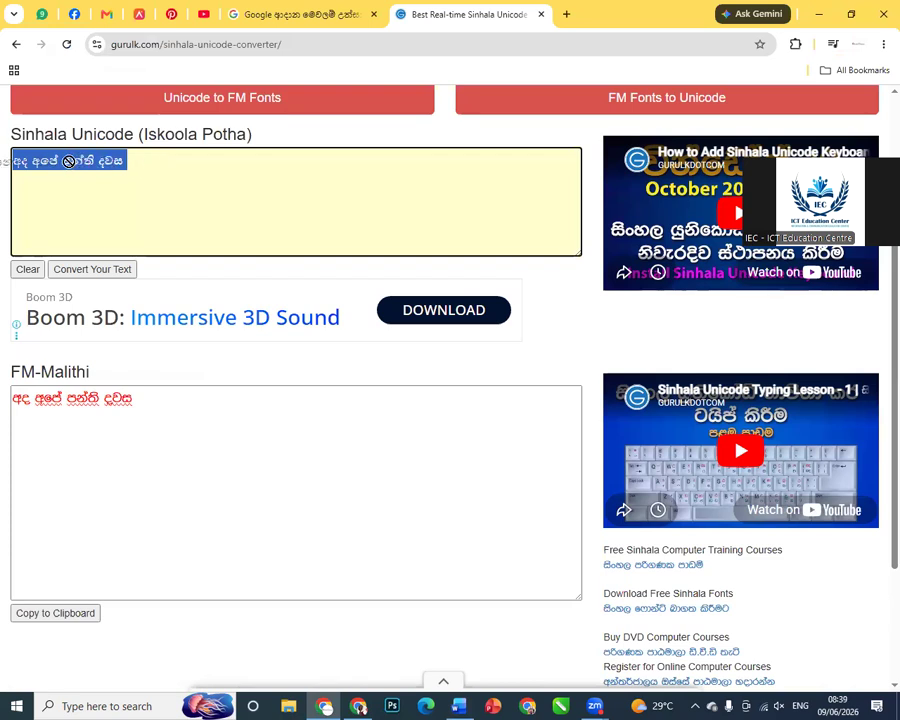
click(143, 164)
drag(129, 161, 16, 158)
right_click(46, 168)
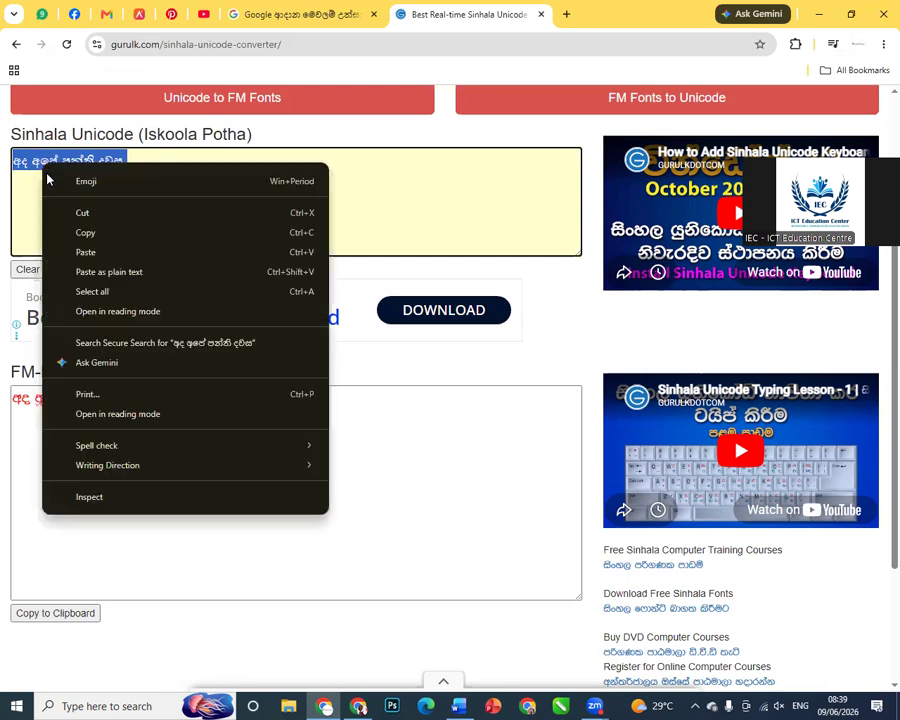
click(89, 231)
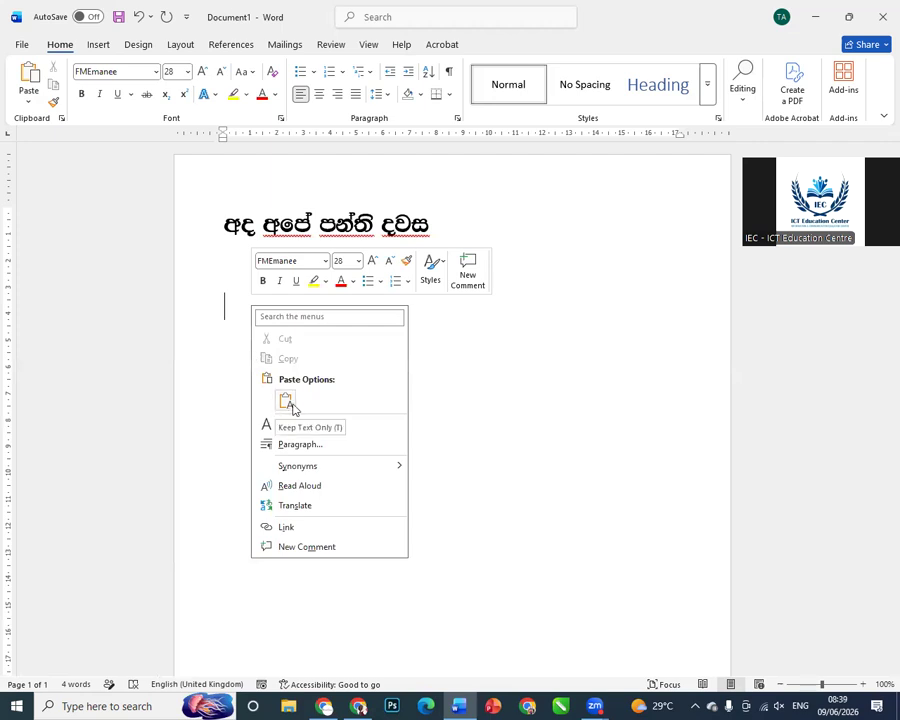
click(285, 403)
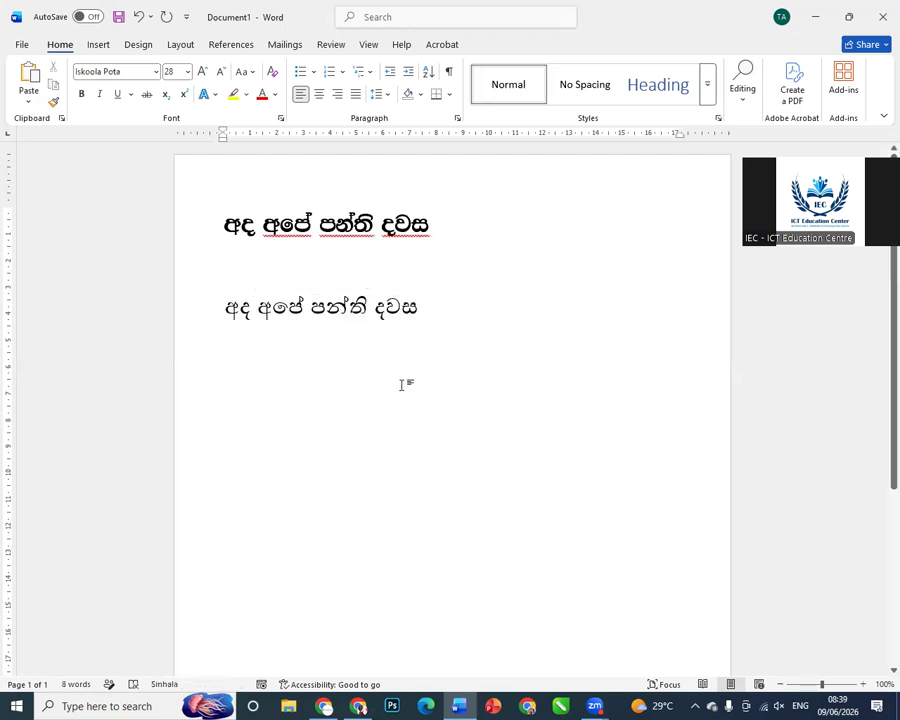
- Select the Unicode line in the document and look through the FM fonts available for it, leaving its font as is
click(201, 318)
click(155, 71)
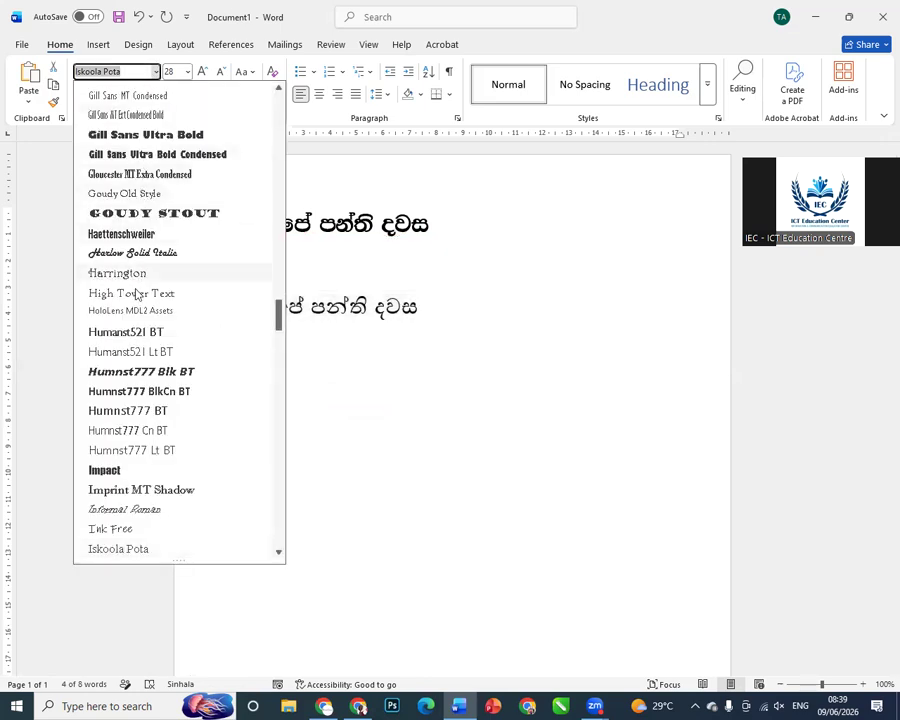
scroll(137, 291, down, 20)
scroll(160, 280, down, 3)
scroll(143, 275, up, 5)
drag(277, 378, 268, 258)
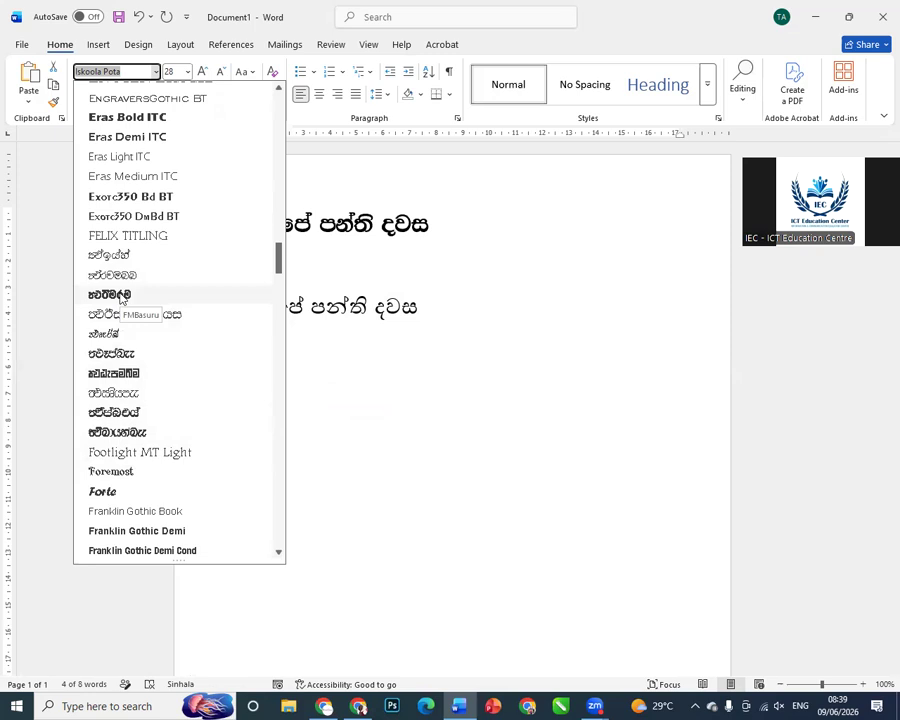
click(348, 535)
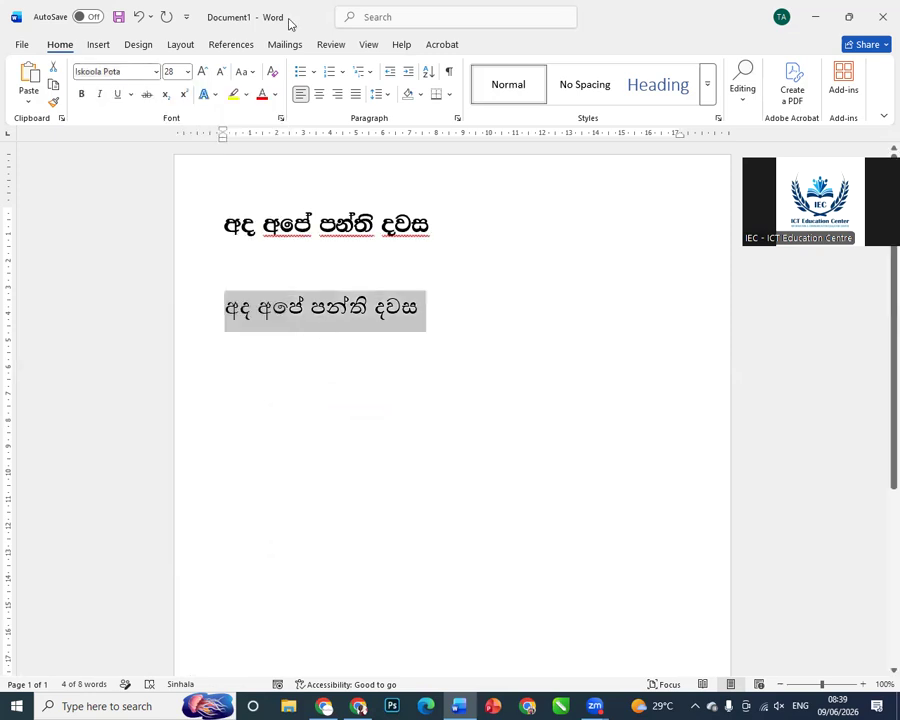
- Switch to the Gurulk converter in the browser and copy the FM-Malithi output text to the clipboard
key(alt+Tab)
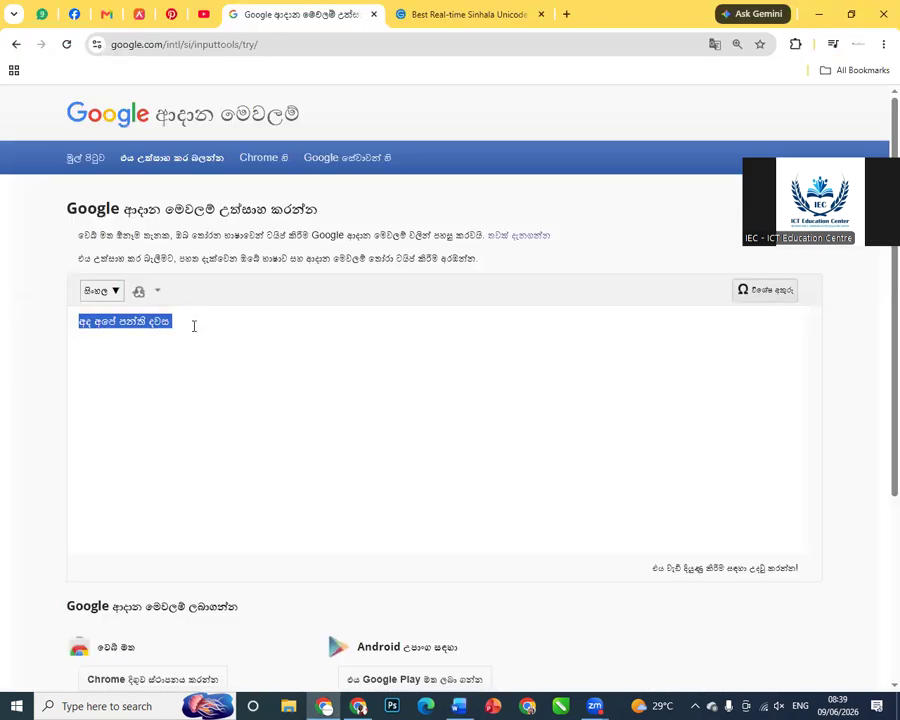
click(460, 14)
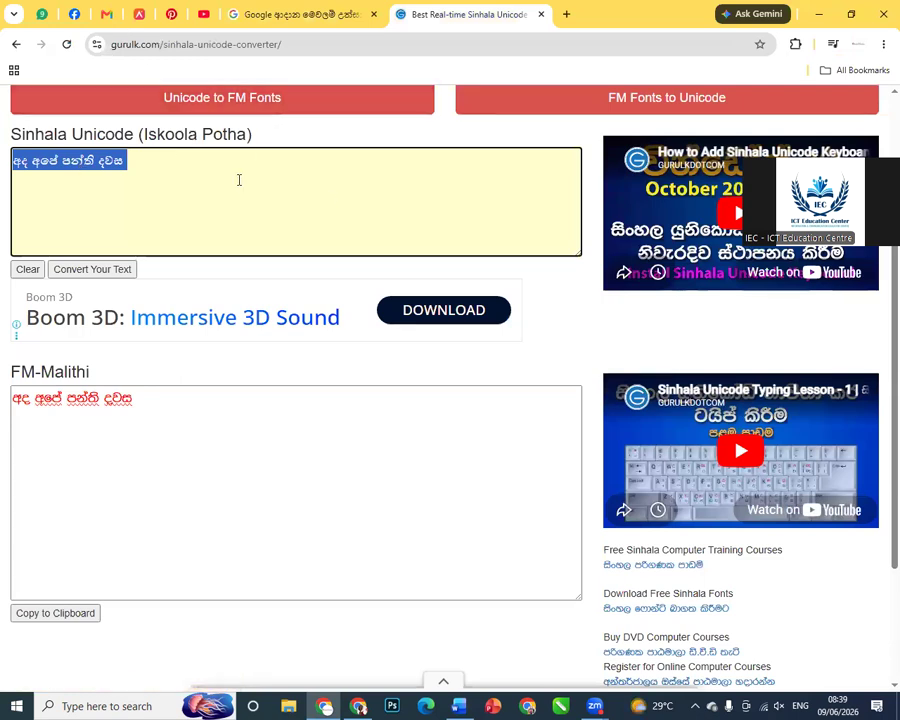
click(134, 163)
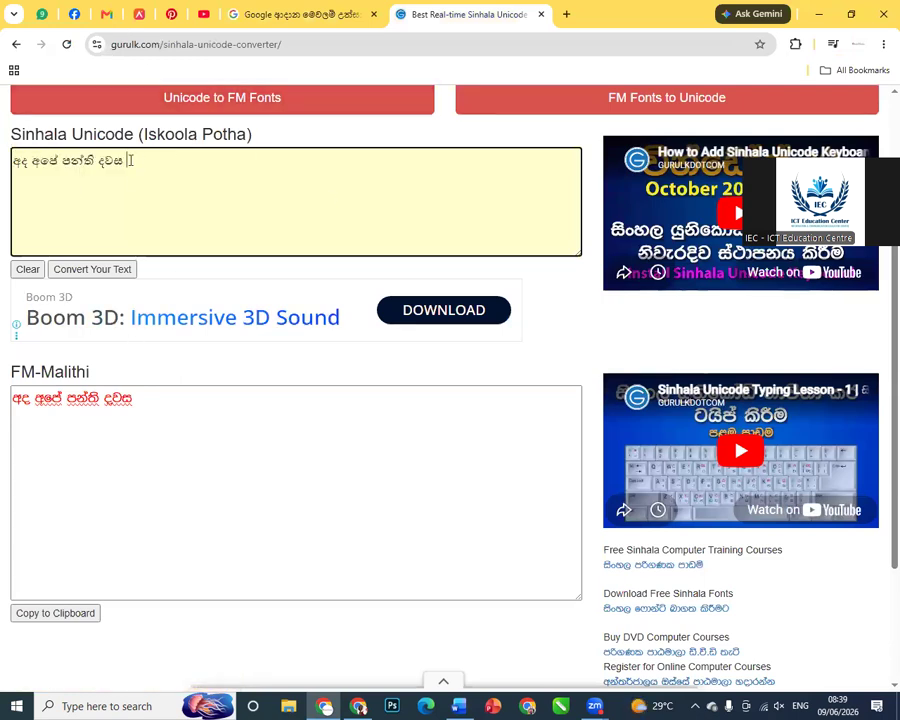
drag(130, 161, 16, 163)
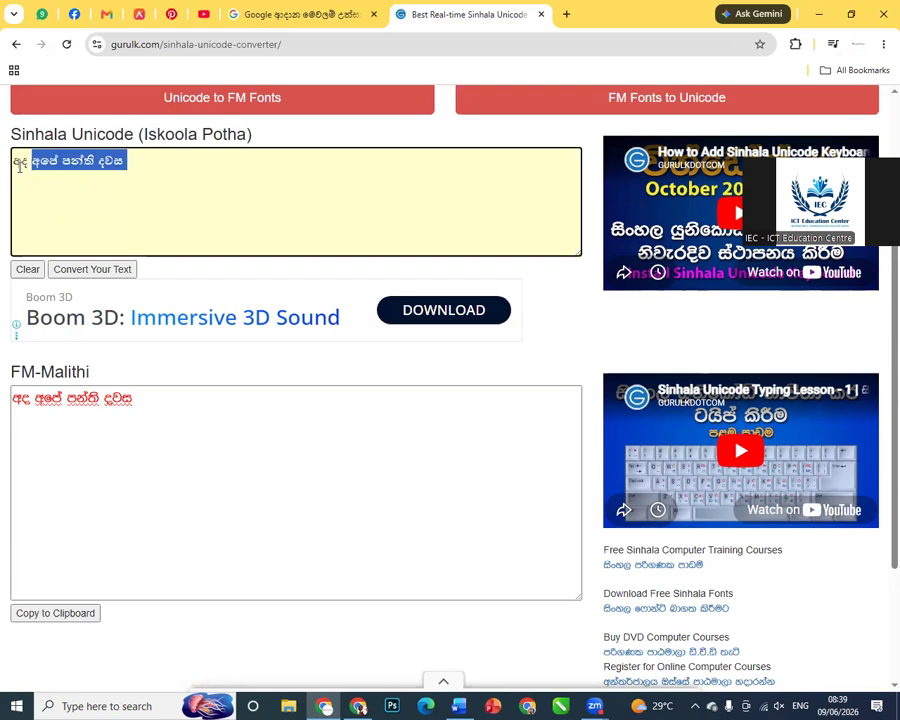
click(66, 458)
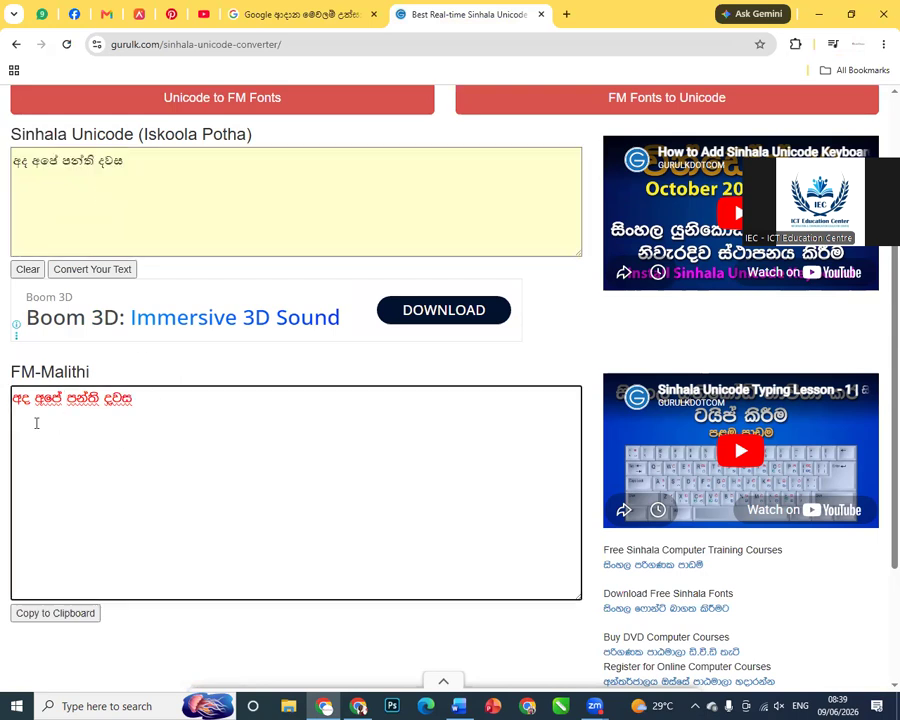
click(69, 611)
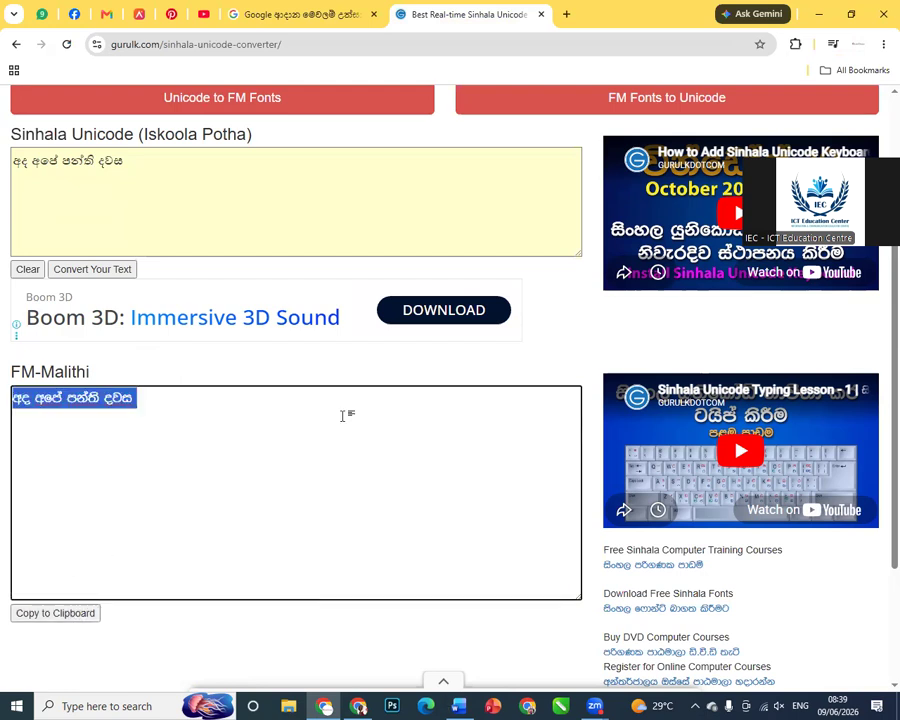
- Switch to Word and preview other Sinhala fonts on the converted first line without applying one
key(alt+Tab)
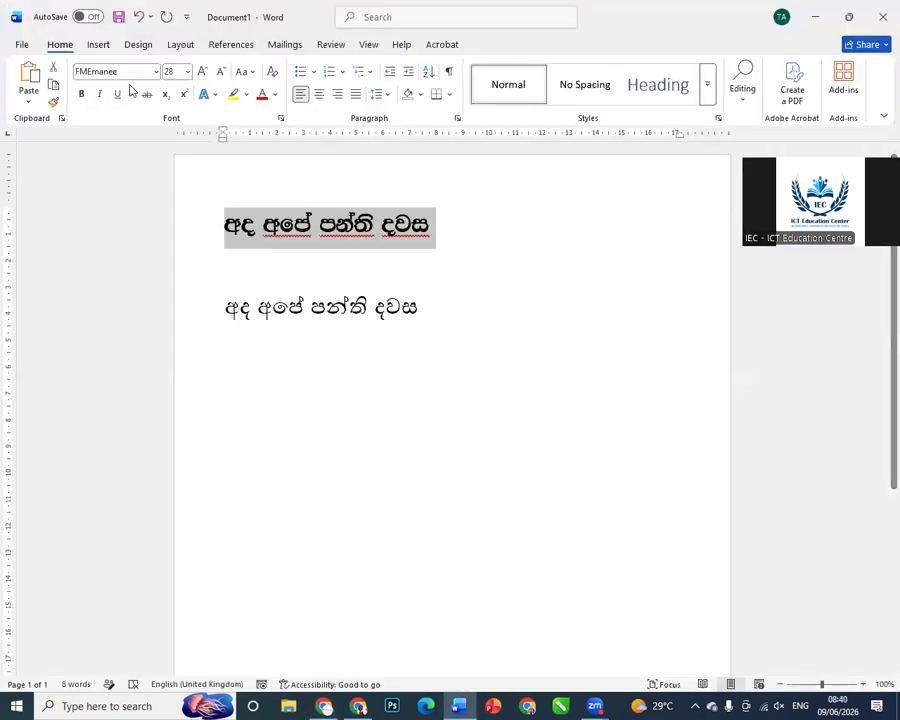
click(155, 71)
drag(282, 122, 268, 244)
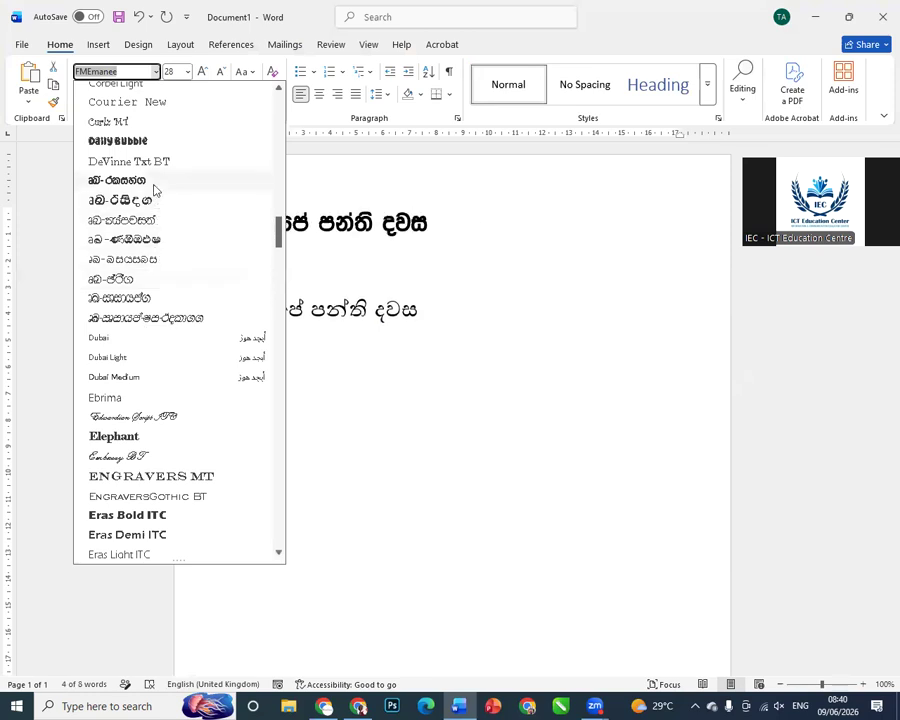
click(432, 305)
click(166, 168)
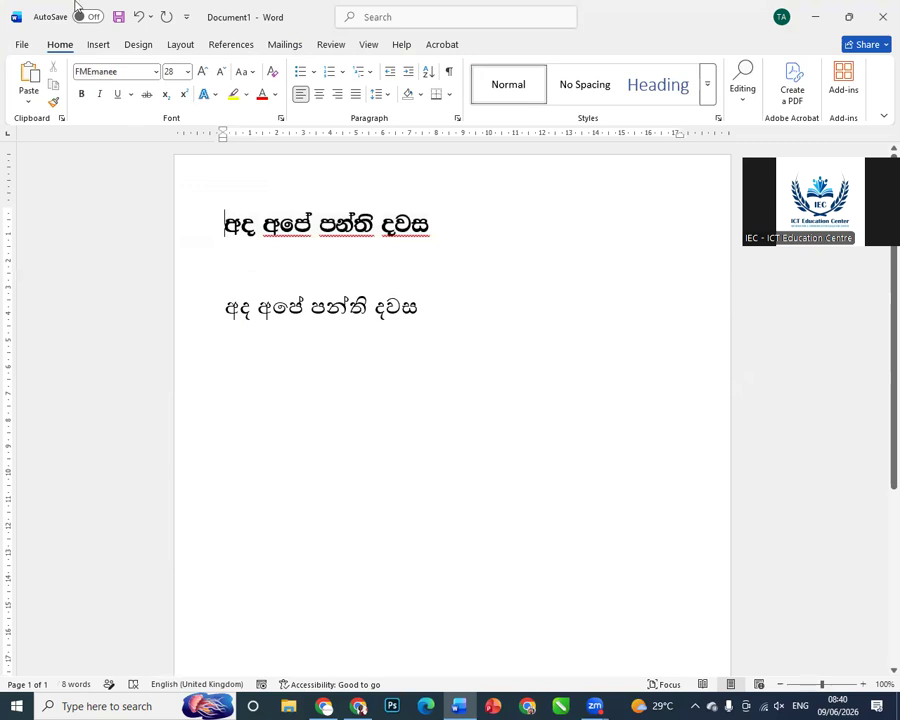
click(400, 336)
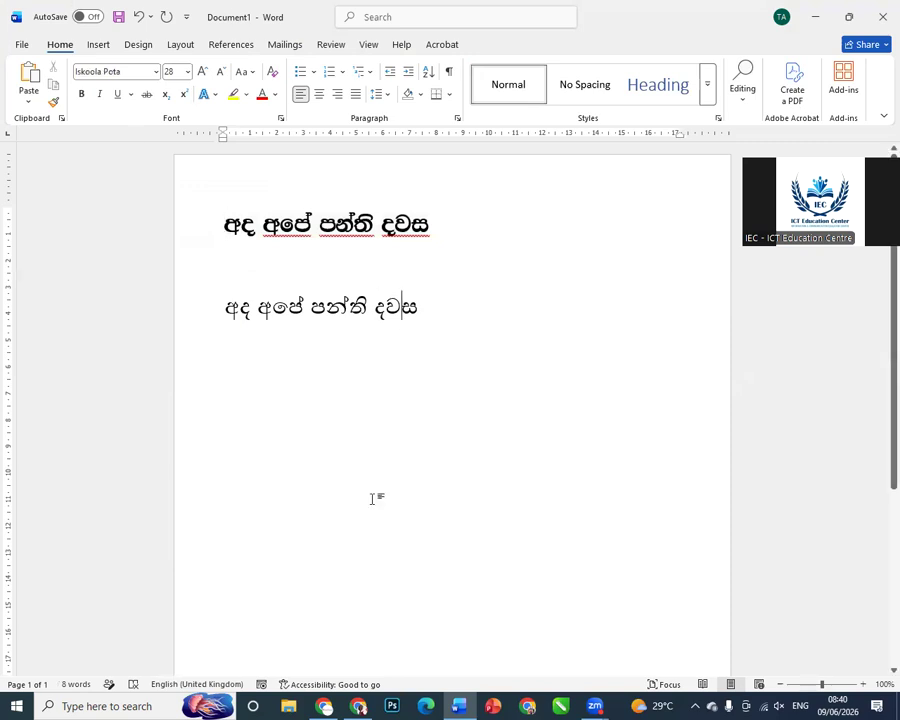
- Minimize Word, open Google in a new browser tab and search for gurulk.com
click(815, 17)
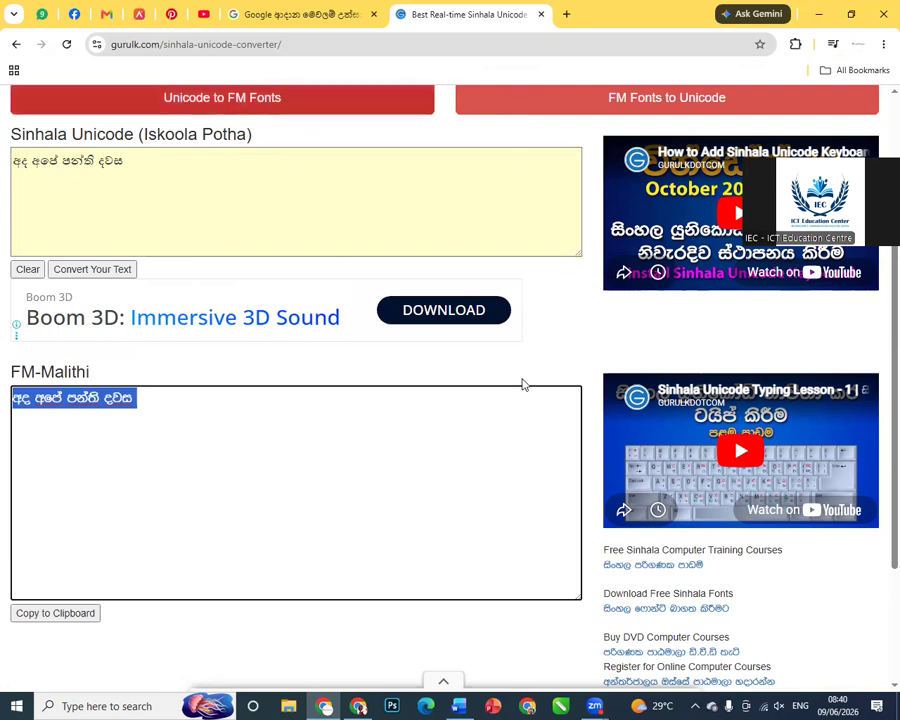
click(567, 15)
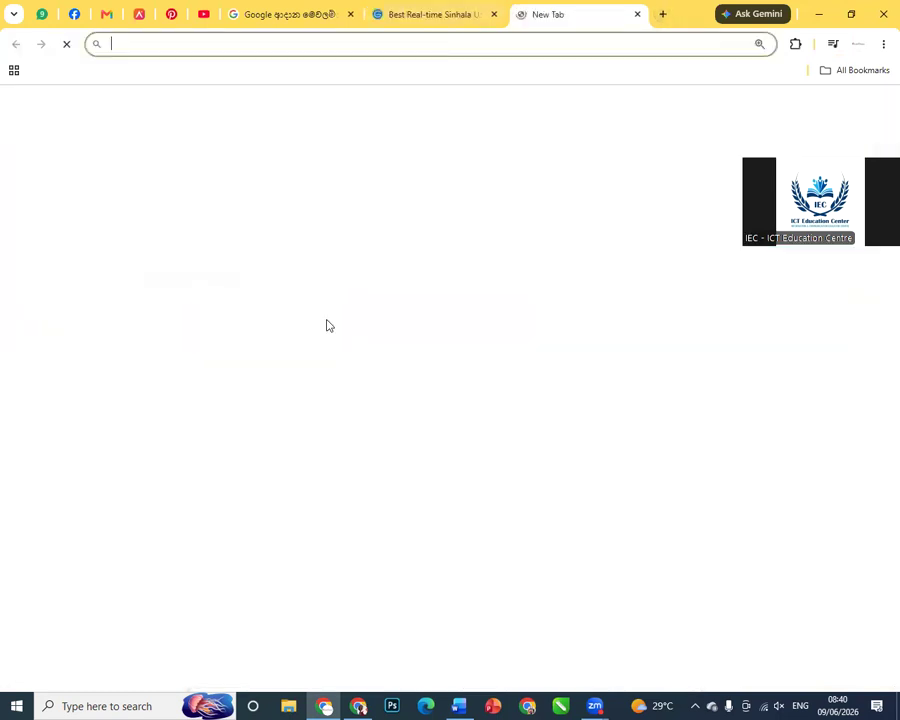
text(go)
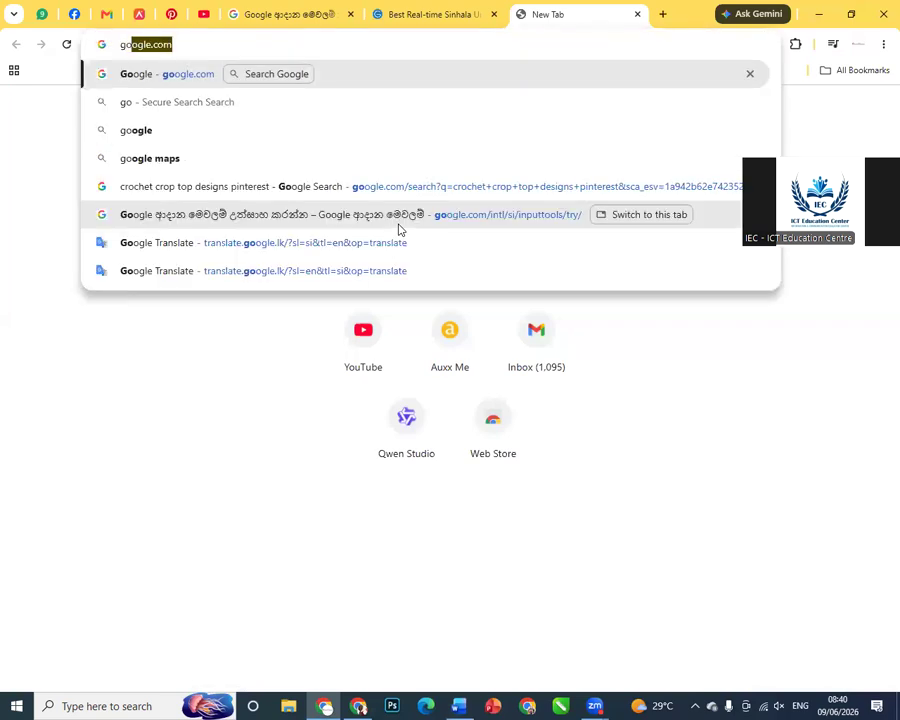
key(Return)
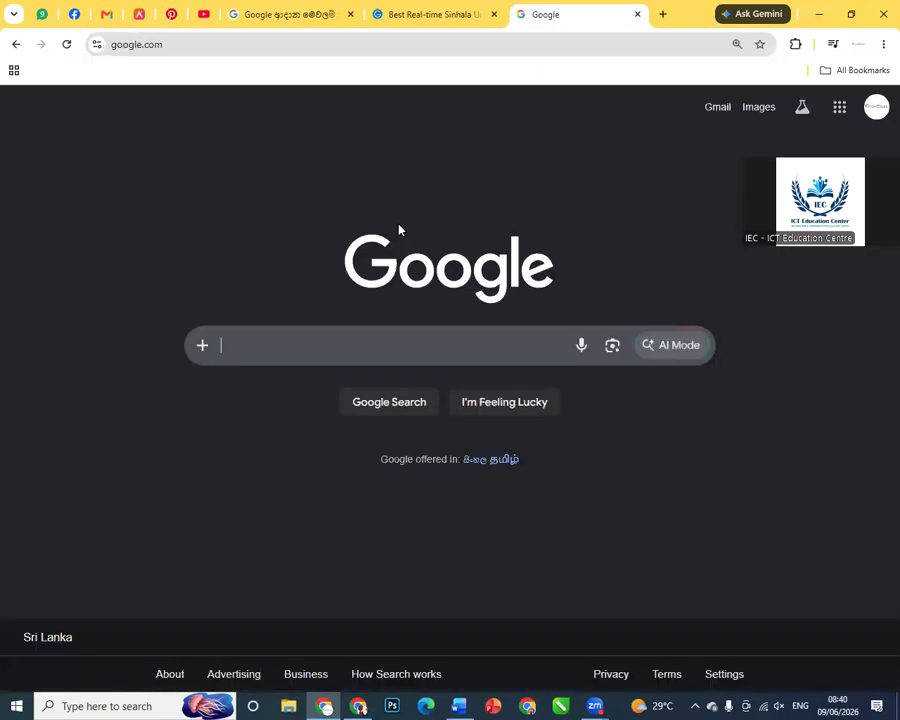
text(gu)
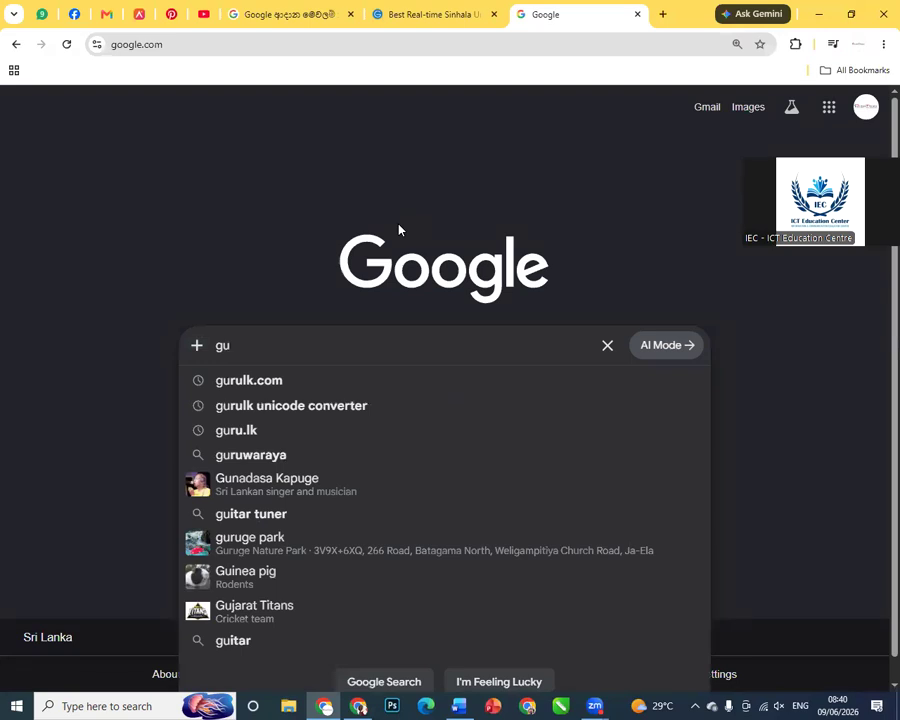
key(Down)
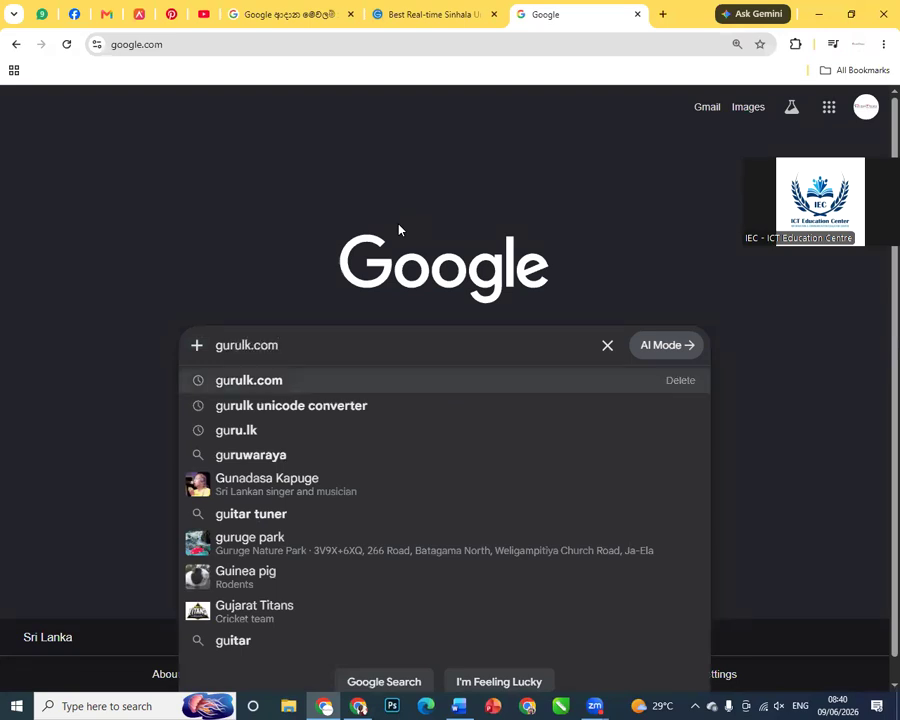
key(Return)
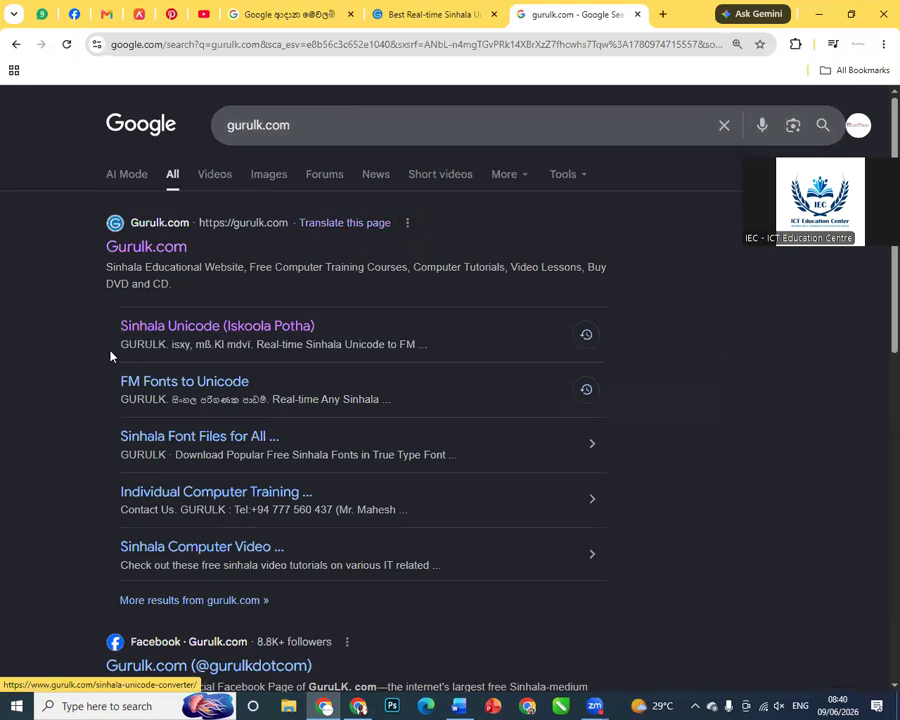
- Look over the search results and open the "Sinhala Unicode (Iskoola Potha)" converter page of Gurulk.com
scroll(216, 342, down, 2)
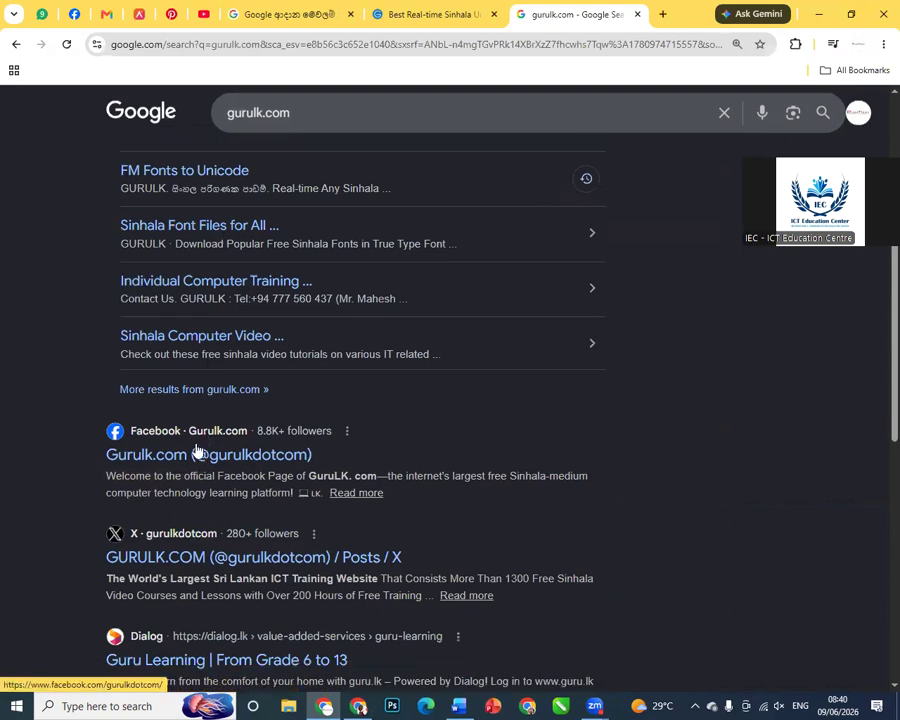
scroll(190, 300, up, 1)
scroll(192, 307, up, 2)
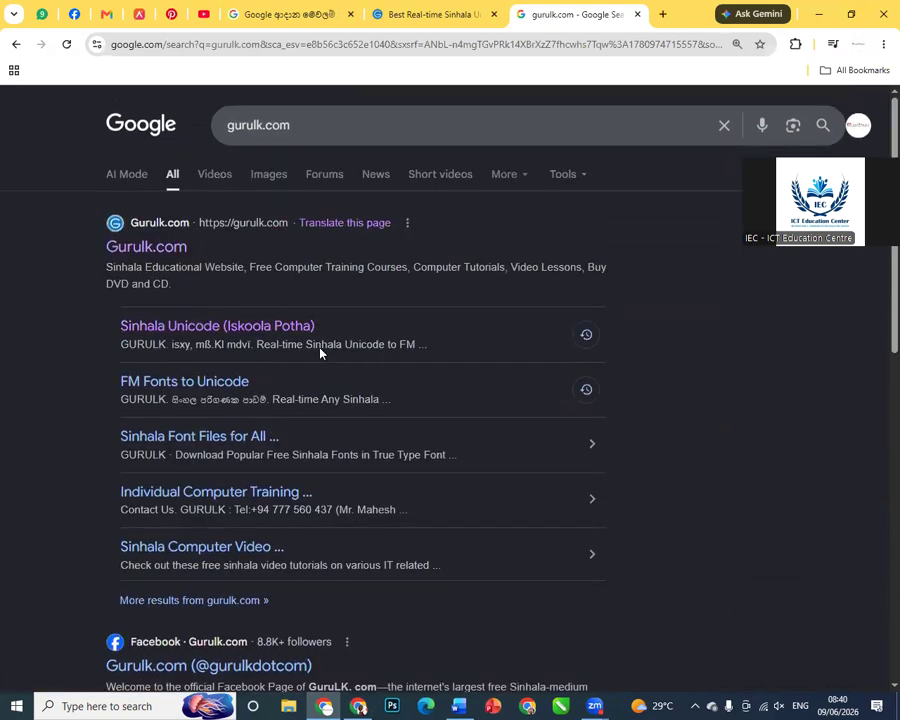
click(212, 328)
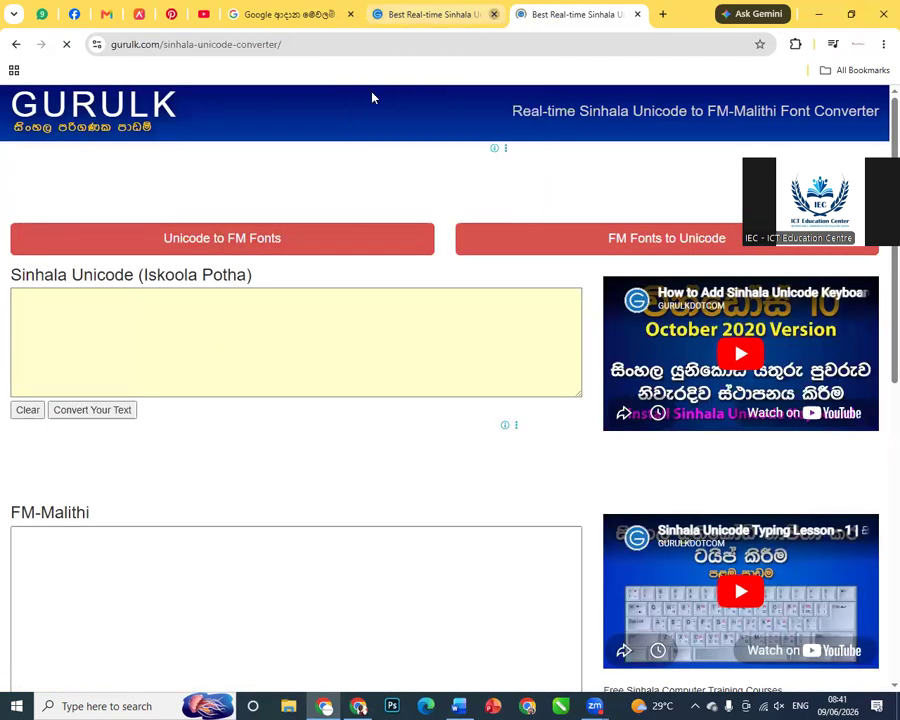
- Collapse the advertisement and examine the converter page's Unicode input box, FM-Malithi output box and font download links
scroll(438, 182, down, 2)
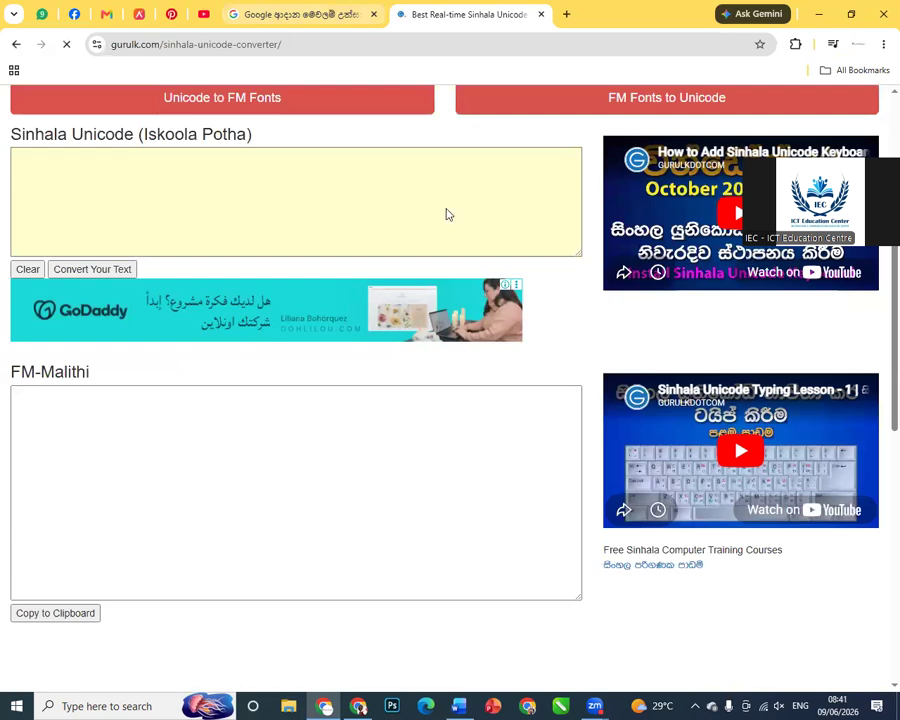
scroll(447, 214, down, 3)
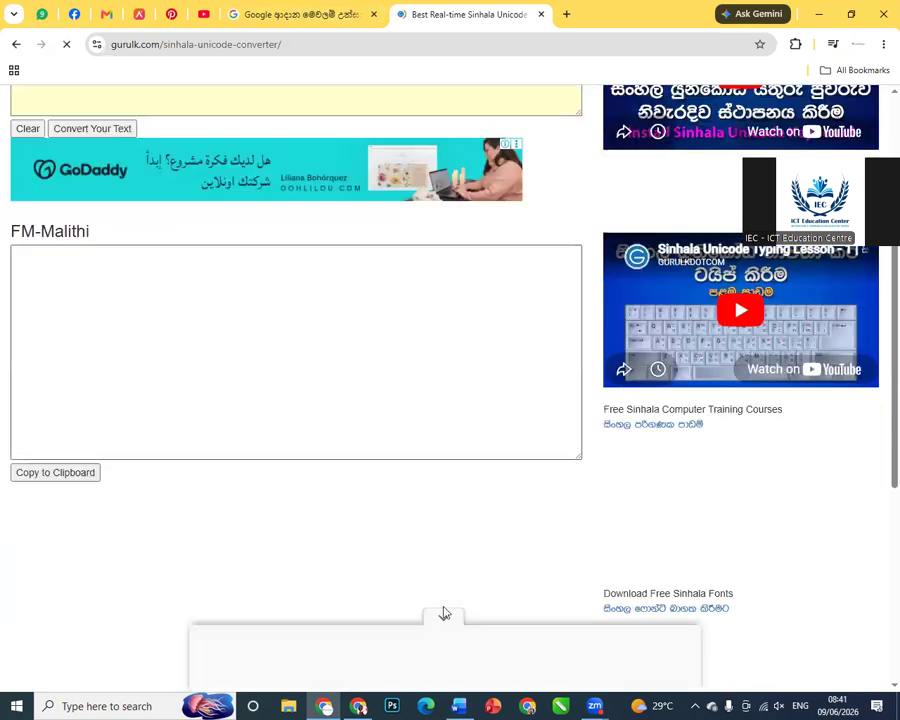
click(443, 614)
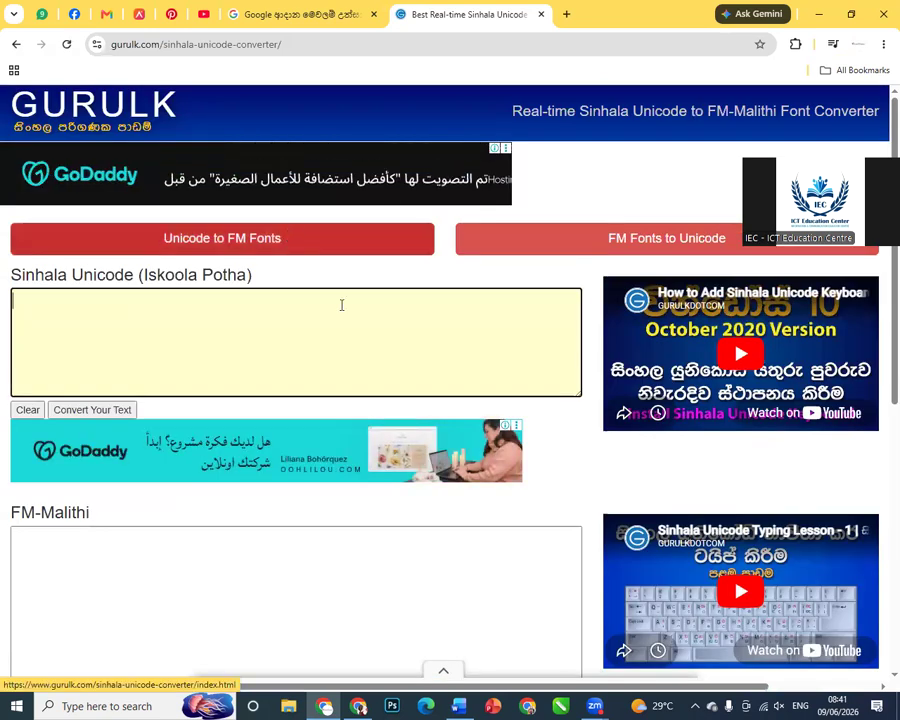
scroll(337, 299, down, 5)
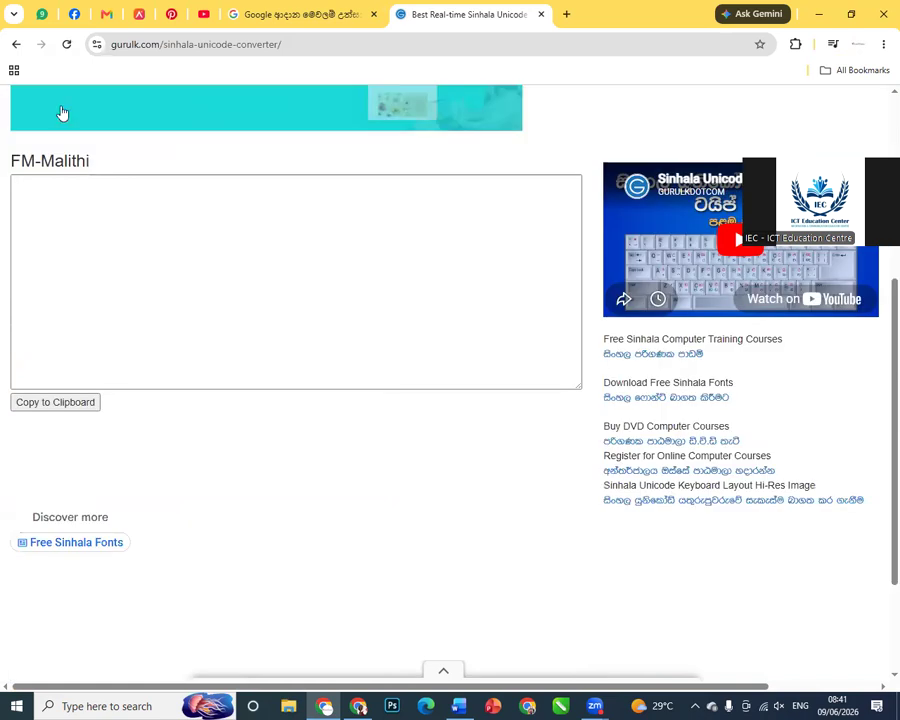
scroll(565, 162, up, 4)
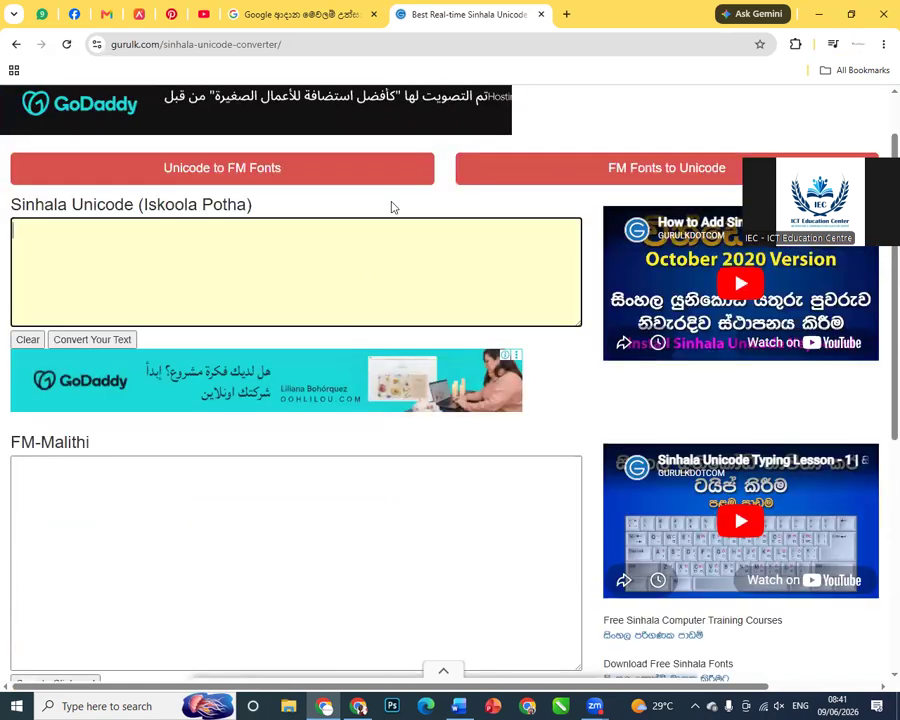
scroll(392, 206, up, 1)
scroll(620, 372, down, 5)
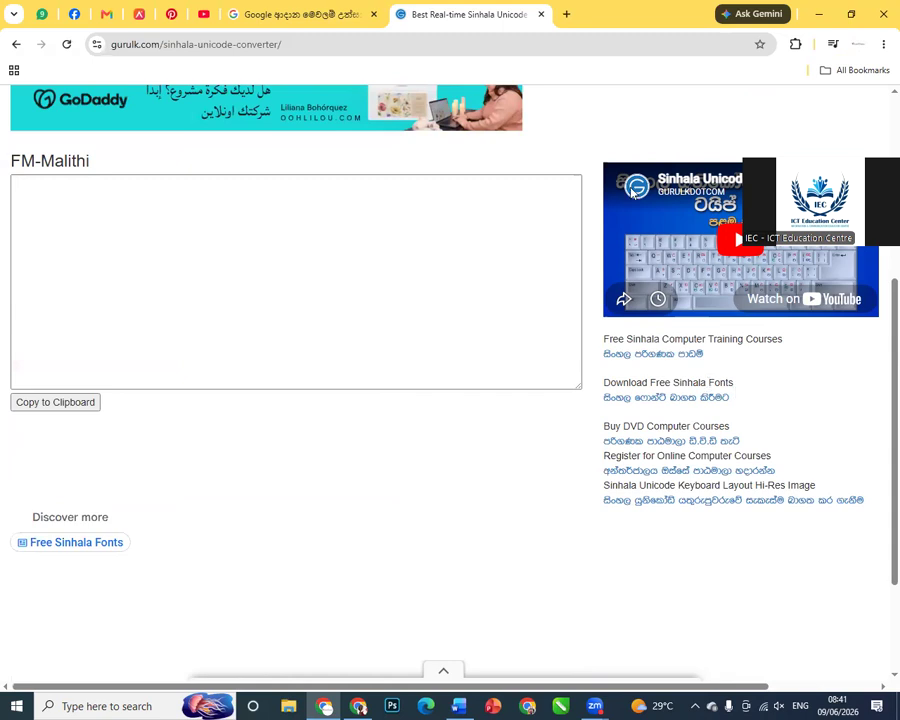
scroll(247, 182, up, 3)
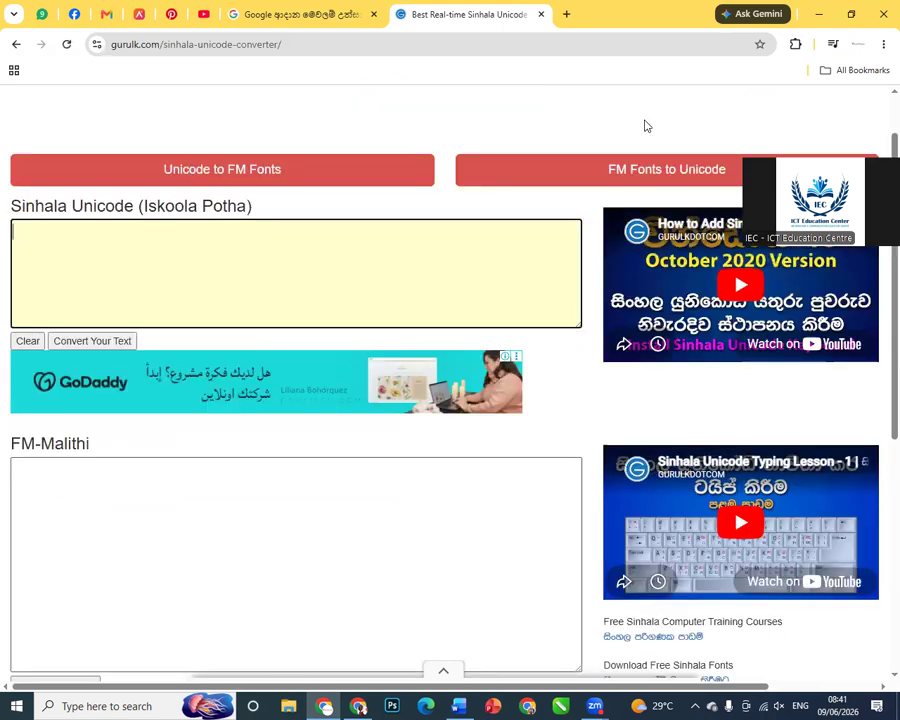
scroll(608, 196, up, 1)
scroll(608, 196, down, 2)
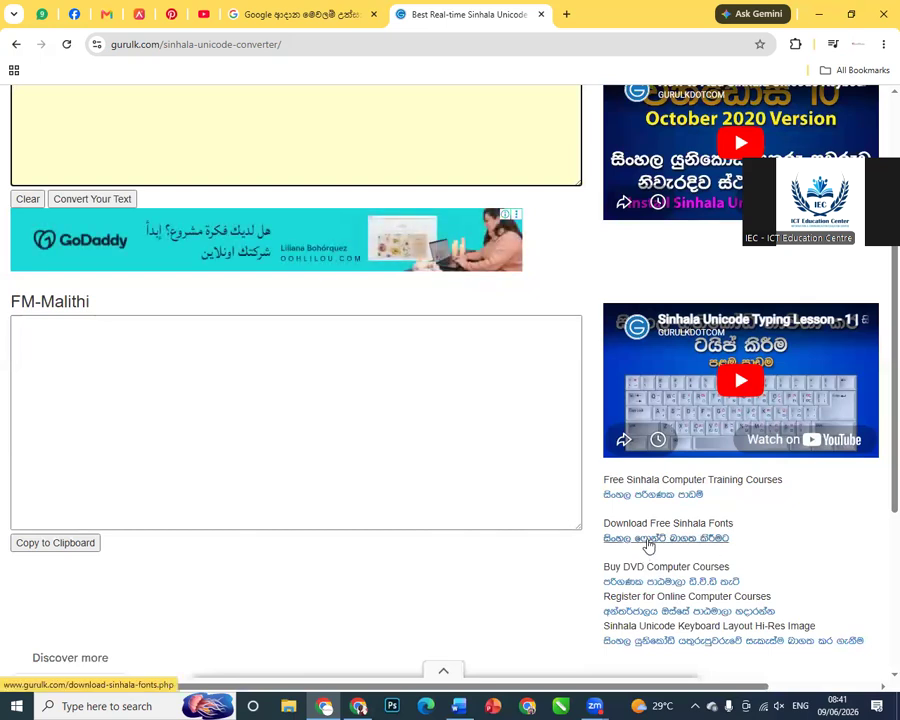
- Open Gurulk's free Sinhala fonts download page and view the "Popular FM and DL Sinhala Fonts Files" list
click(648, 540)
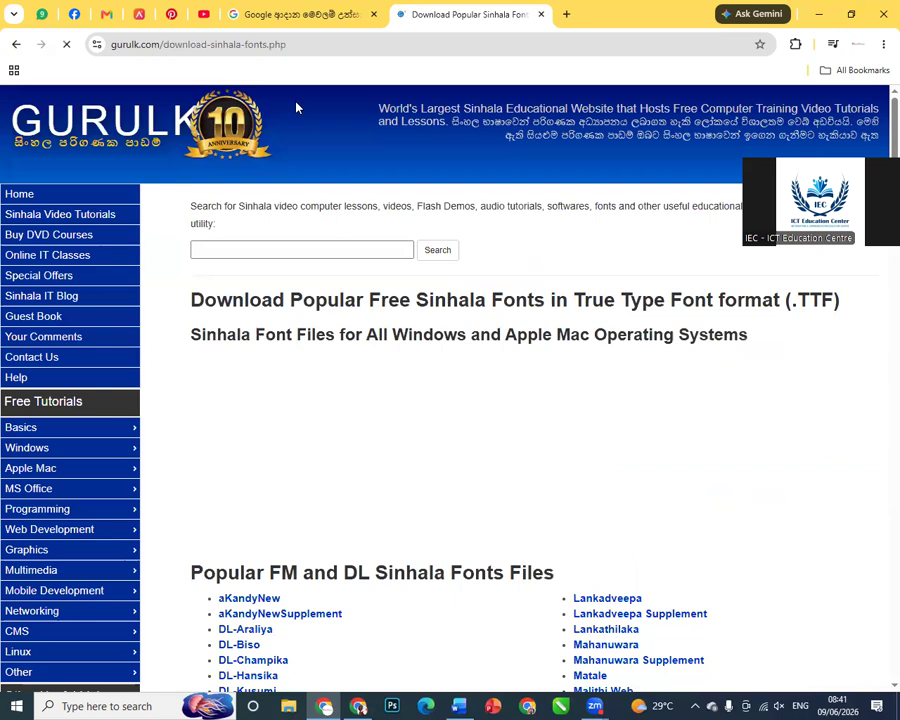
scroll(296, 310, down, 3)
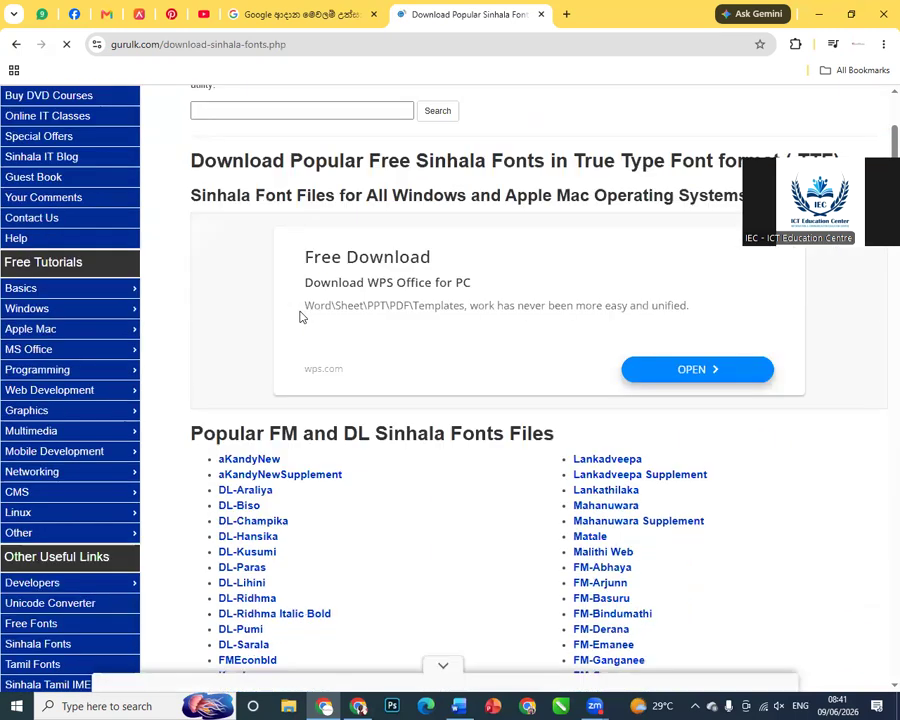
scroll(270, 350, down, 2)
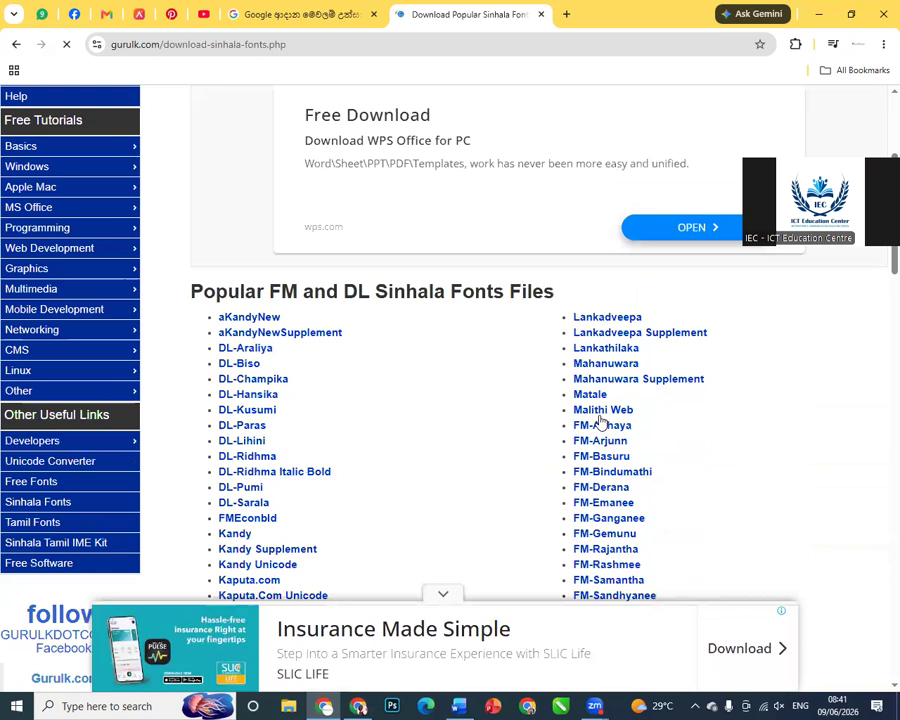
scroll(241, 311, down, 1)
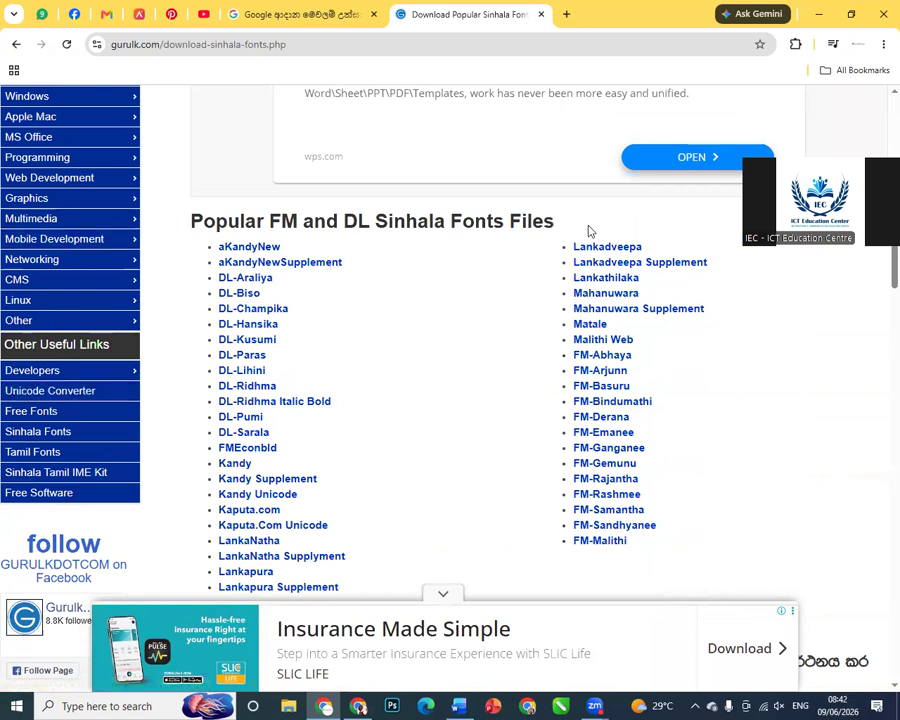
- Download the aKandyNew, DL-Champika, FM-Malithi, Lankadveepa and DL-Sarala font archives from the popular Sinhala fonts list
click(232, 247)
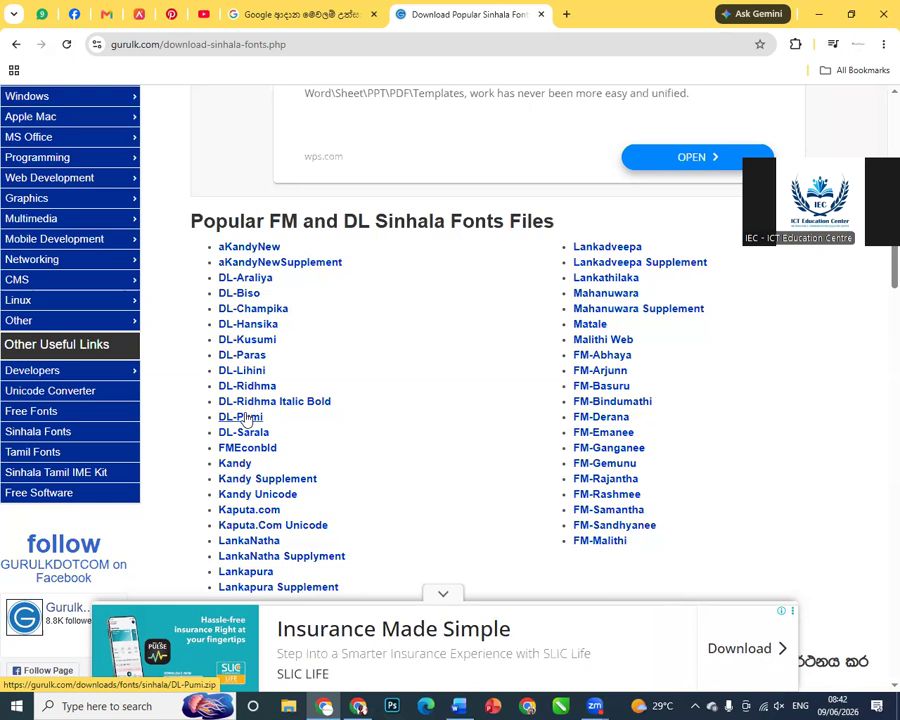
click(241, 252)
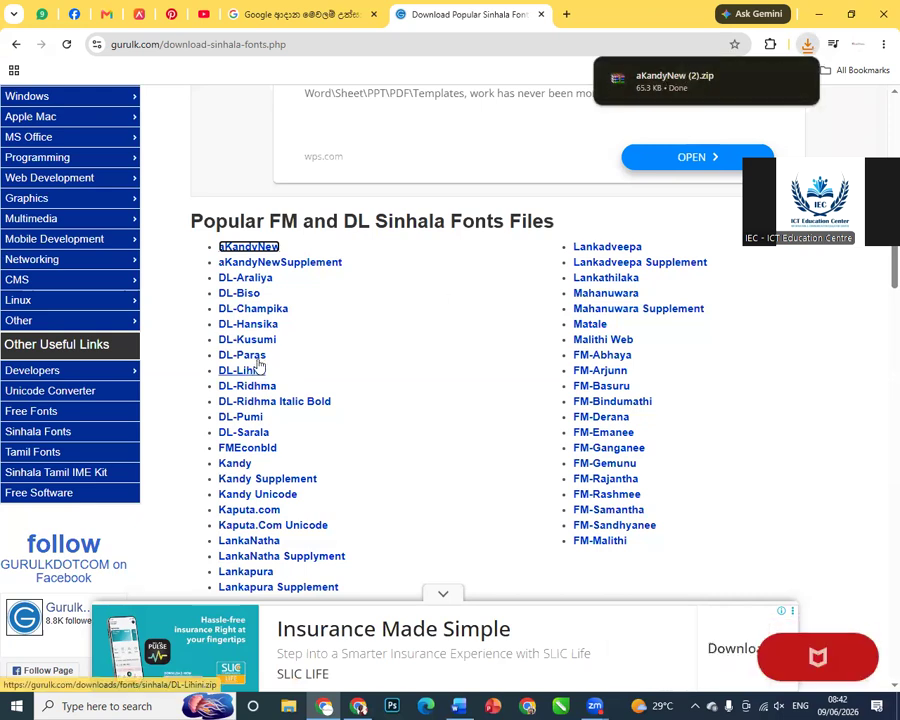
click(251, 311)
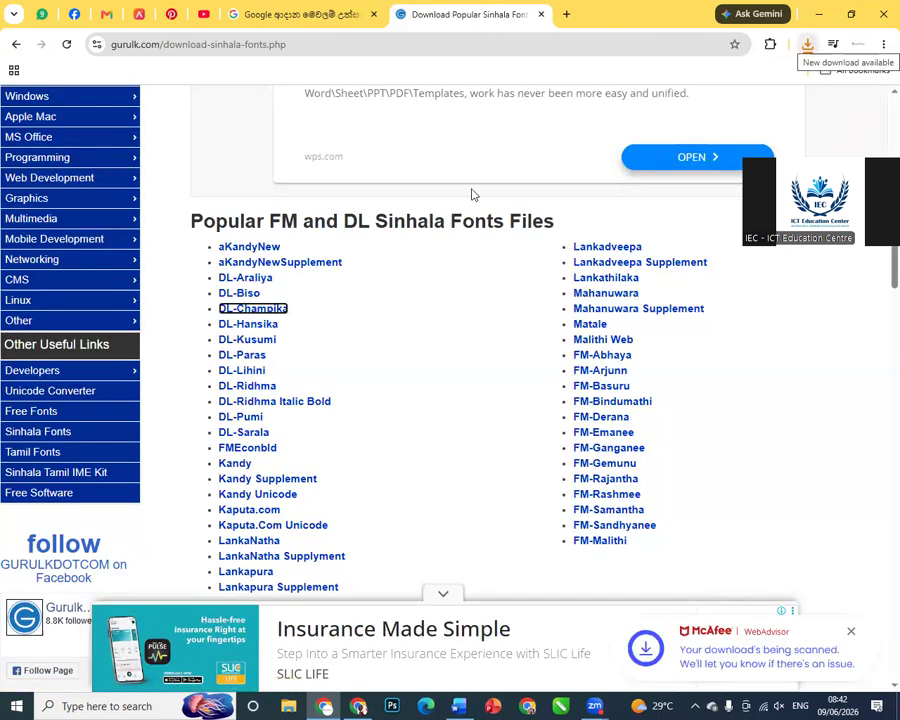
click(605, 541)
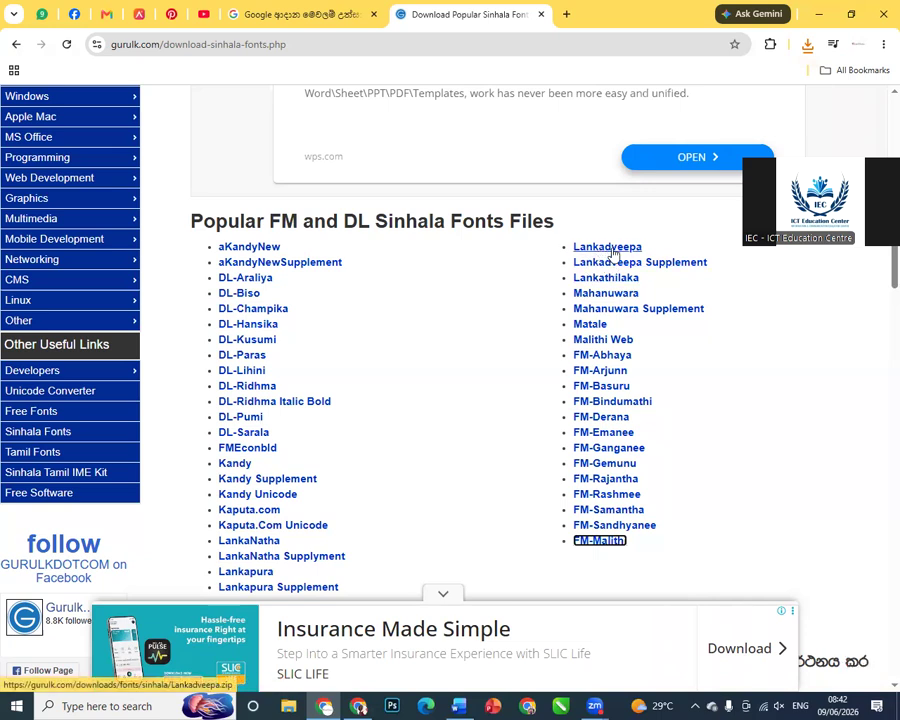
click(610, 250)
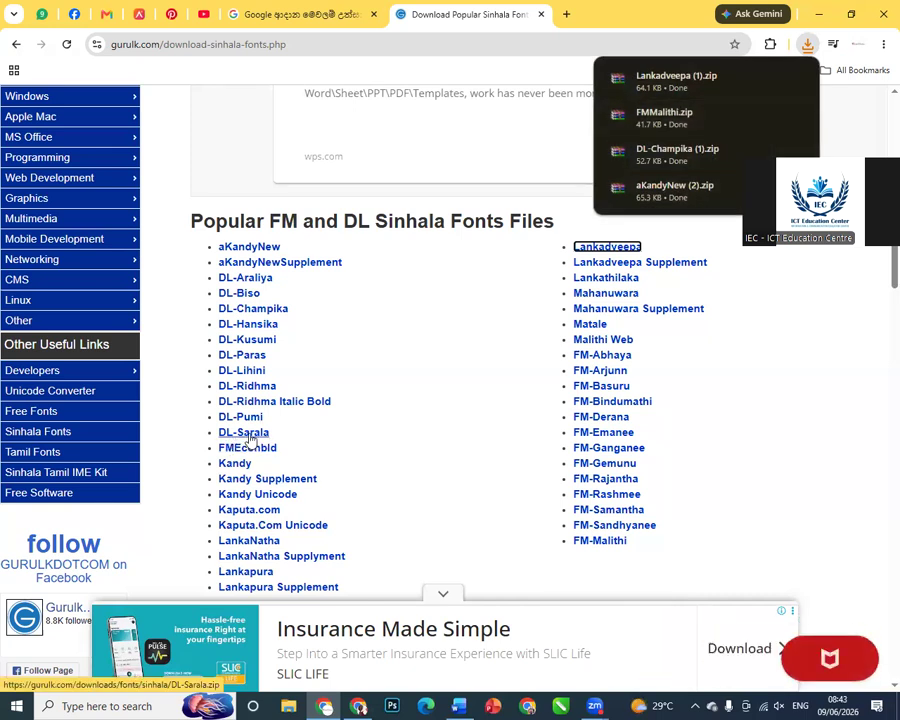
click(250, 438)
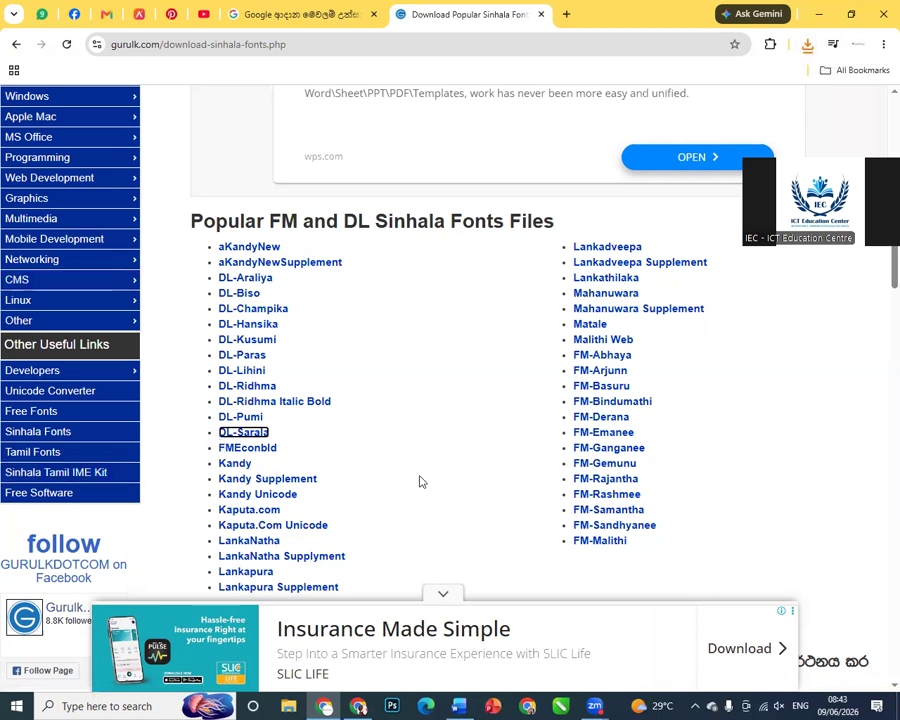
- Minimize the browser and open the Downloads folder in a maximized File Explorer window
click(822, 20)
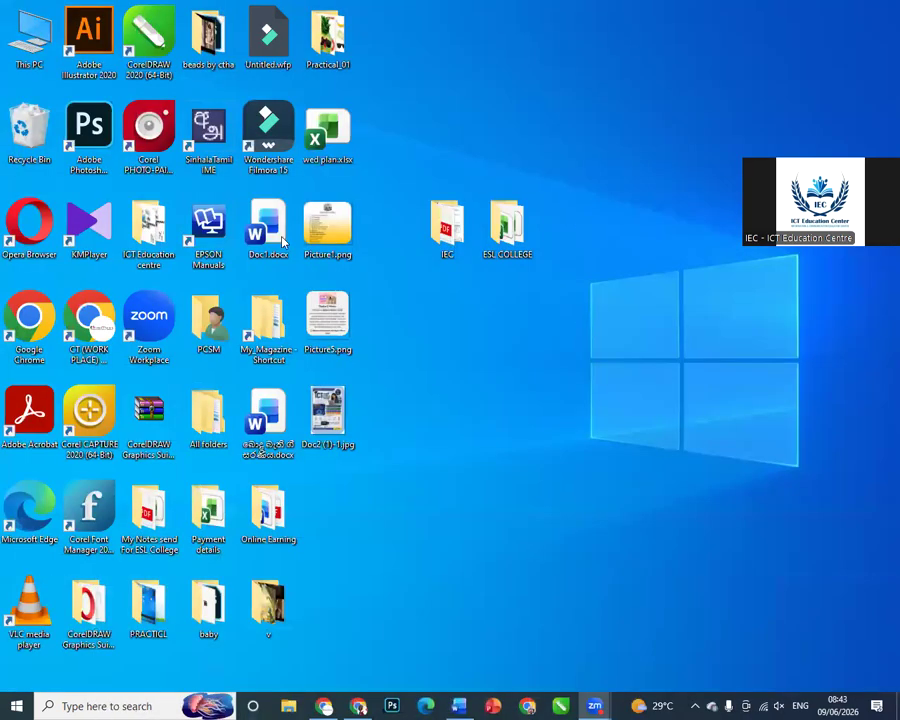
double_click(33, 57)
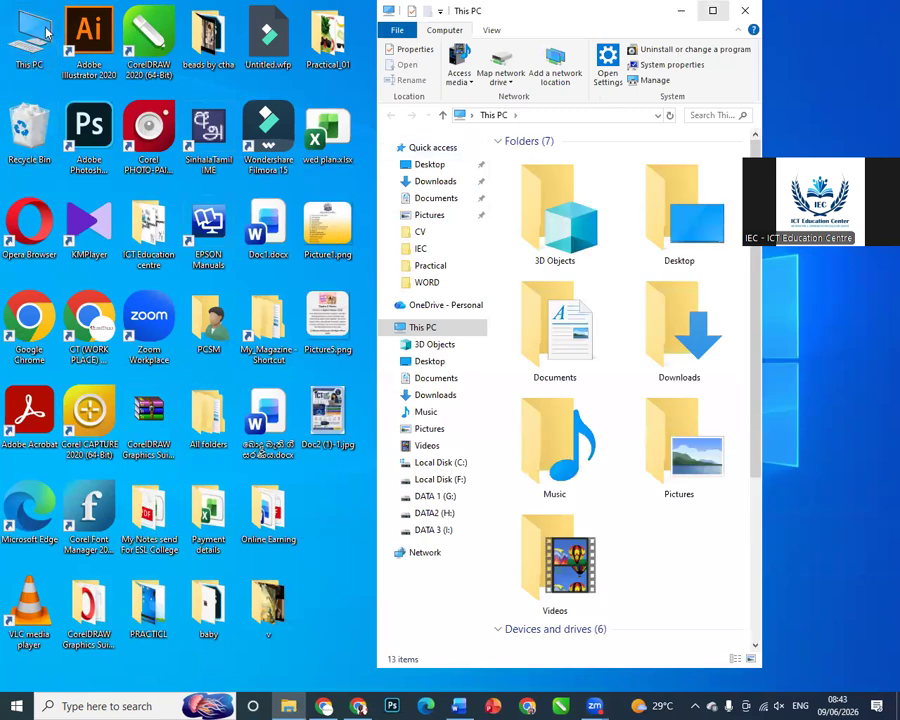
click(712, 10)
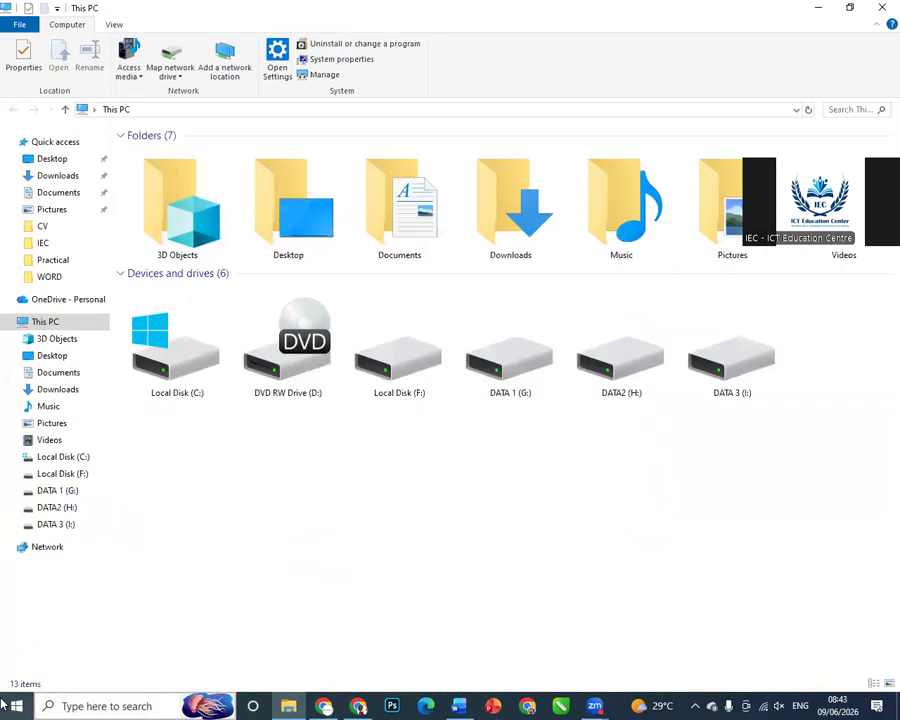
click(57, 175)
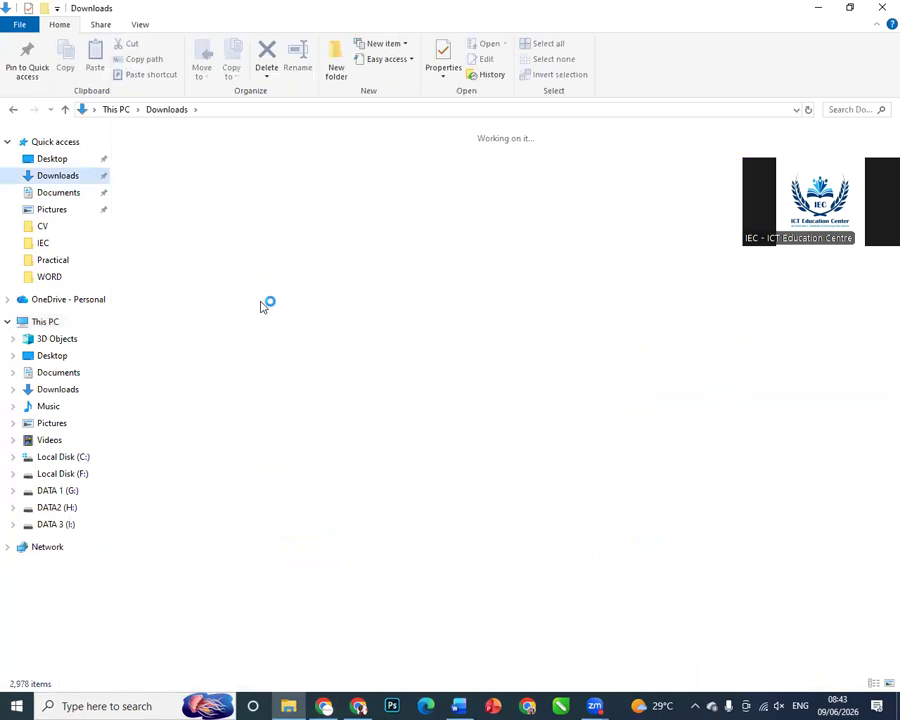
scroll(281, 267, up, 1)
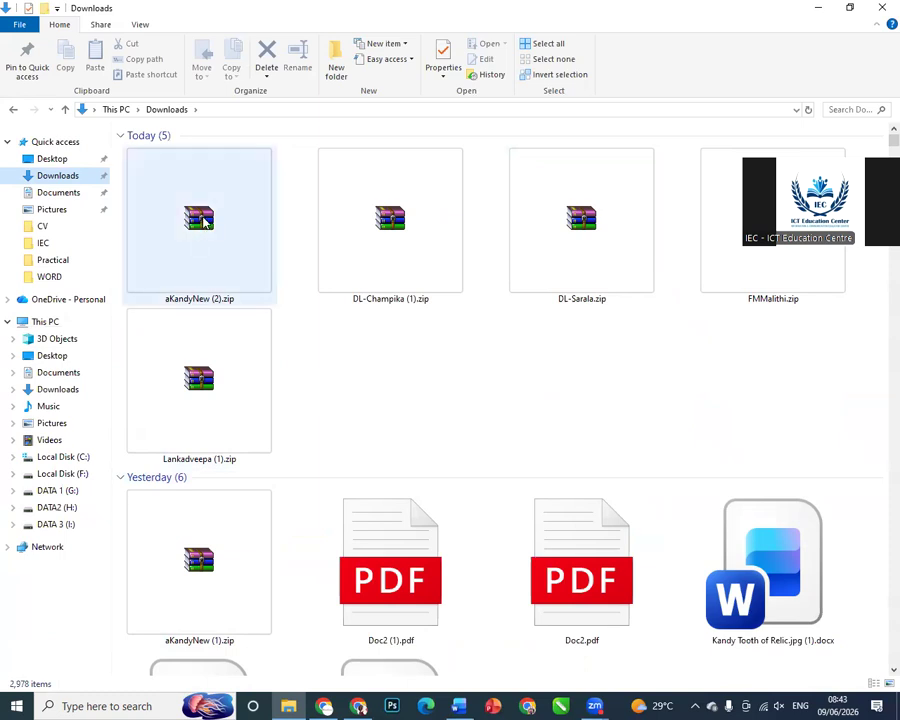
- Open the aKandyNew (2).zip archive, dismiss the WinRAR licence reminder and open aKandyNew.ttf in the font viewer
click(203, 222)
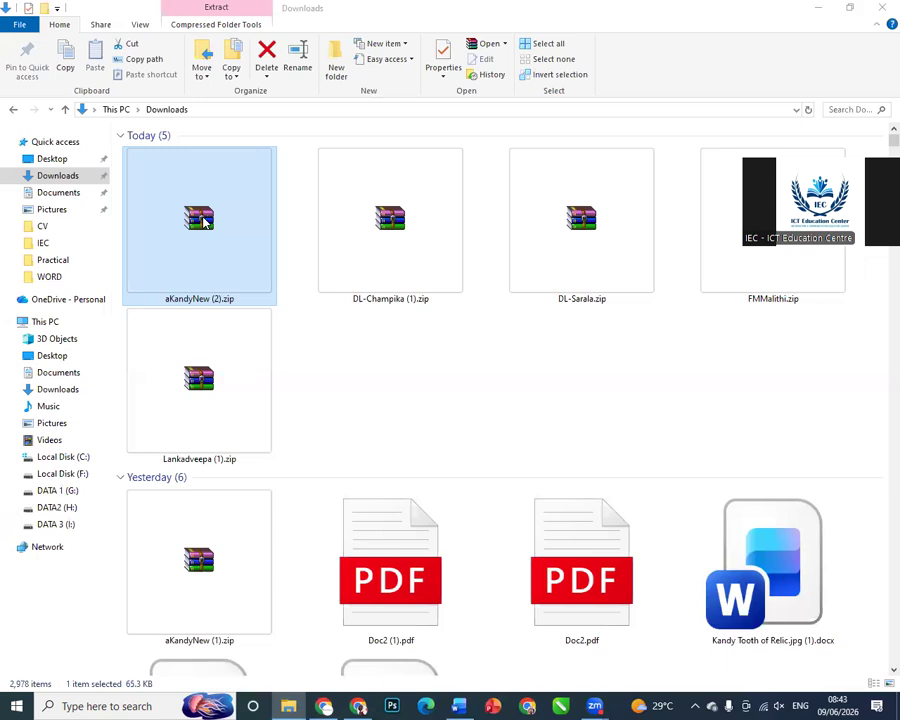
double_click(203, 222)
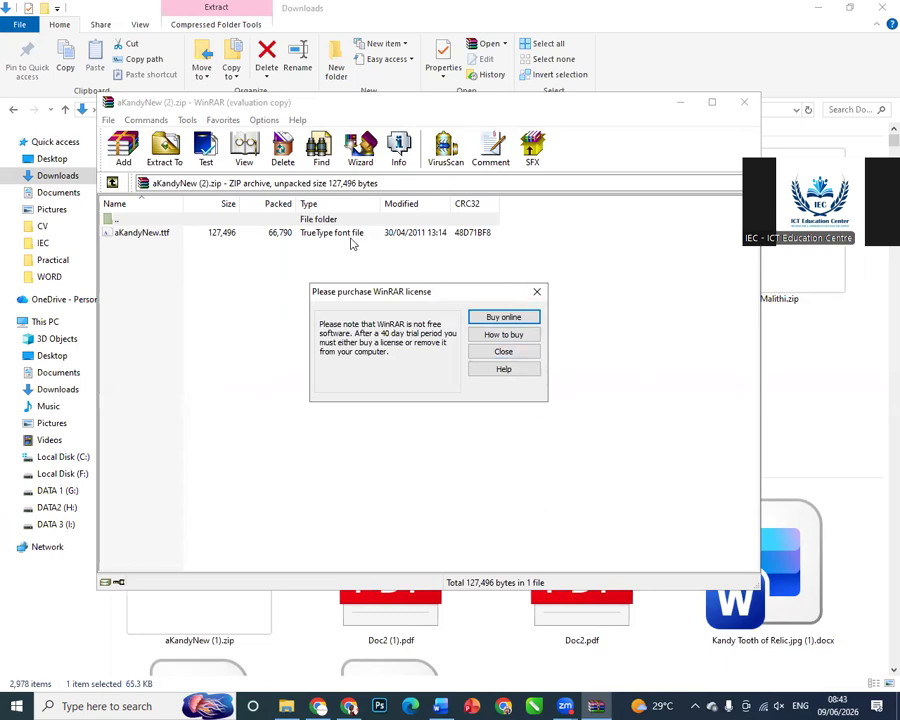
click(503, 352)
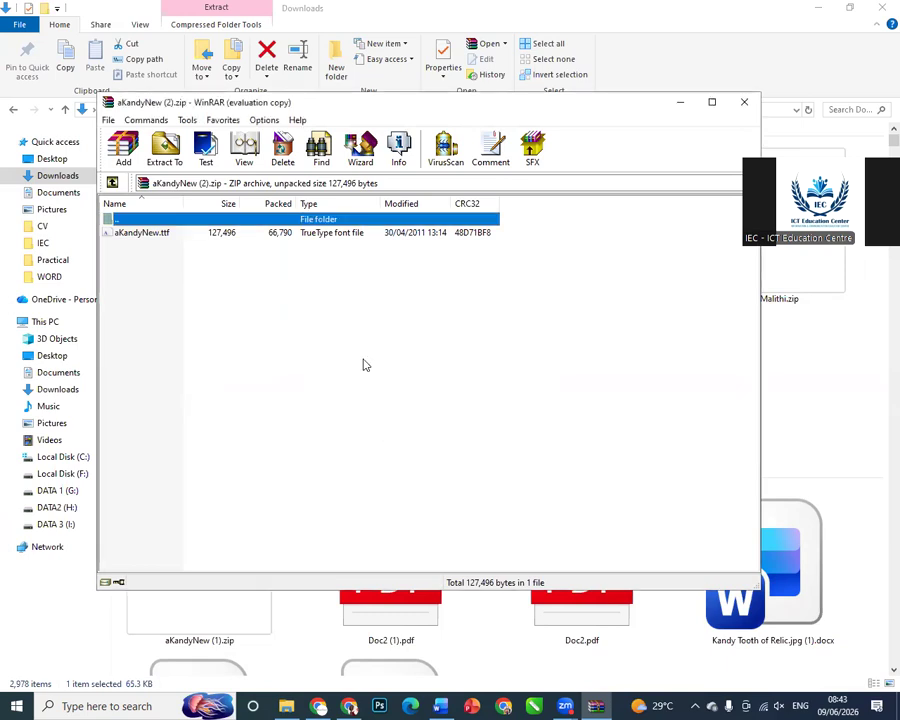
click(143, 234)
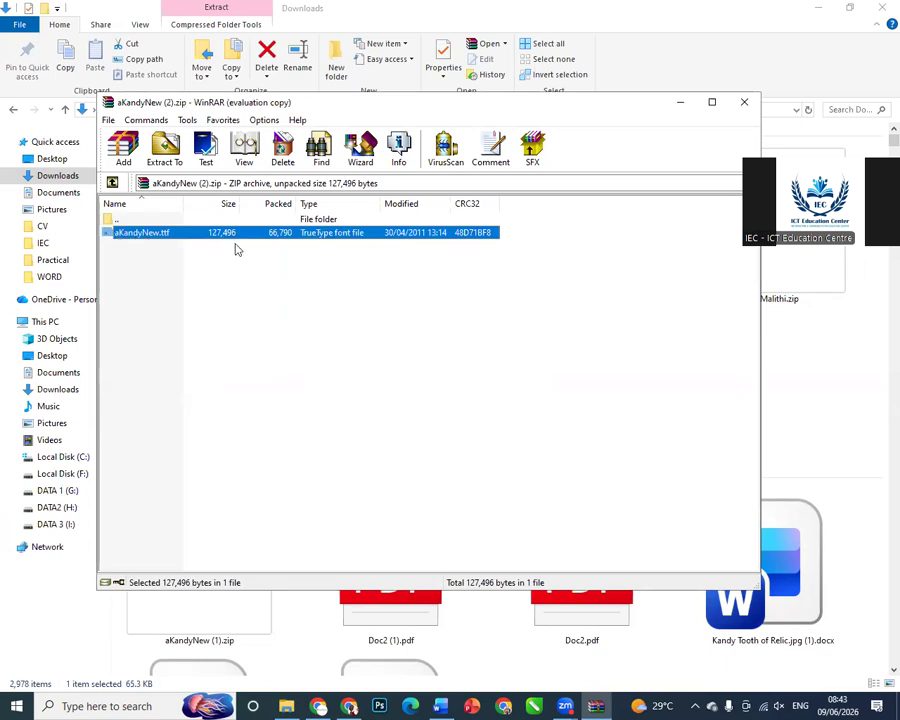
double_click(178, 236)
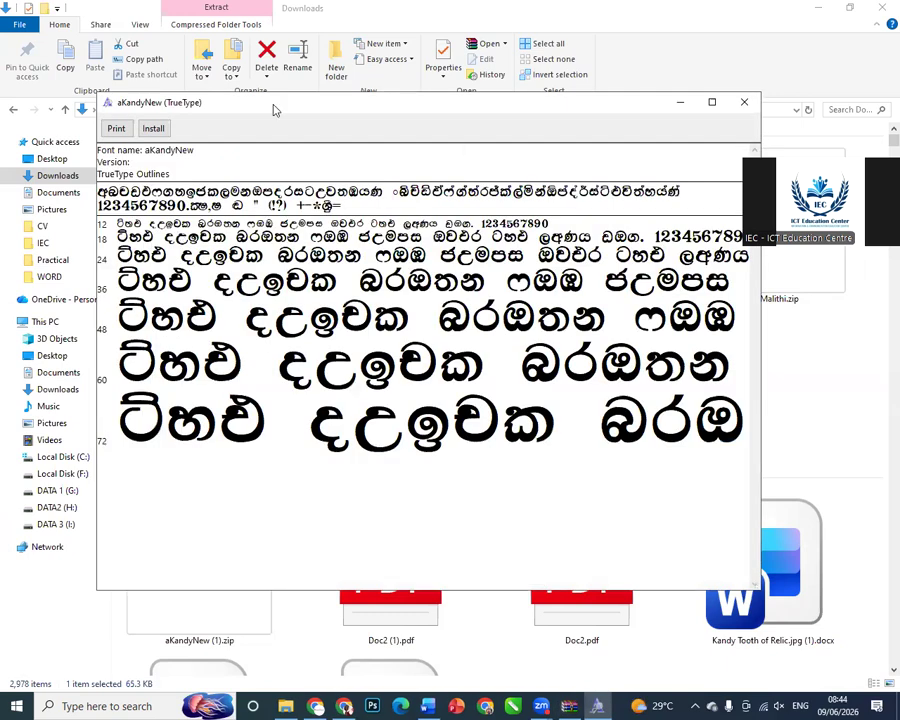
- Install the aKandyNew font, agreeing to replace the existing copy, and close the font preview and its archive
click(155, 129)
click(483, 364)
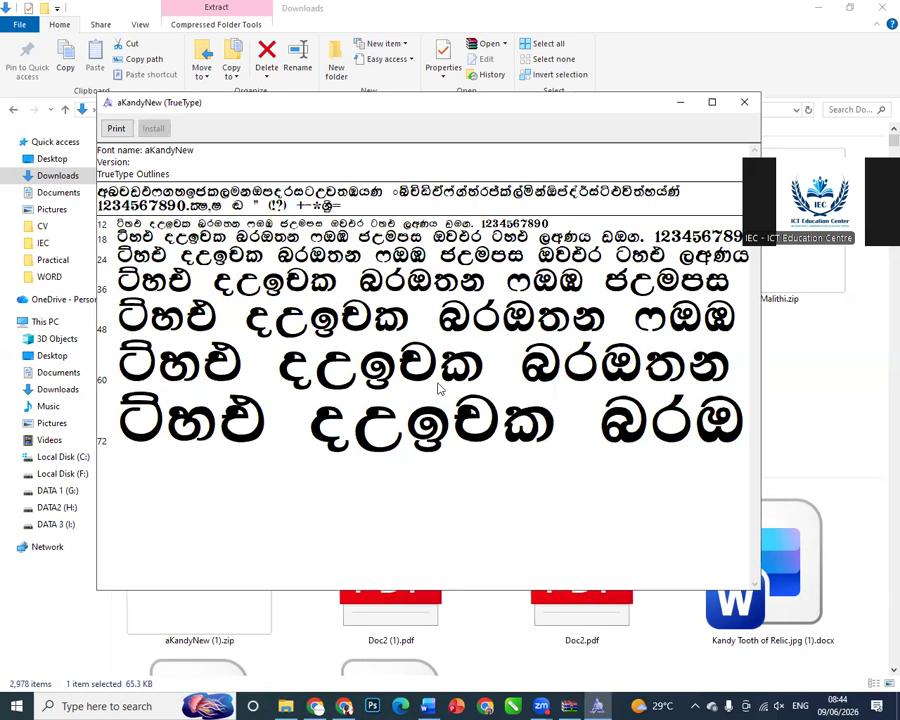
click(744, 101)
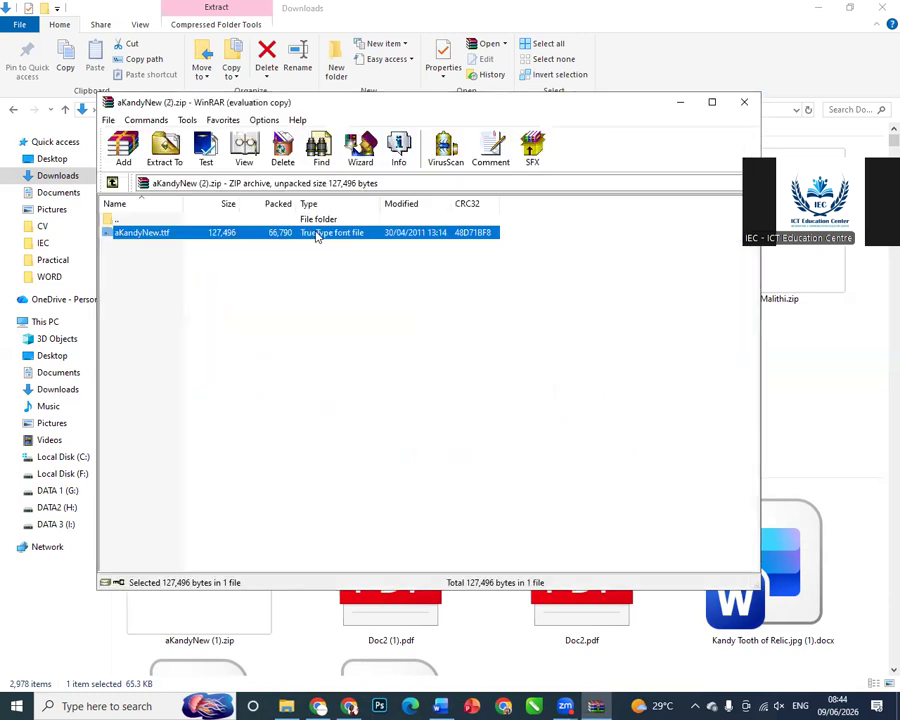
click(745, 103)
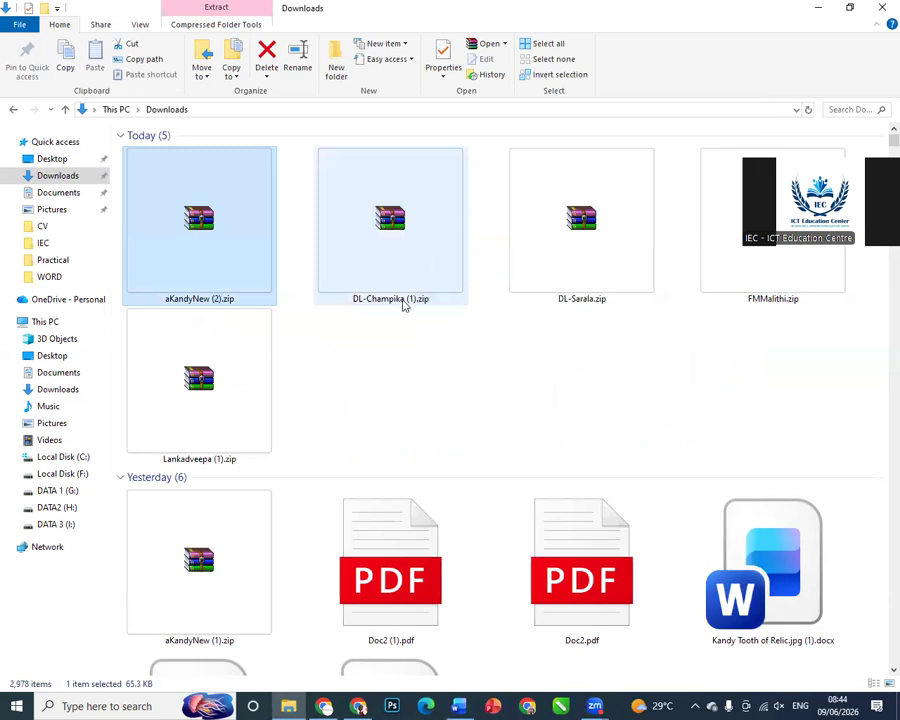
- Open the DL-Champika (1).zip archive, dismiss the licence reminder and open DL-Champika.ttf in the font viewer
double_click(393, 244)
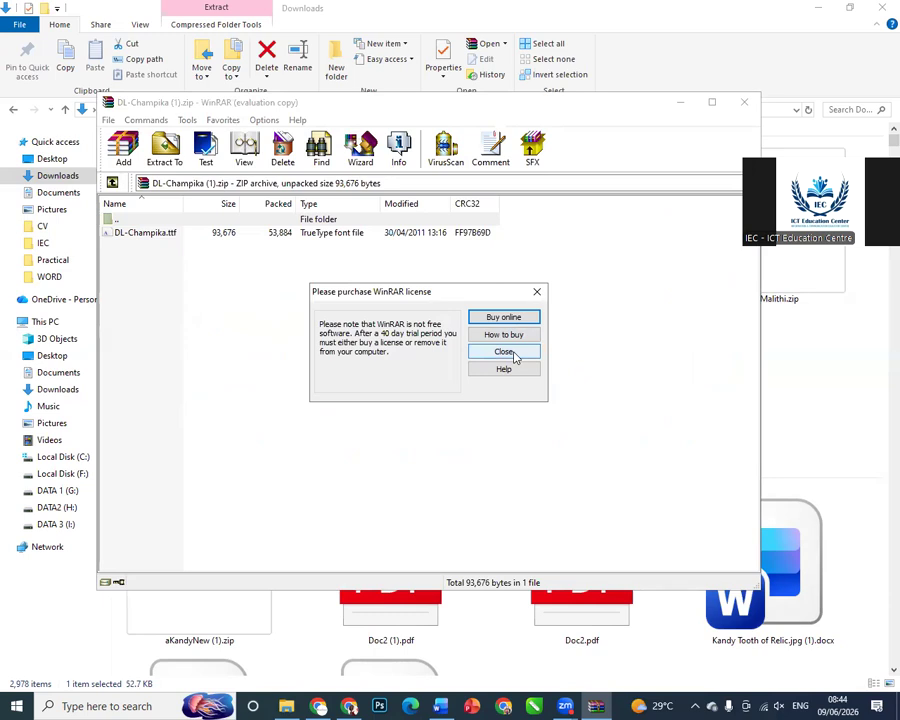
click(504, 352)
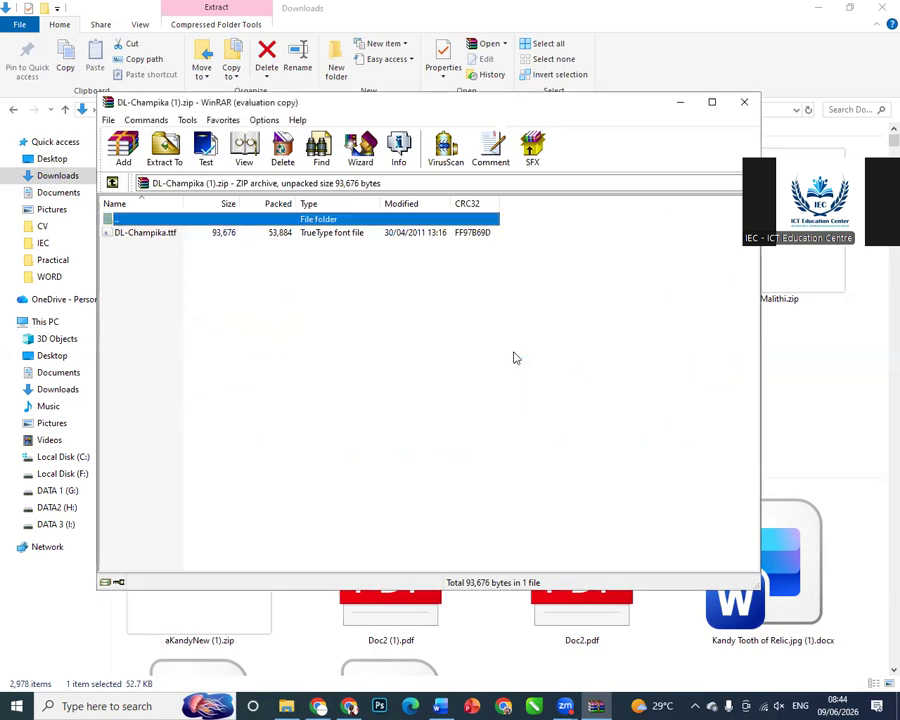
click(125, 236)
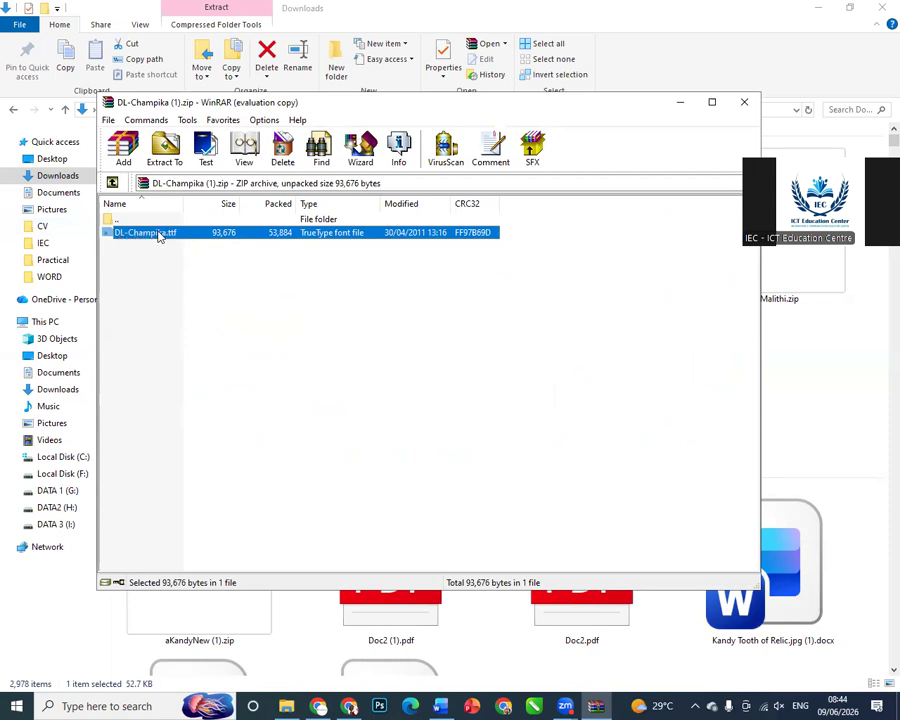
click(158, 236)
click(187, 250)
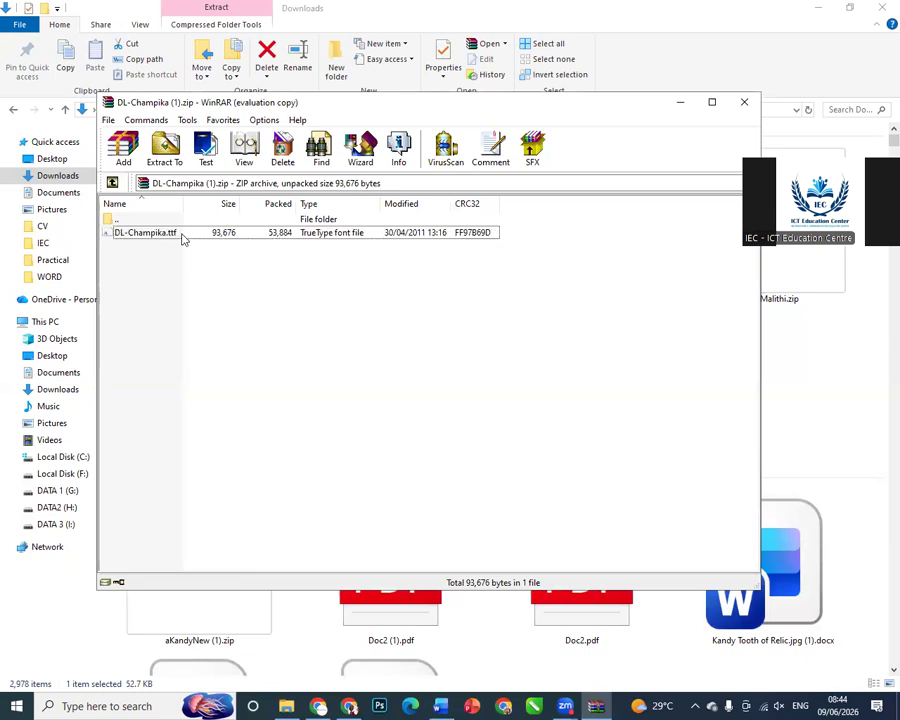
double_click(182, 235)
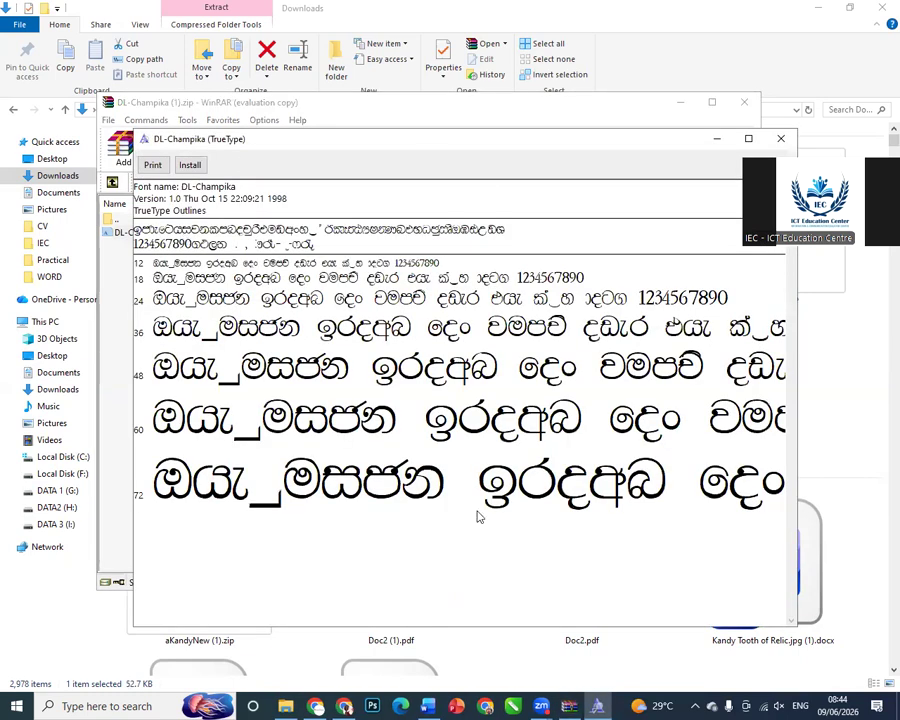
- Install the DL-Champika font over the existing copy and close the font preview and its archive
click(191, 166)
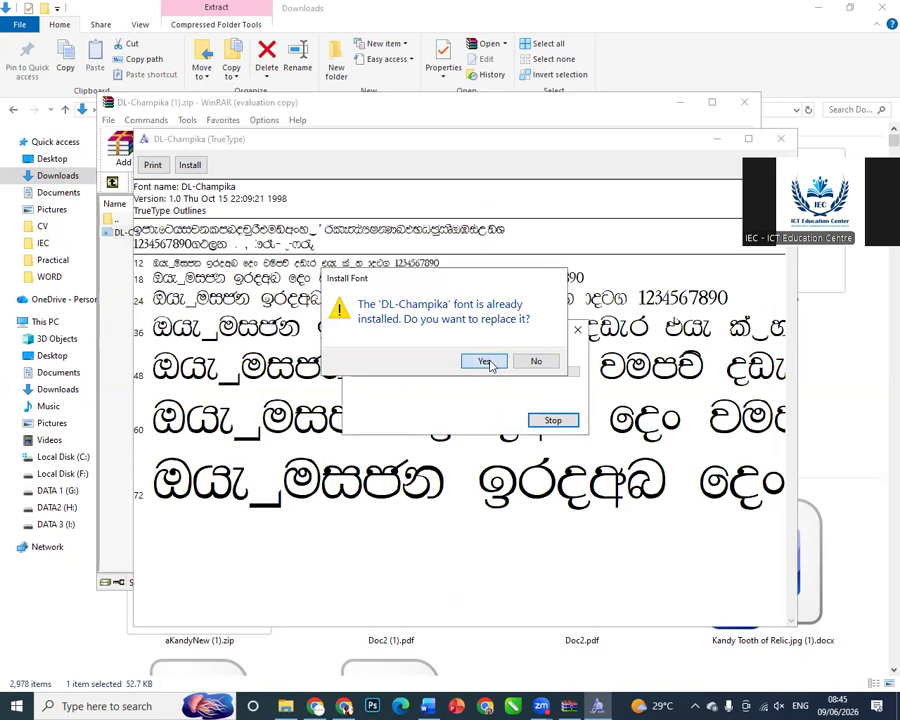
click(484, 362)
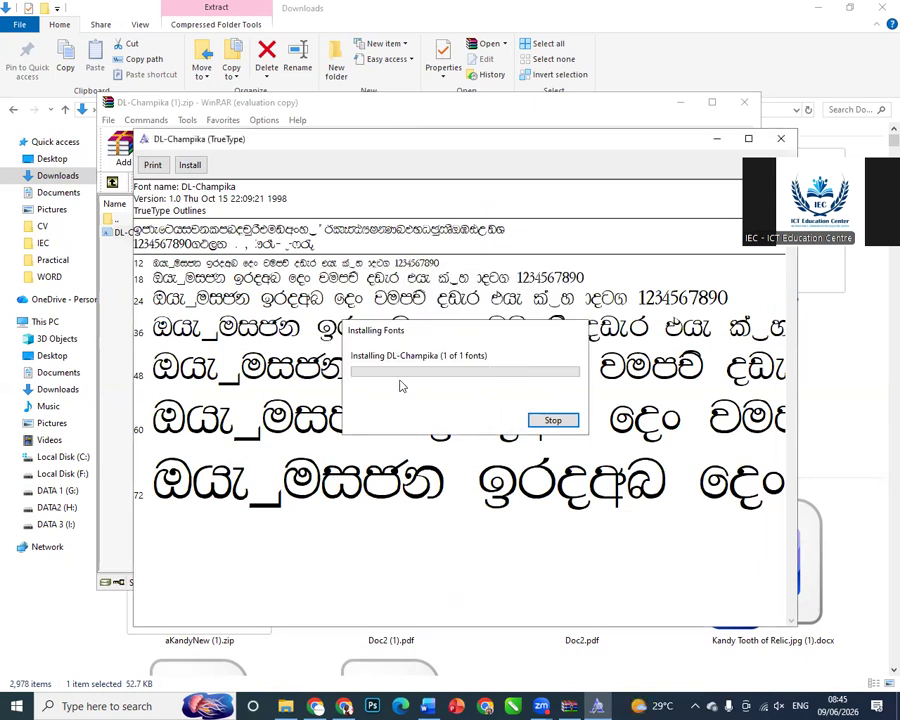
click(781, 139)
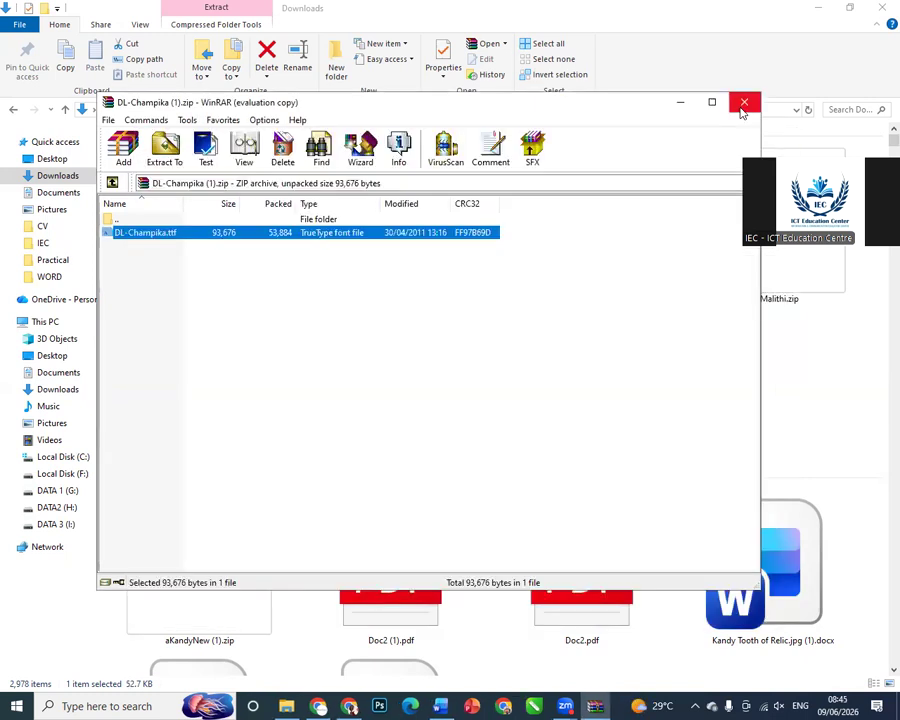
click(741, 106)
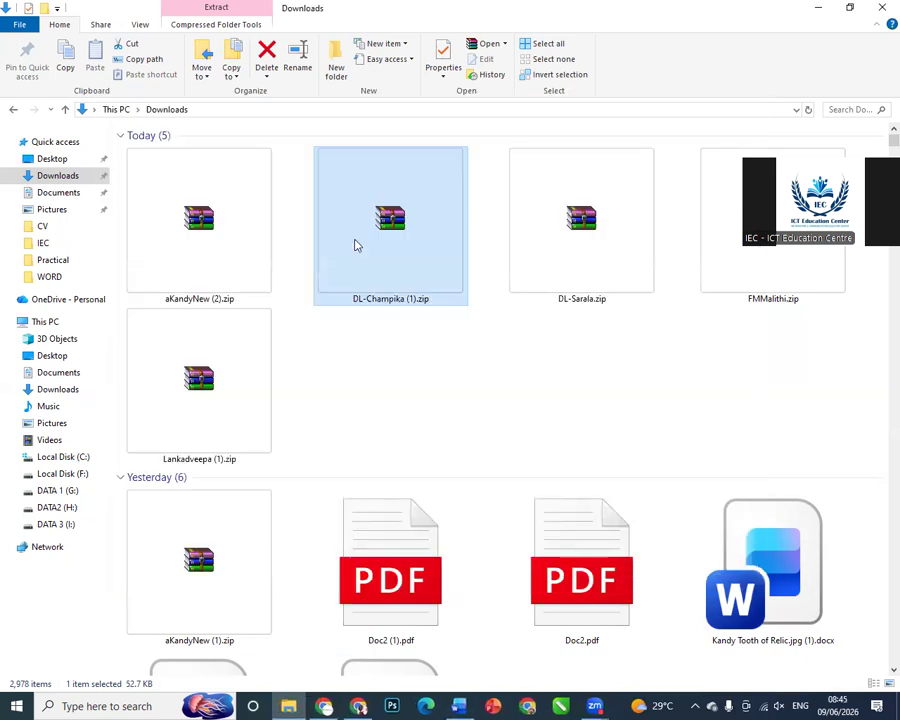
- Switch back to the Gurulk fonts page in Chrome and download the Mahanuwara font archive
key(alt+Tab)
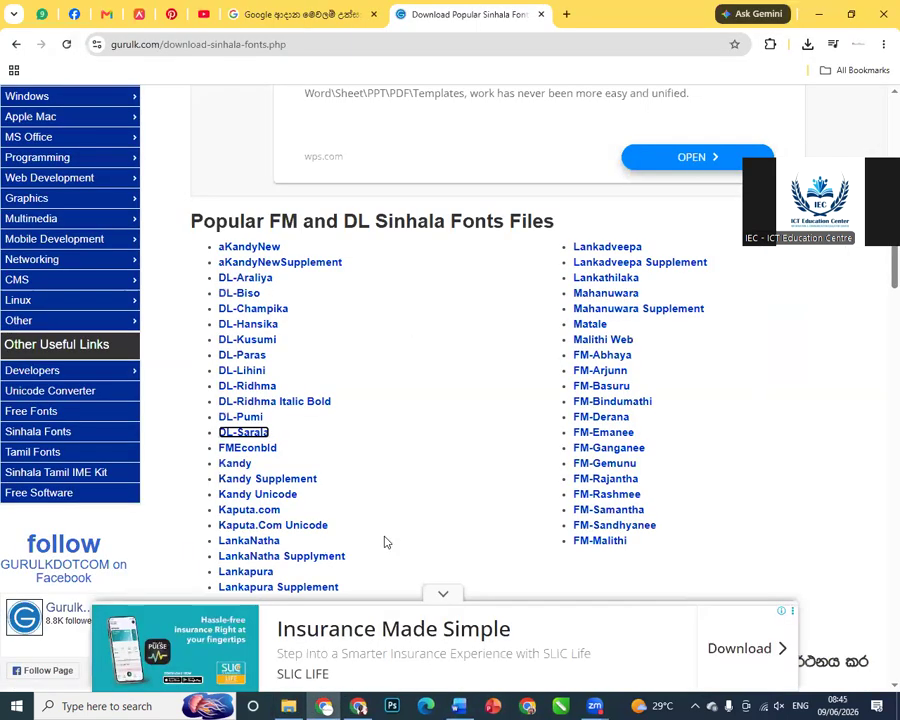
click(607, 294)
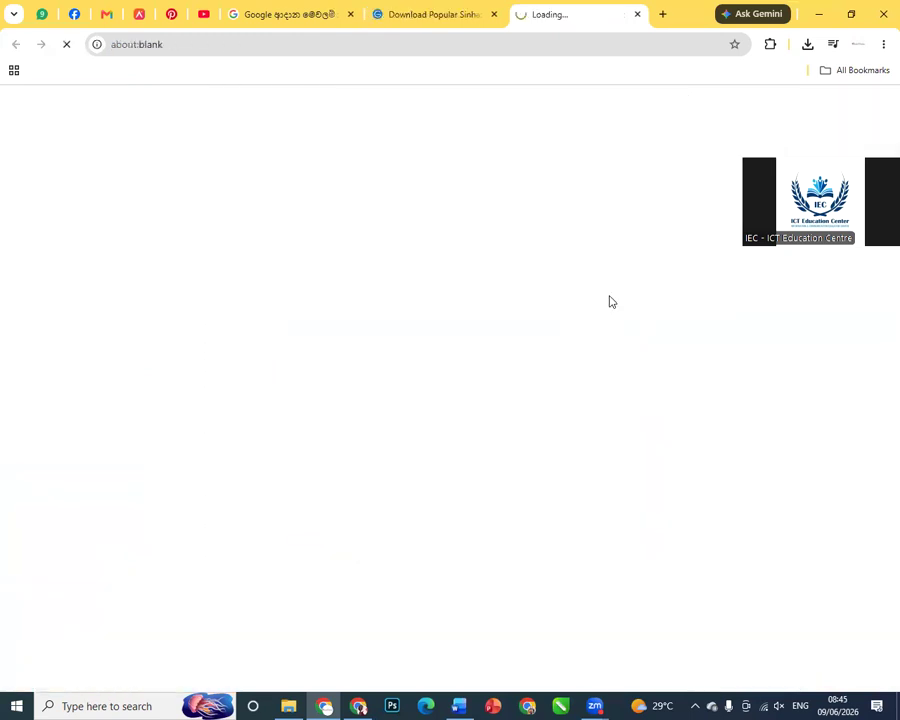
click(808, 45)
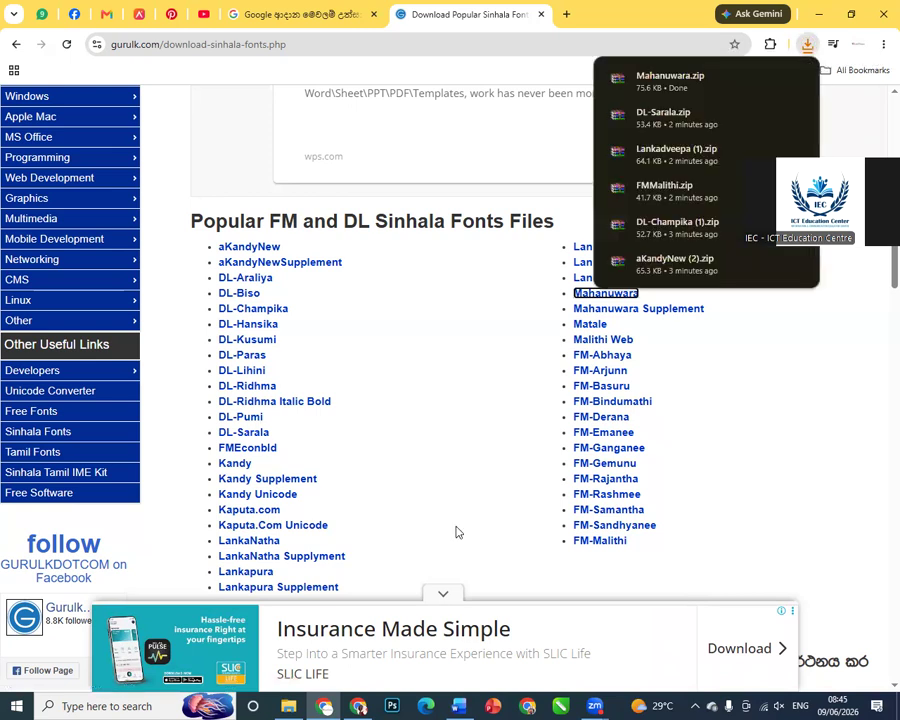
- Switch to the Downloads folder, open FMMalithi.zip, dismiss the licence reminder and open FMMalithi.ttf in the font viewer
click(288, 706)
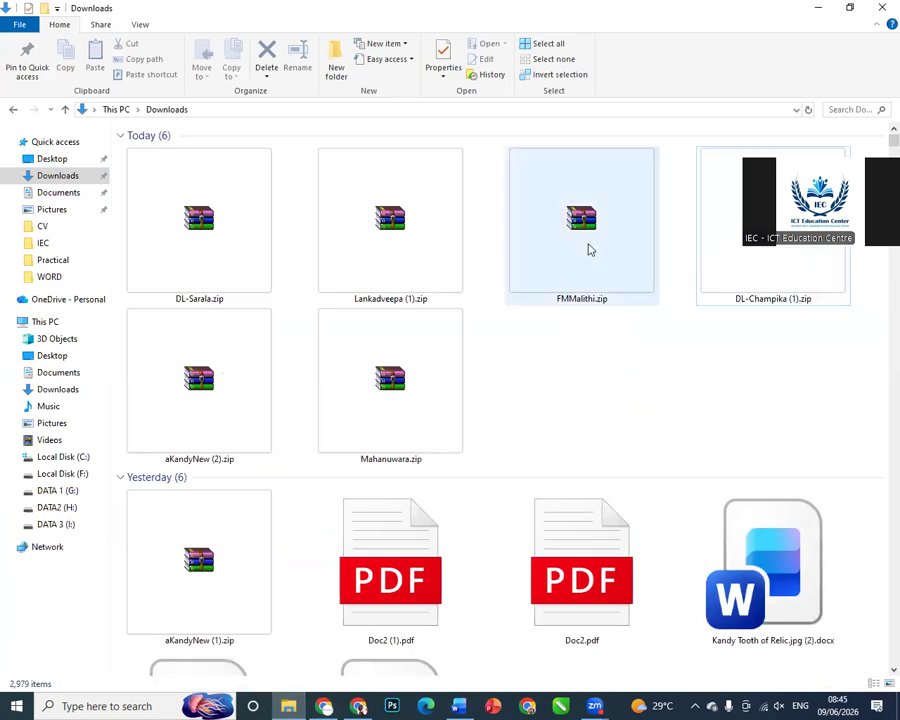
click(589, 250)
double_click(589, 250)
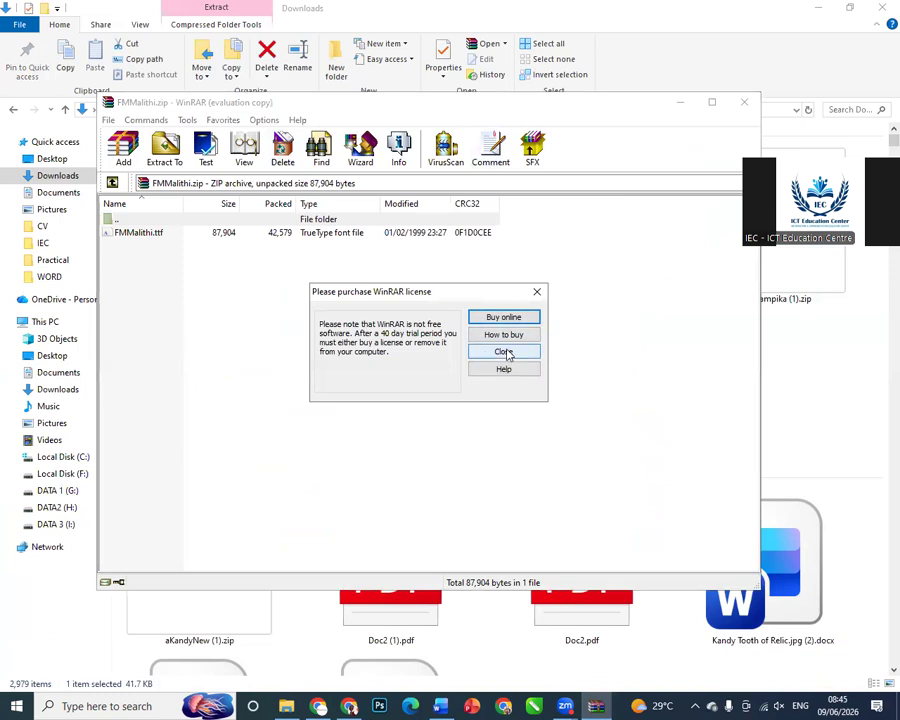
click(505, 353)
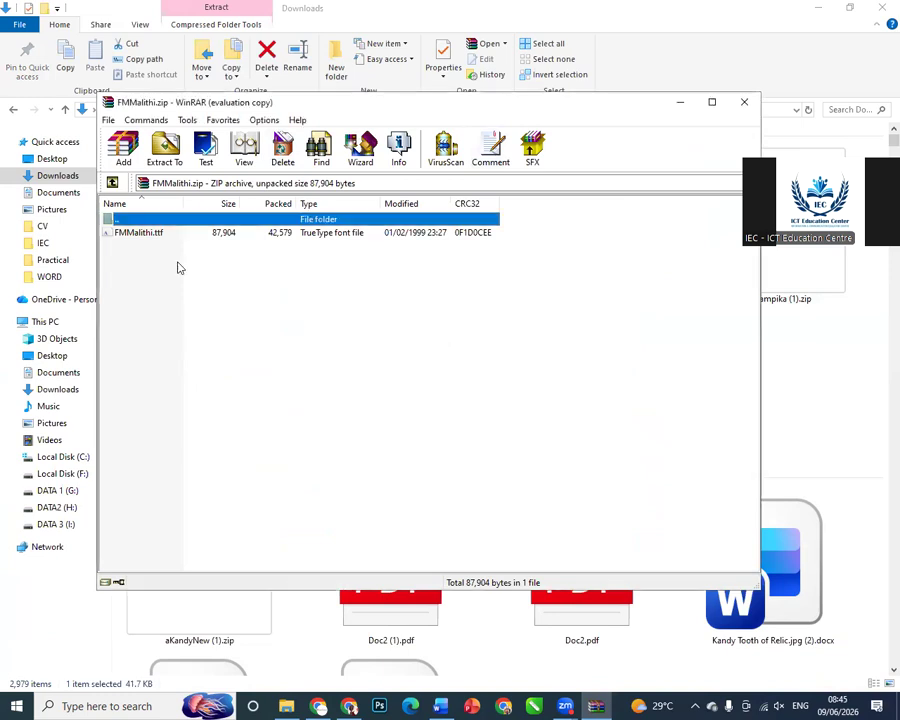
click(128, 235)
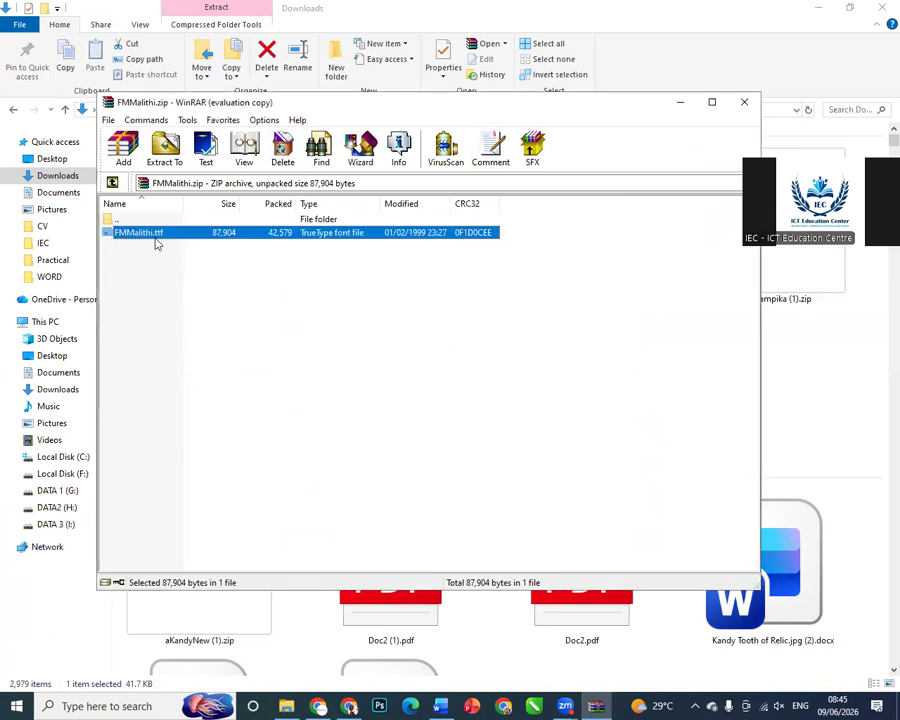
double_click(215, 232)
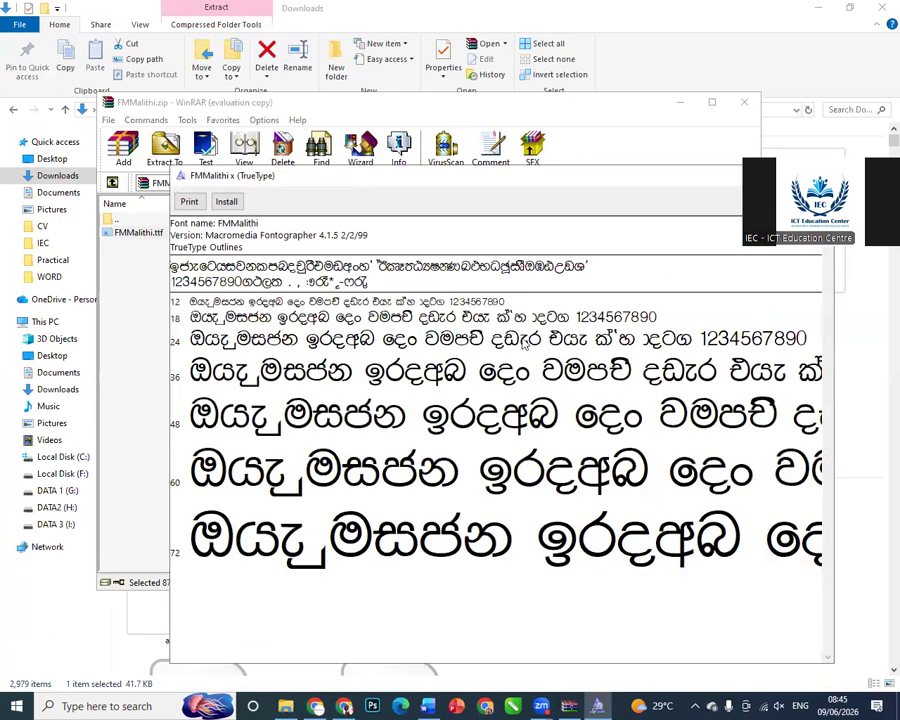
- Install the FMMalithi font and close the font preview and its archive
click(227, 203)
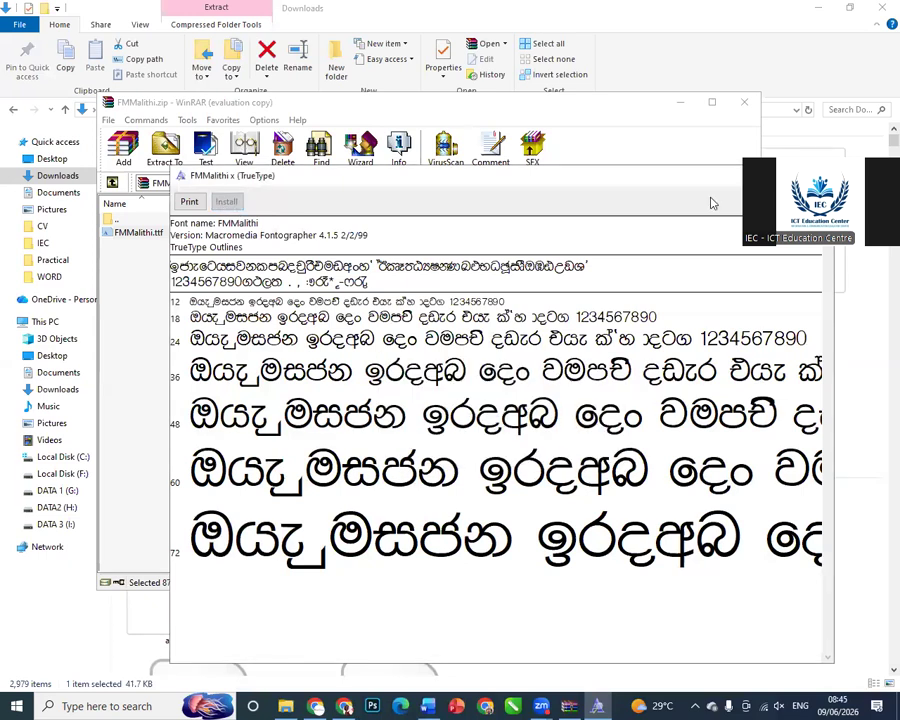
drag(534, 183, 313, 187)
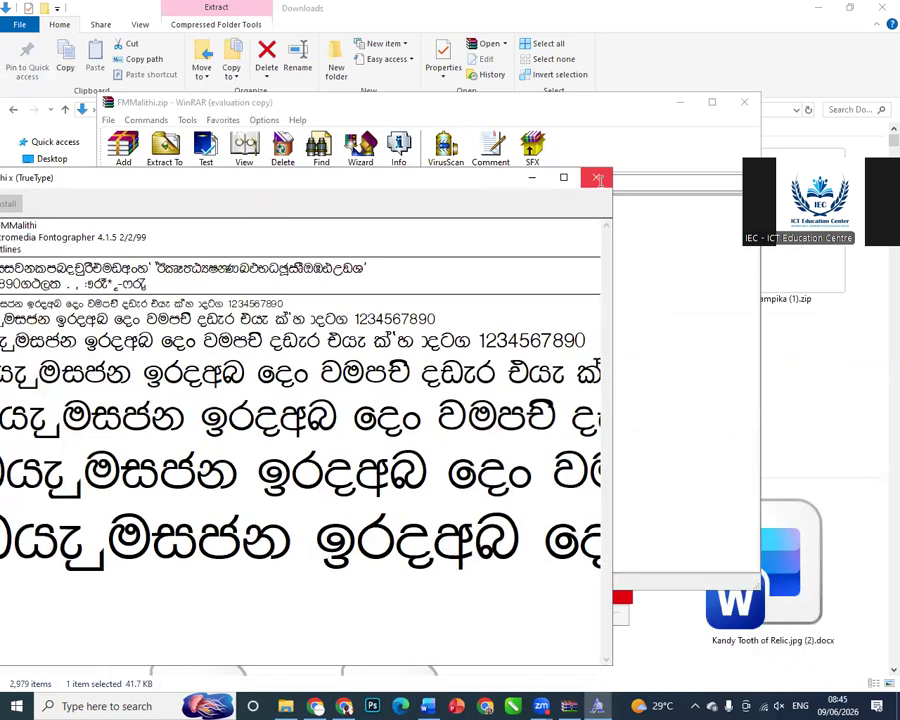
click(597, 177)
click(743, 104)
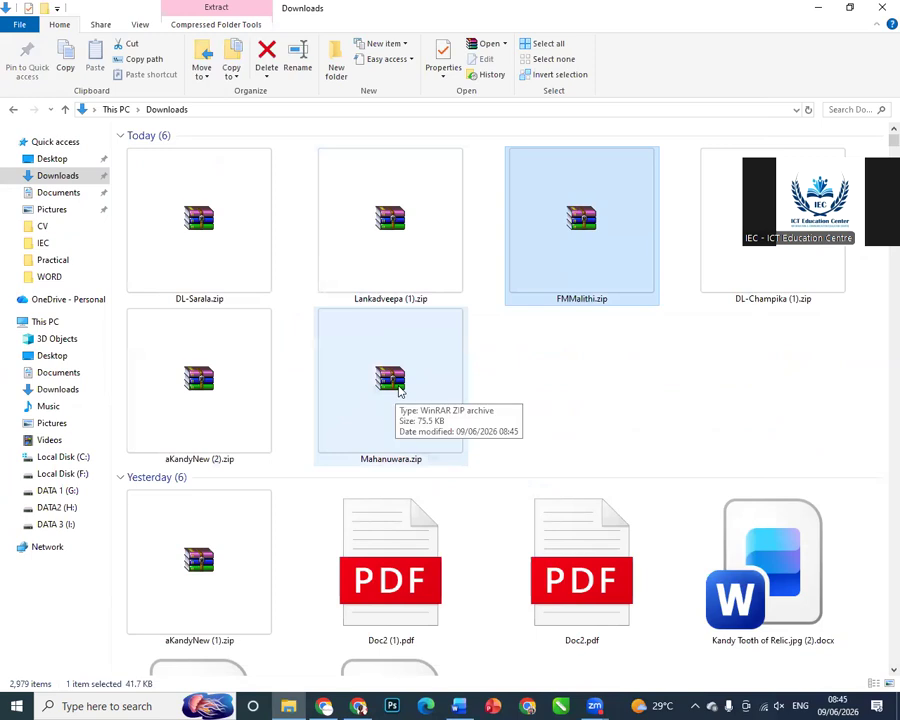
- Open the Mahanuwara.zip archive, dismiss the WinRAR reminder window and open Mahanuwara.ttf in the font viewer
double_click(398, 398)
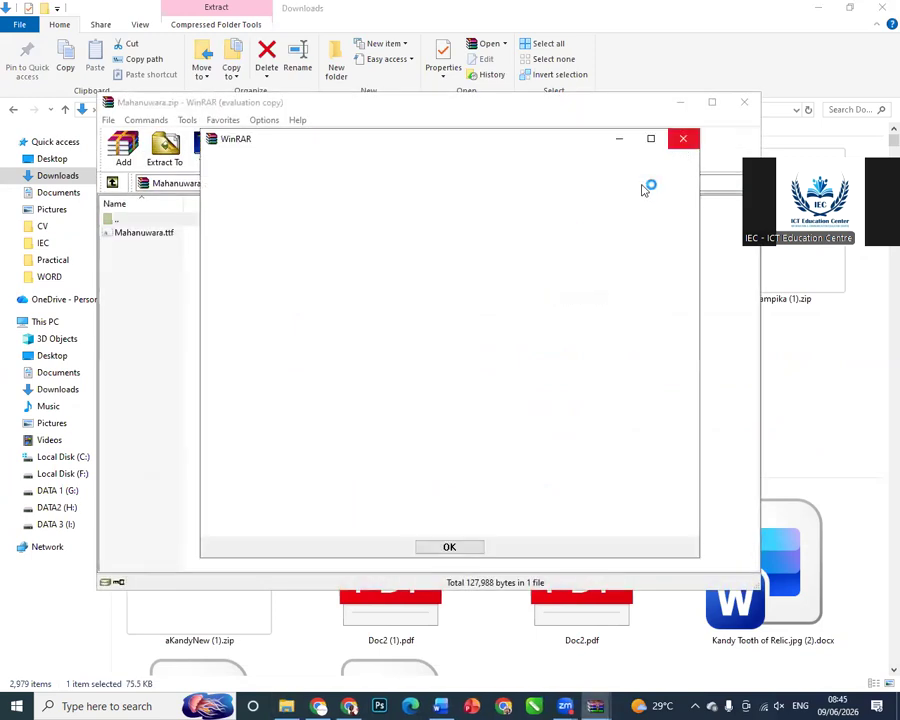
click(686, 145)
click(180, 236)
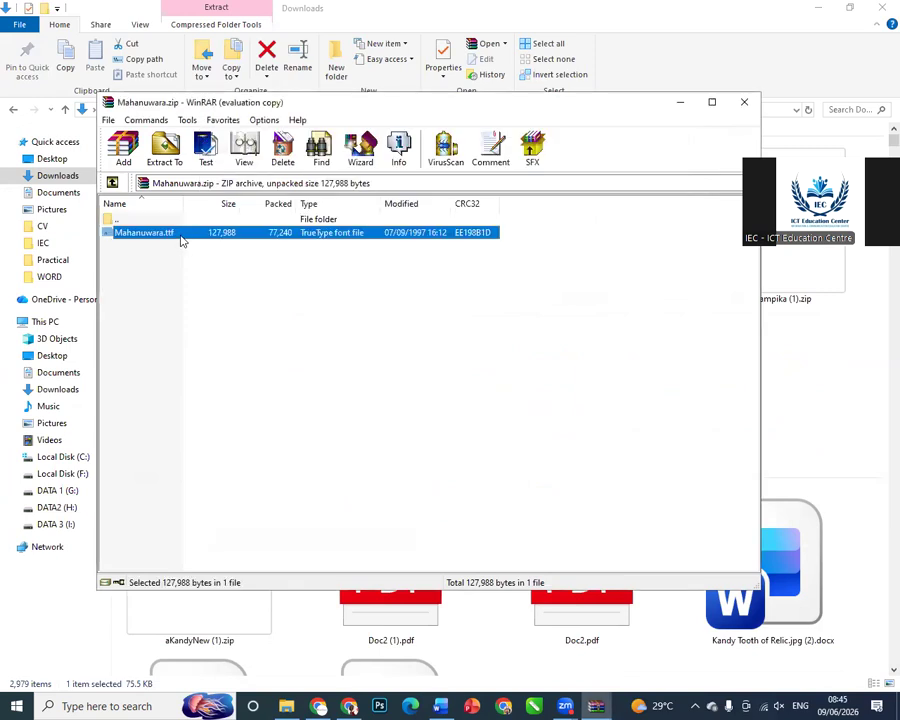
double_click(186, 236)
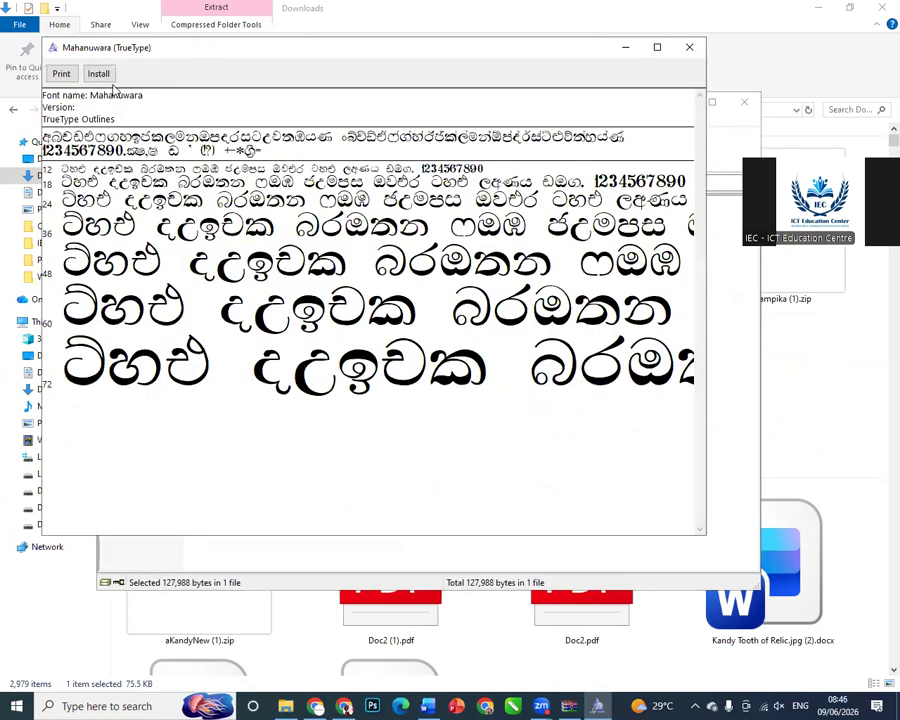
- Install the Mahanuwara font and close the font preview and its archive
click(106, 75)
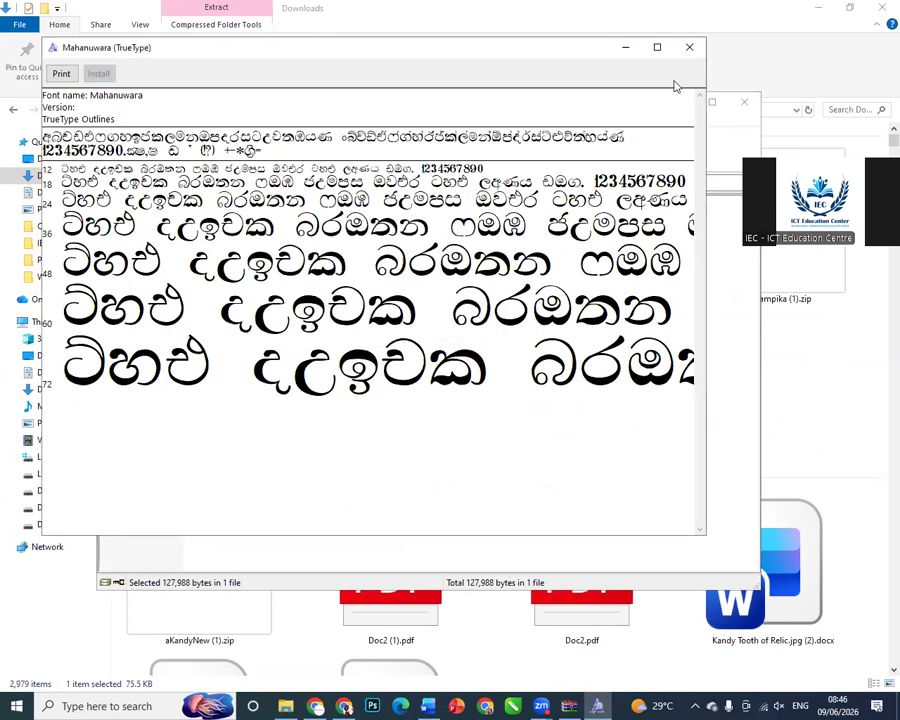
click(688, 48)
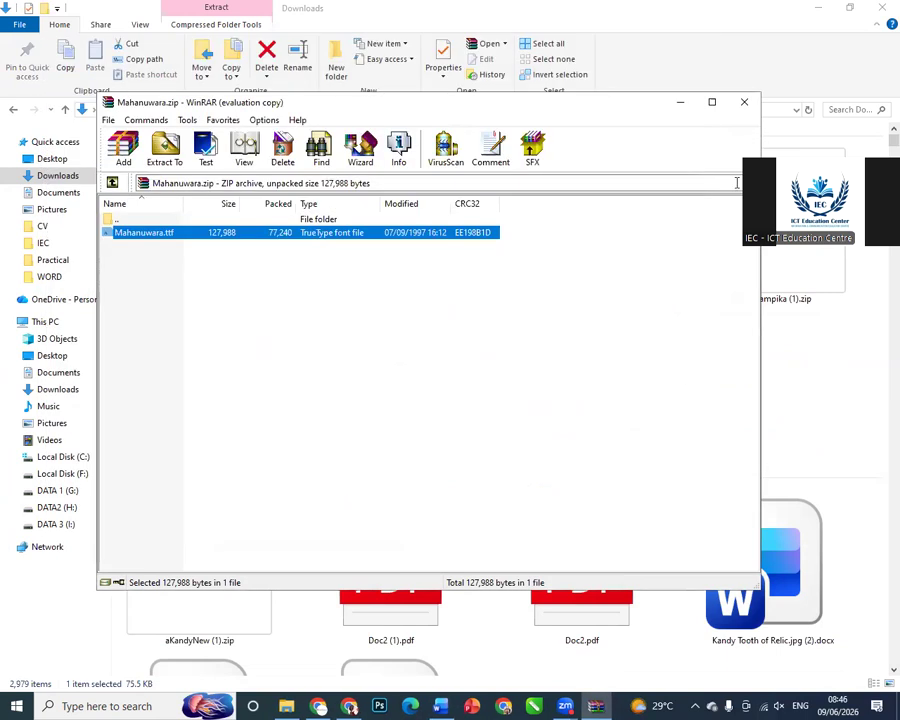
key(Escape)
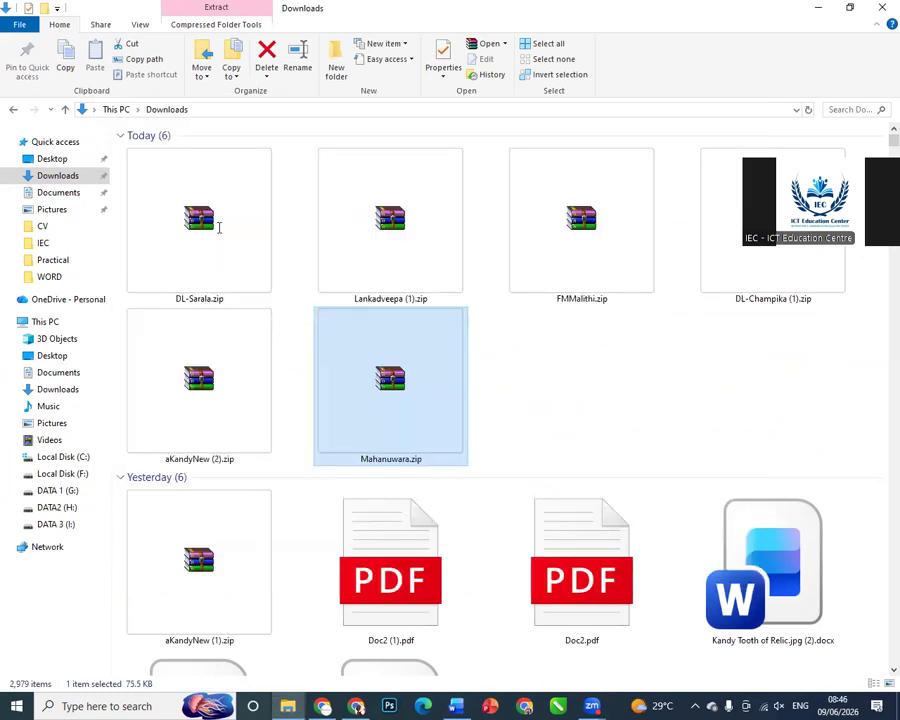
- Switch to the Word document, select the first Sinhala line and set its font to Mahanuwara
key(alt+Tab)
drag(224, 224, 433, 224)
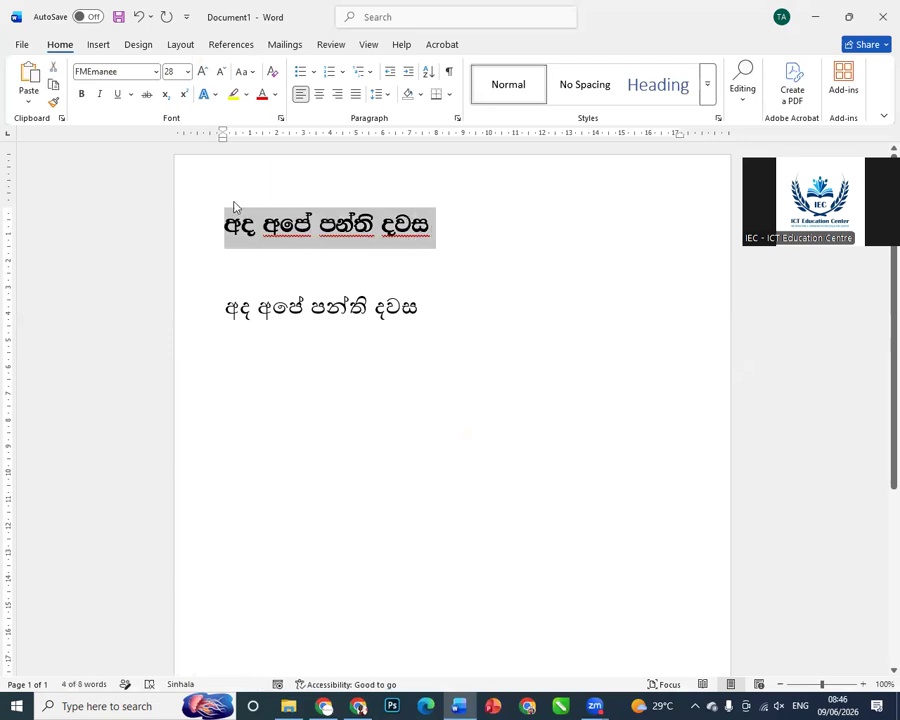
click(380, 258)
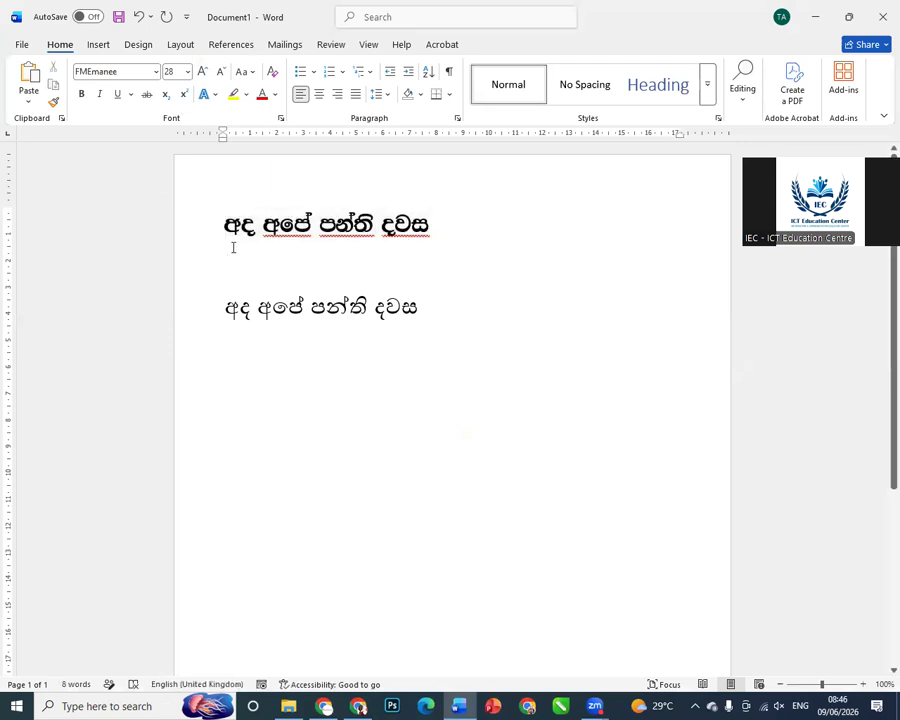
click(196, 233)
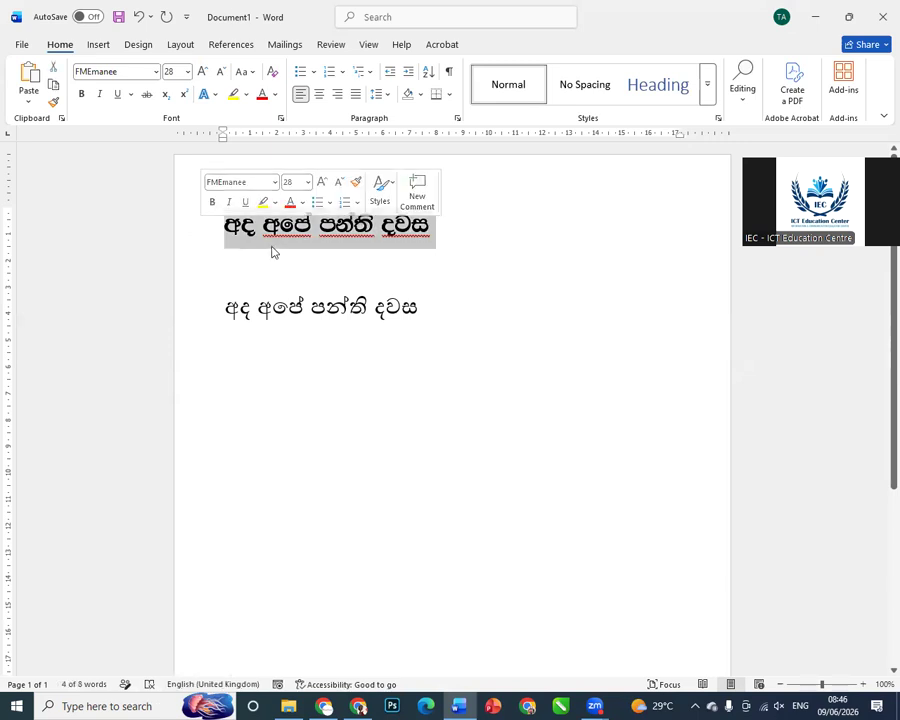
click(132, 72)
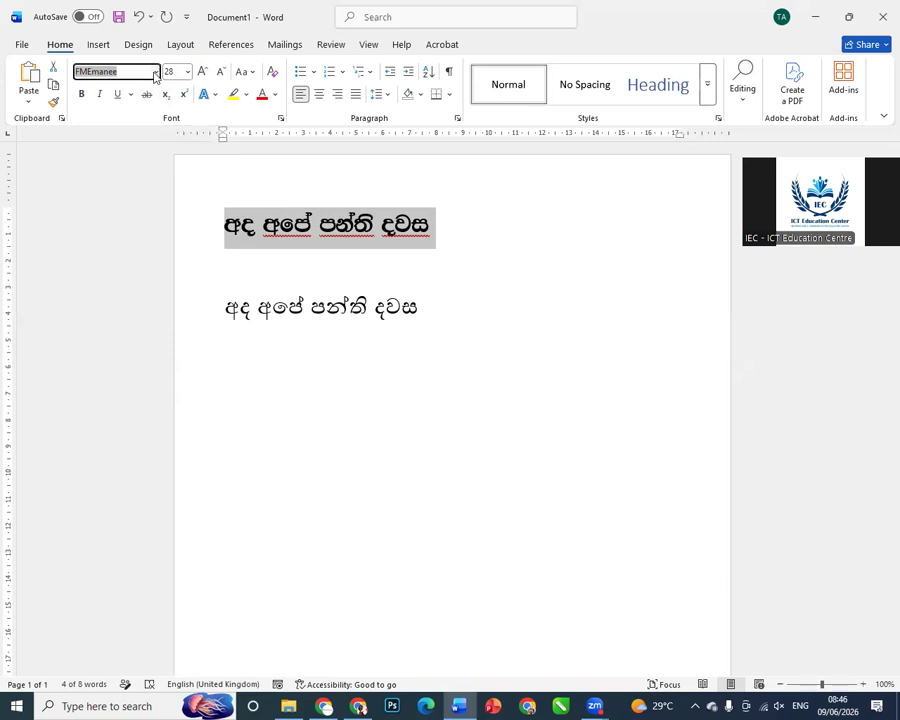
click(155, 72)
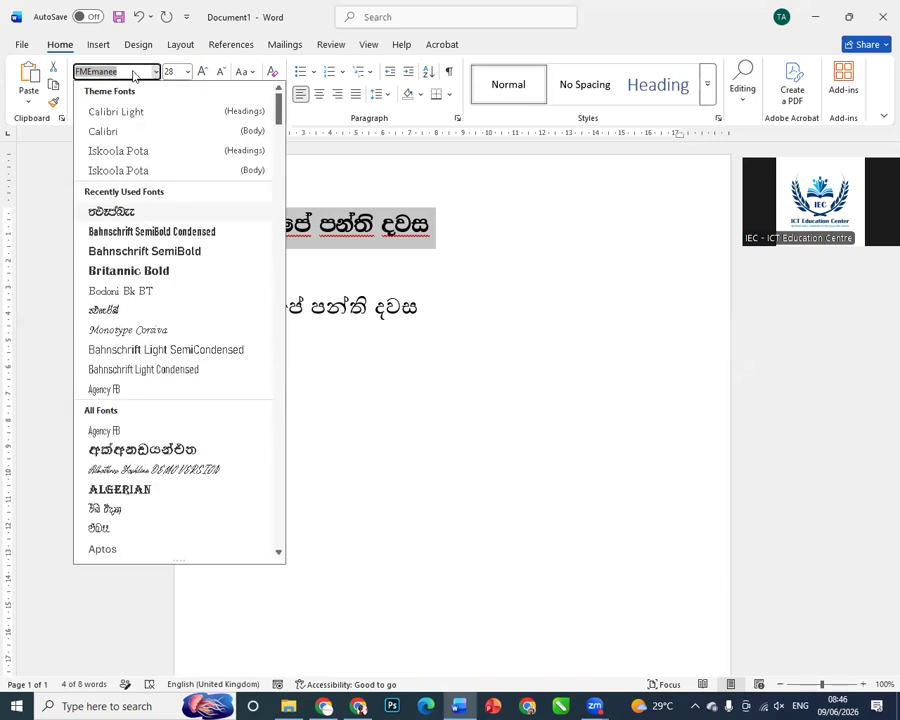
click(125, 74)
drag(125, 74, 74, 73)
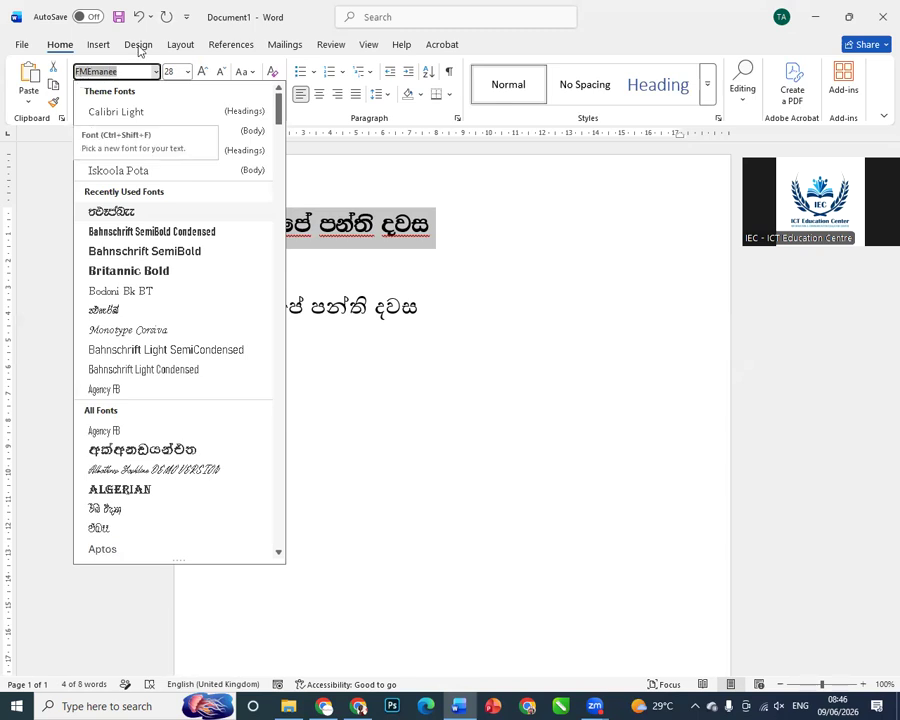
text(Mahanuwara)
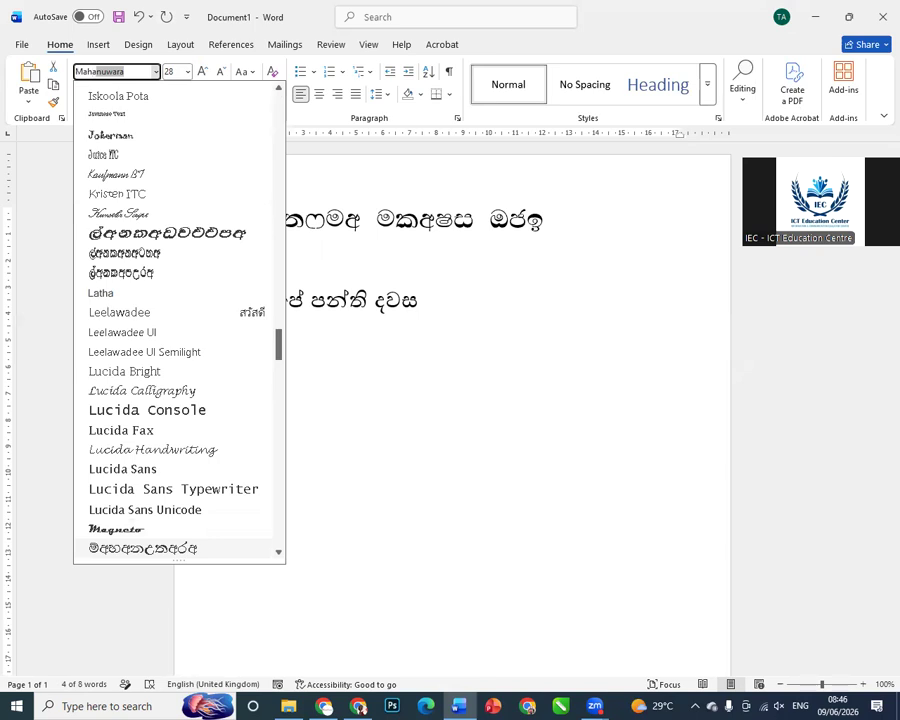
click(220, 550)
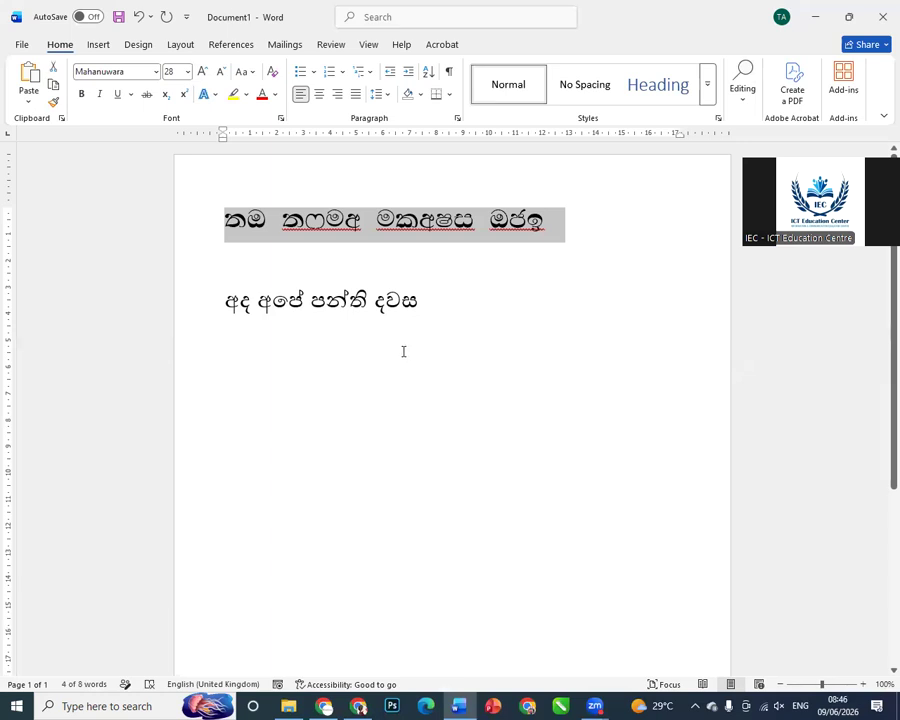
- Reselect the first line and browse the available fonts with live preview, leaving without choosing one
click(229, 224)
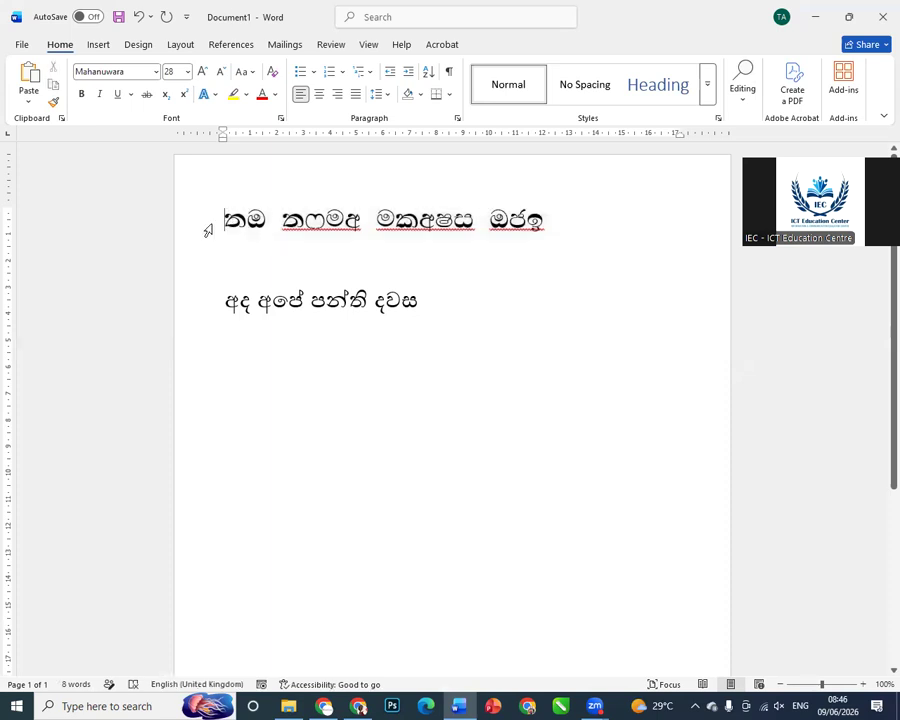
click(208, 231)
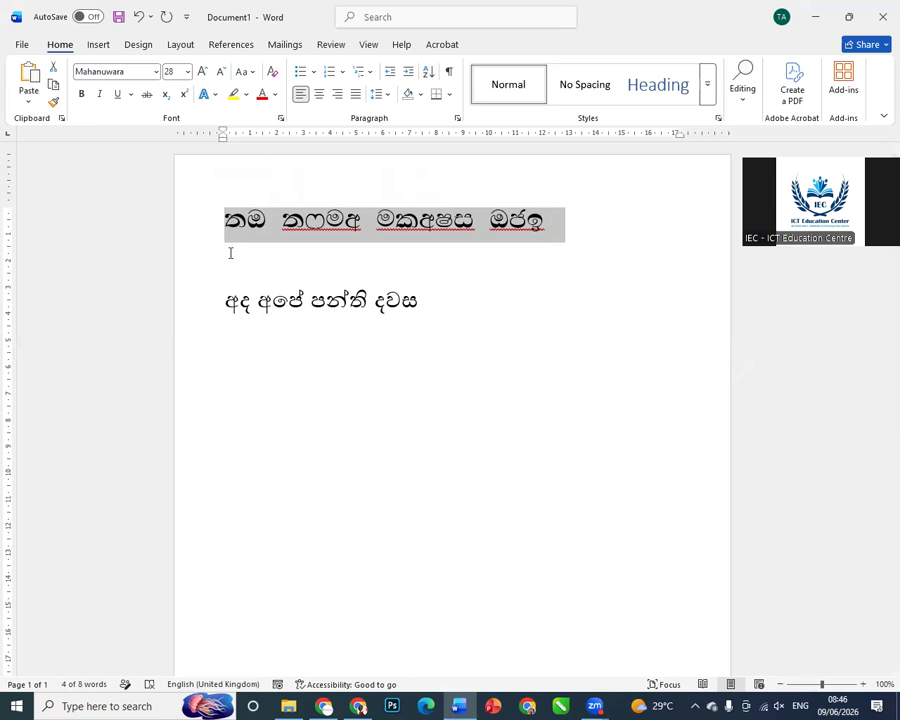
click(156, 71)
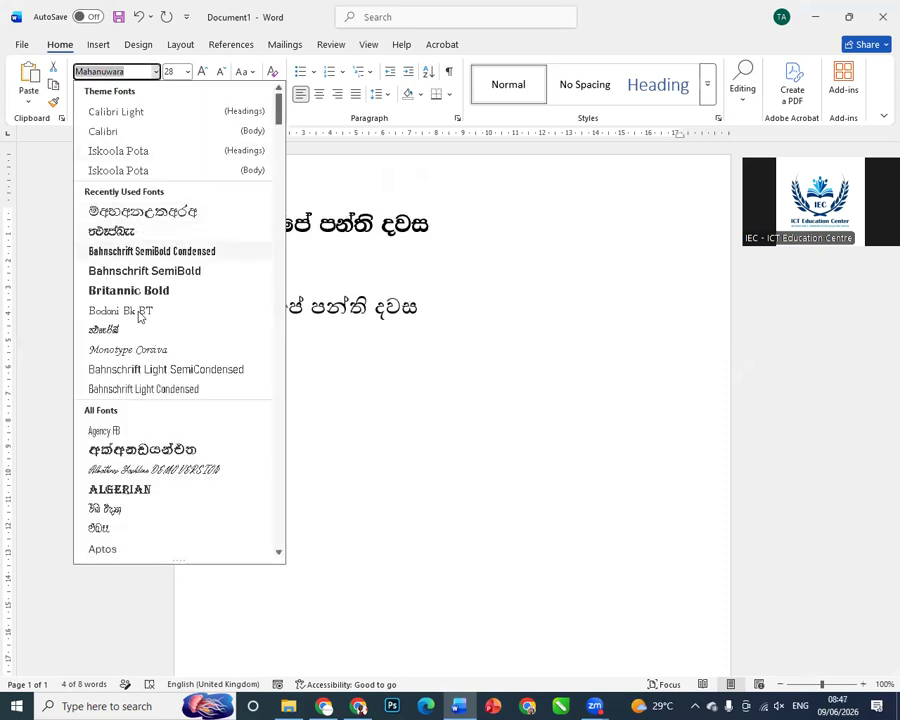
scroll(146, 418, down, 5)
scroll(155, 414, down, 15)
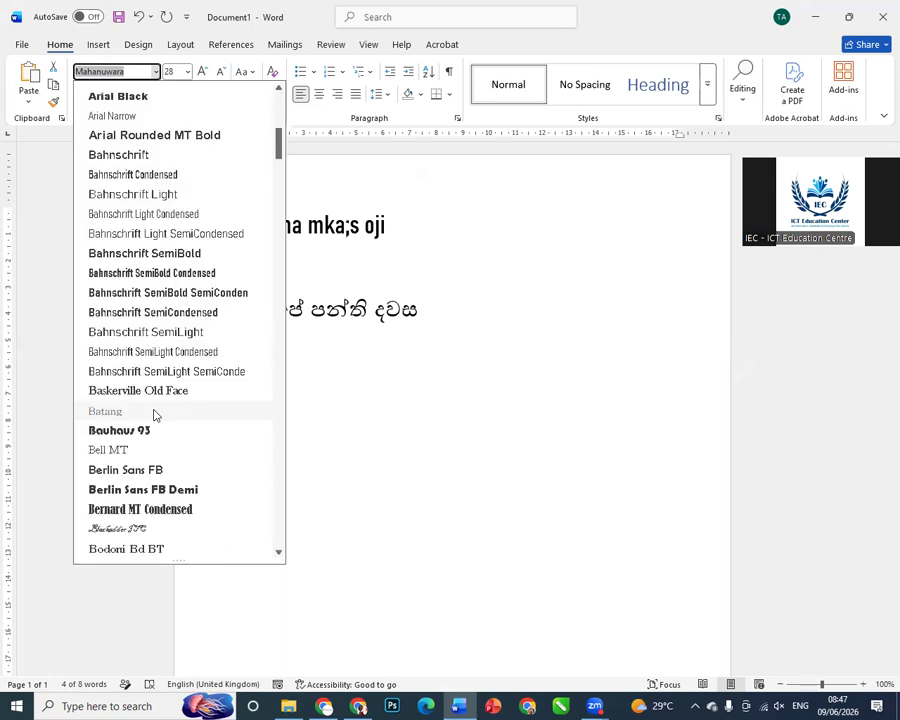
scroll(155, 405, down, 4)
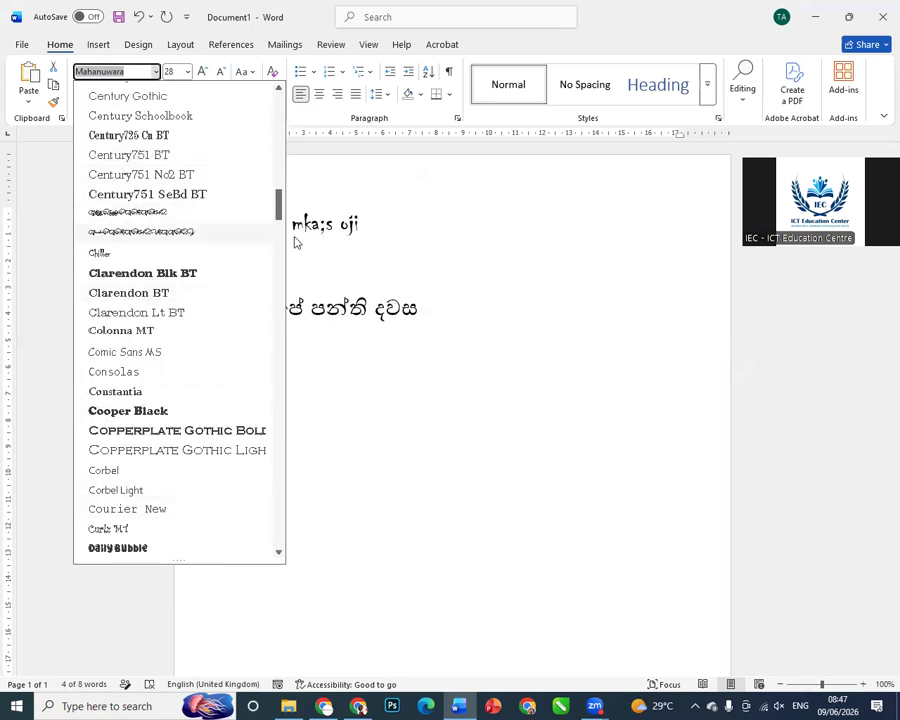
click(331, 262)
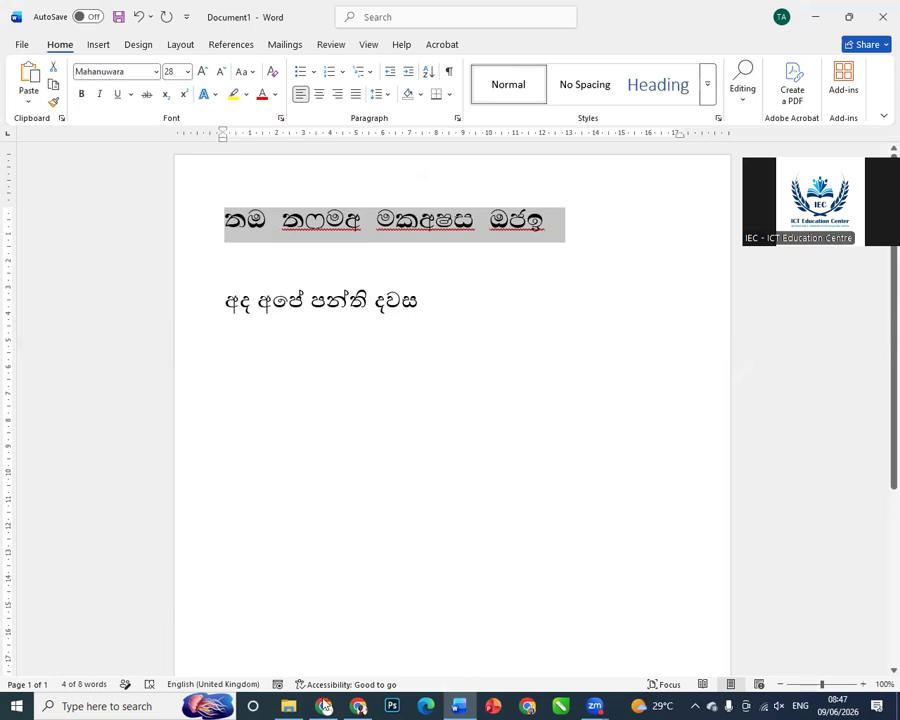
- Switch to the Google Input Tools page in Chrome, append "අද දවස" to the Sinhala sentence and copy the whole text
key(alt+Tab)
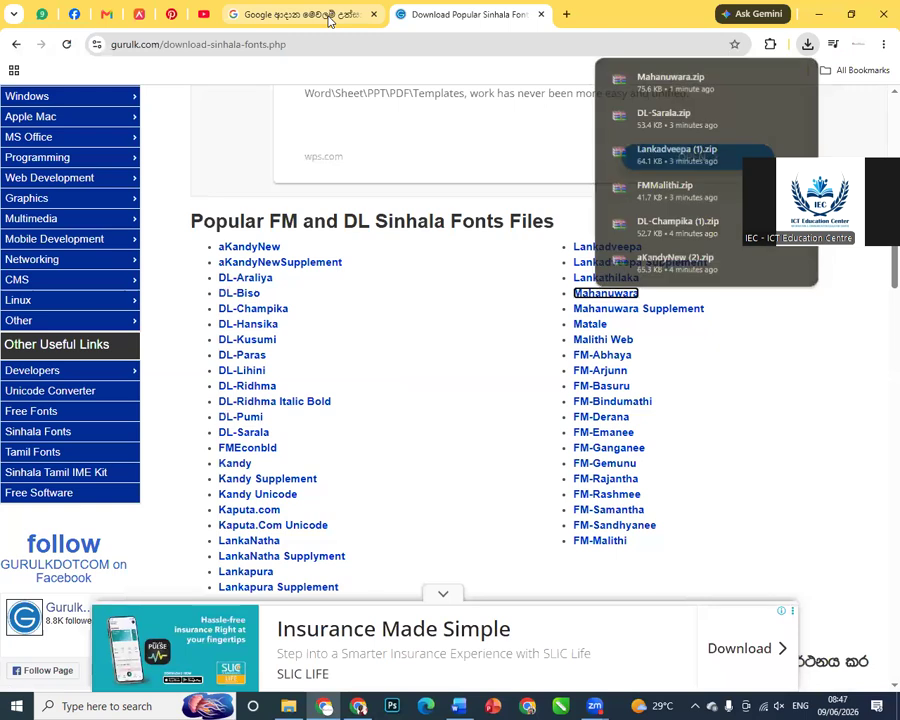
click(330, 18)
click(183, 323)
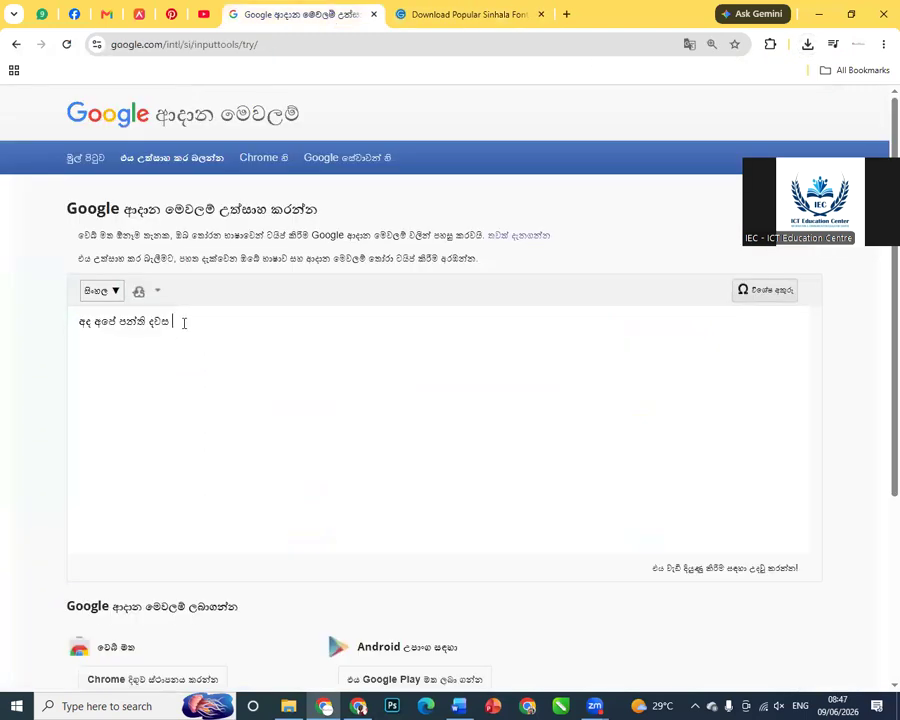
text(ada )
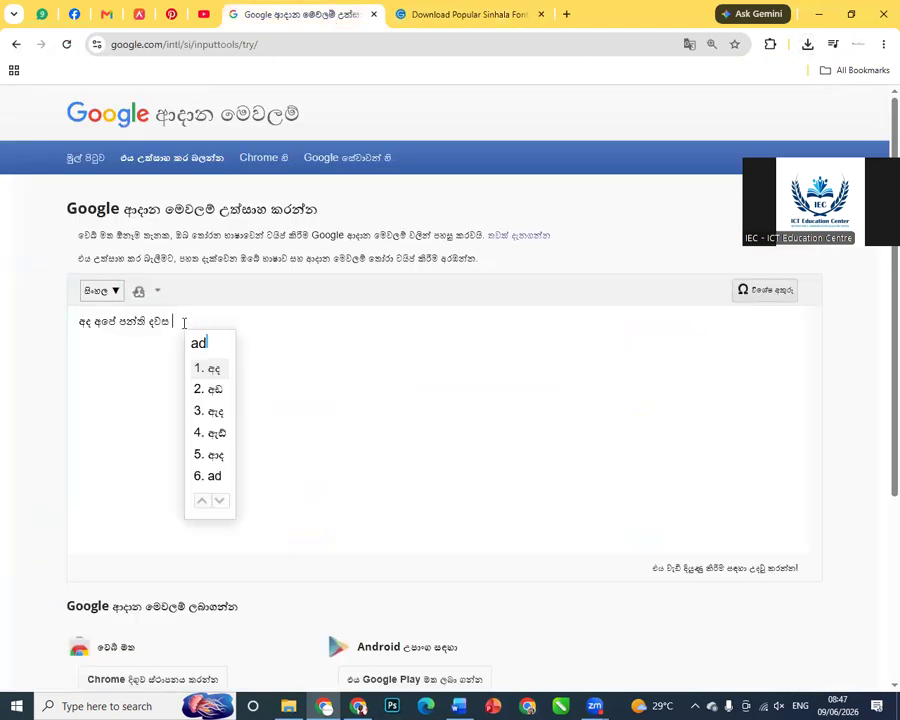
text(dawasa)
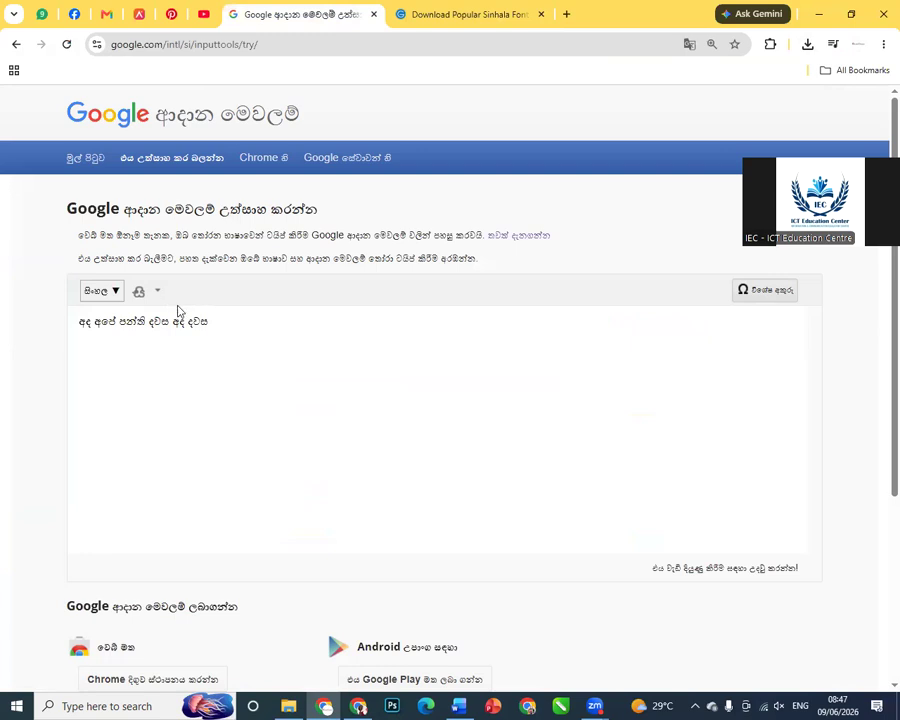
key(ctrl+a)
right_click(130, 320)
click(150, 386)
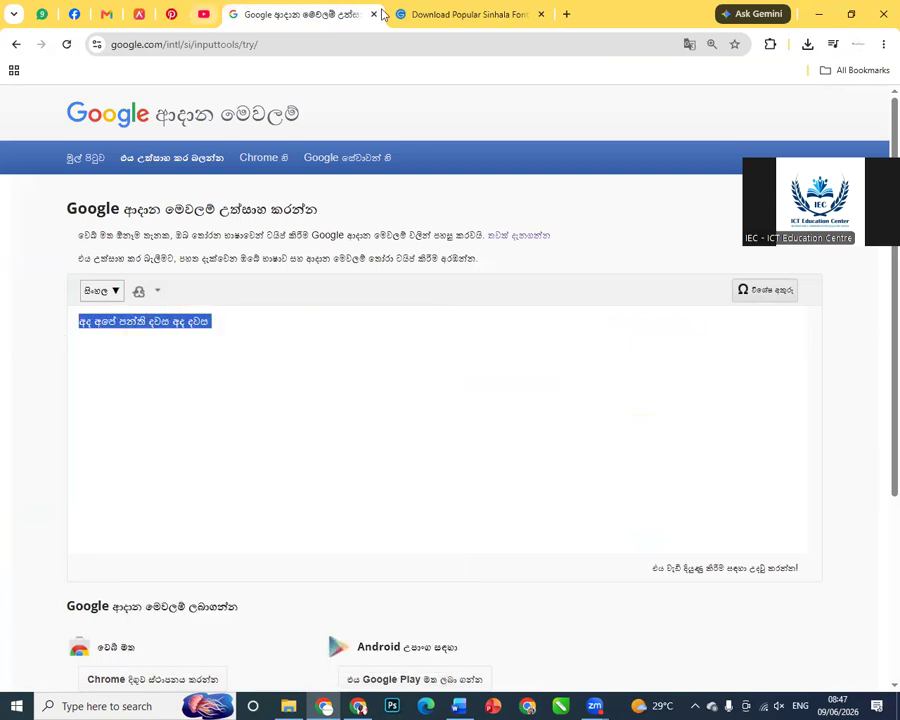
- Return to the Gurulk Unicode converter and paste the copied sentence as Sinhala Unicode input for conversion to FM-Malithi
click(463, 16)
click(14, 45)
click(74, 248)
right_click(74, 248)
click(104, 384)
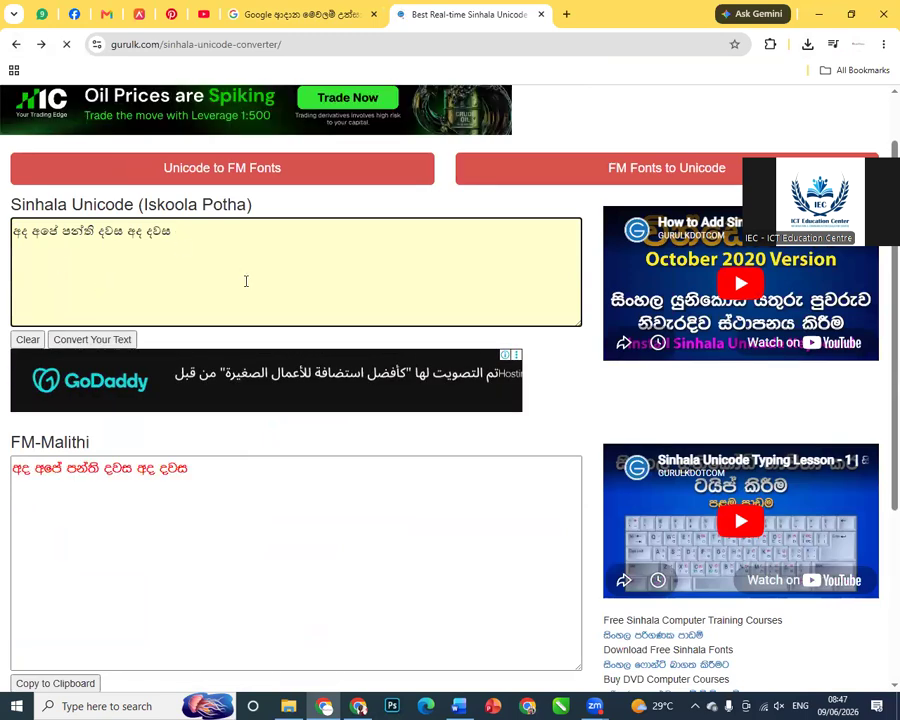
scroll(292, 115, down, 2)
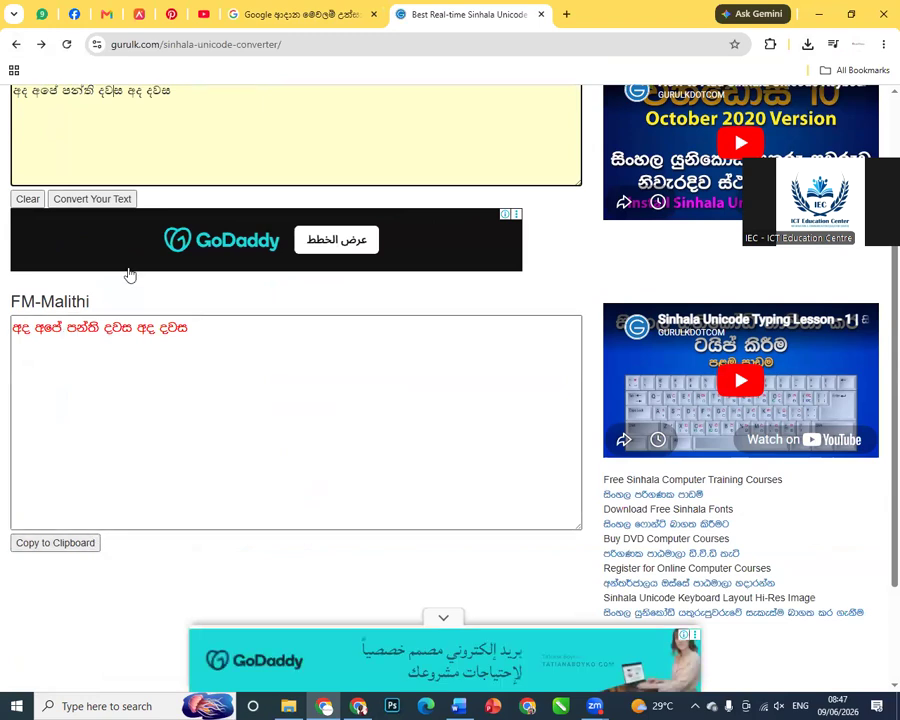
- Convert the Sinhala sentence to FM-Malithi, then paste the result on a new line in the Word document and select that line
click(101, 202)
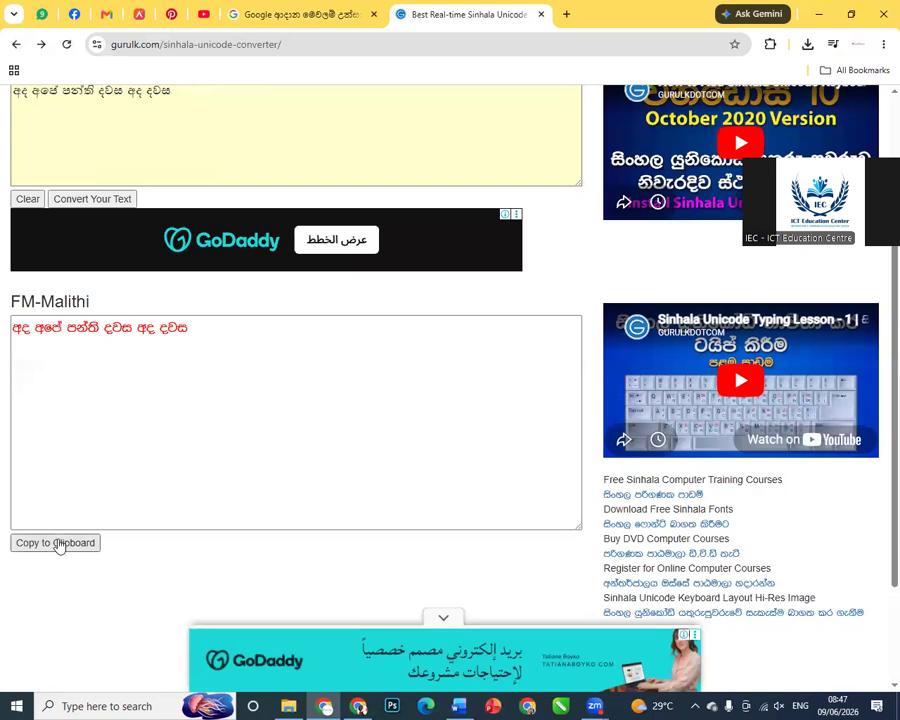
click(56, 543)
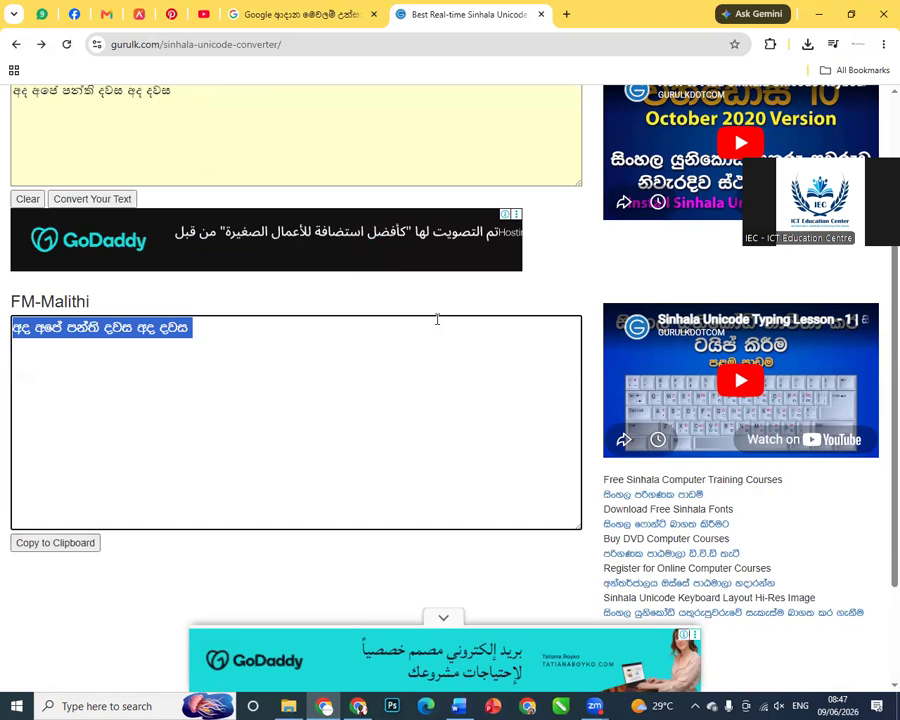
key(alt+Tab)
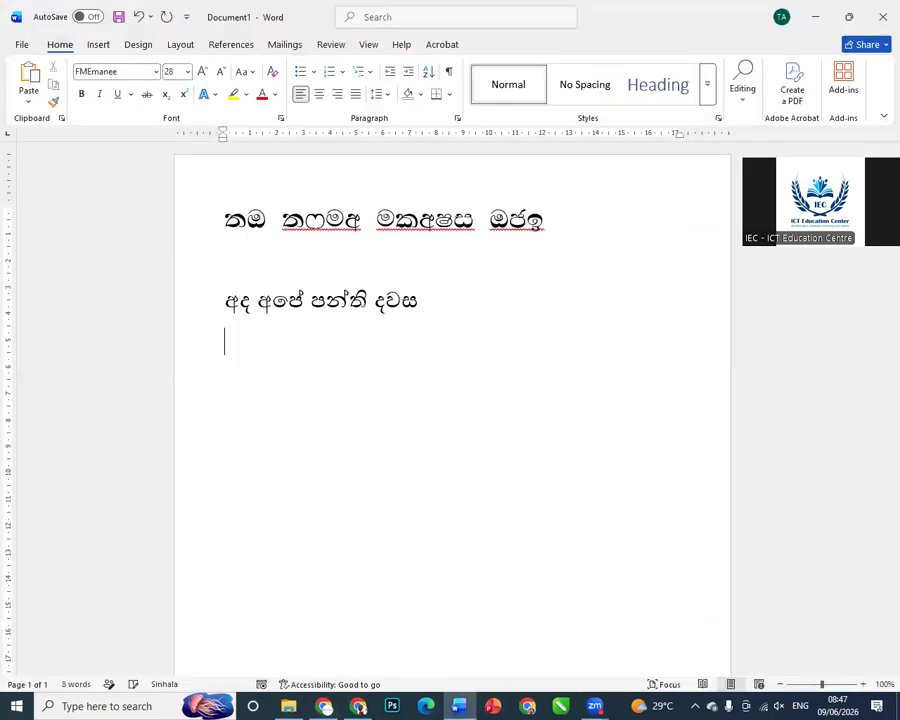
key(Return)
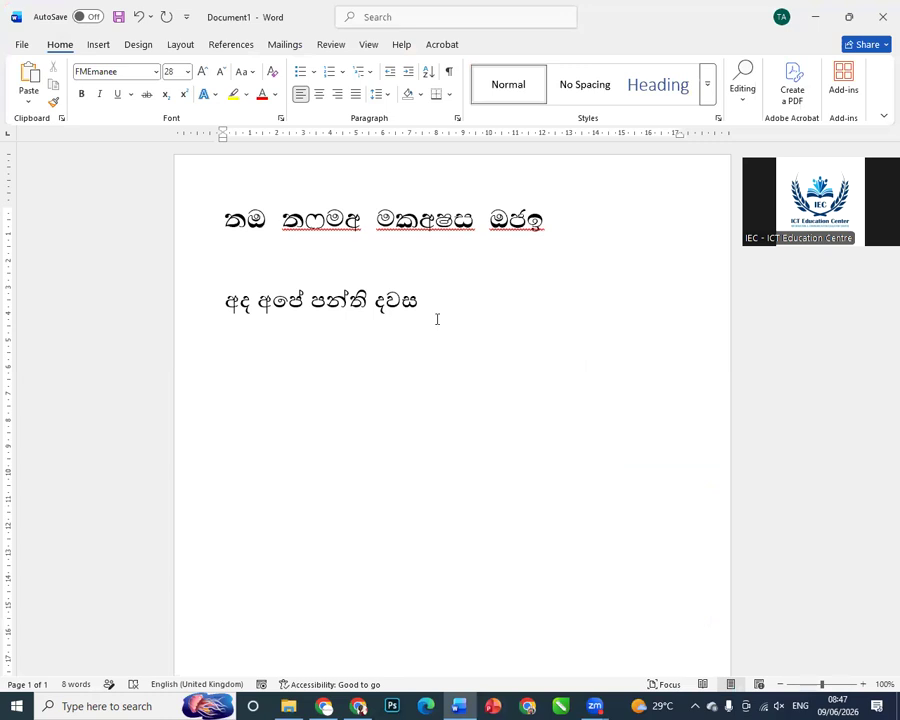
key(ctrl+v)
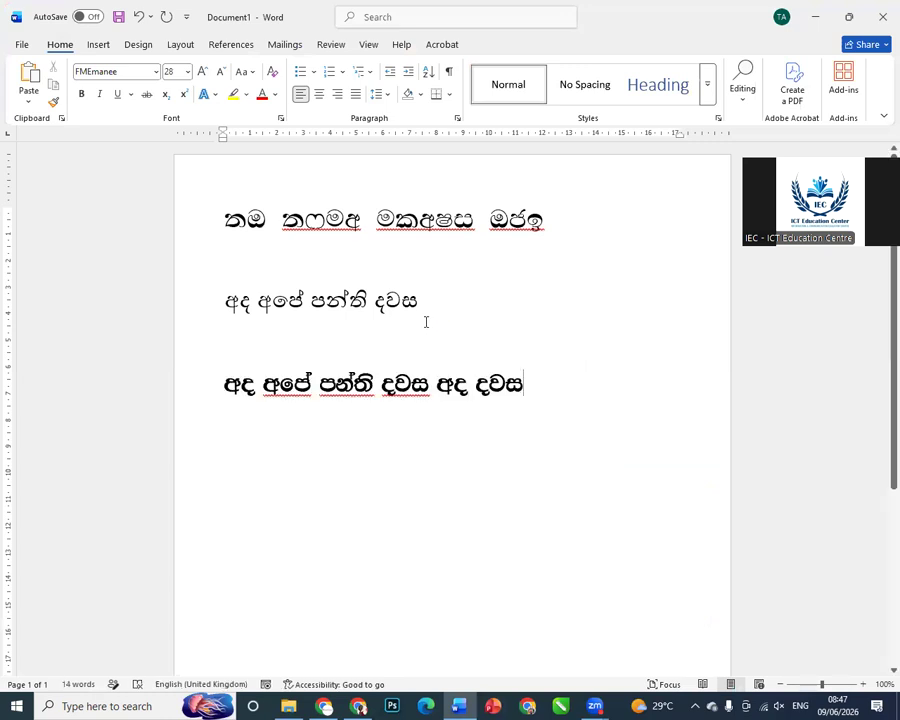
click(206, 398)
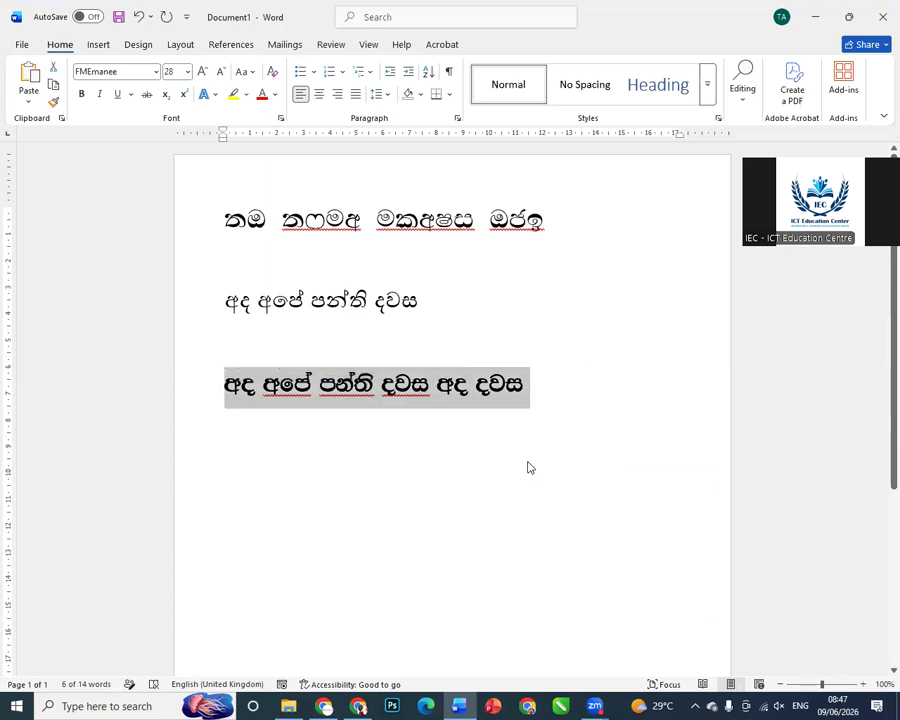
- Return to the Gurulk converter in Chrome and open its free Sinhala fonts download page
key(alt+Tab)
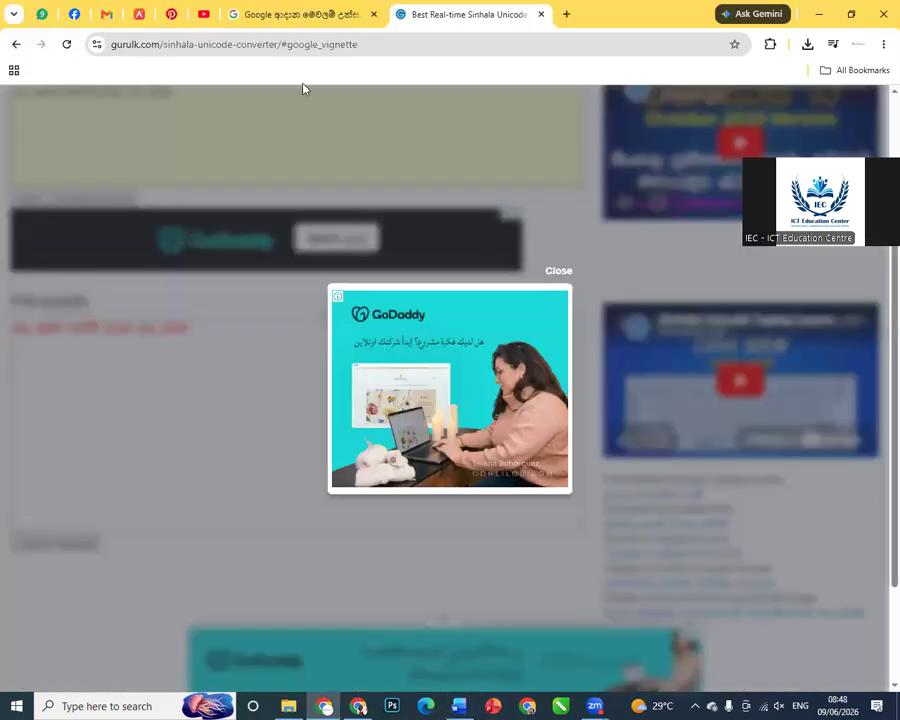
scroll(83, 100, down, 1)
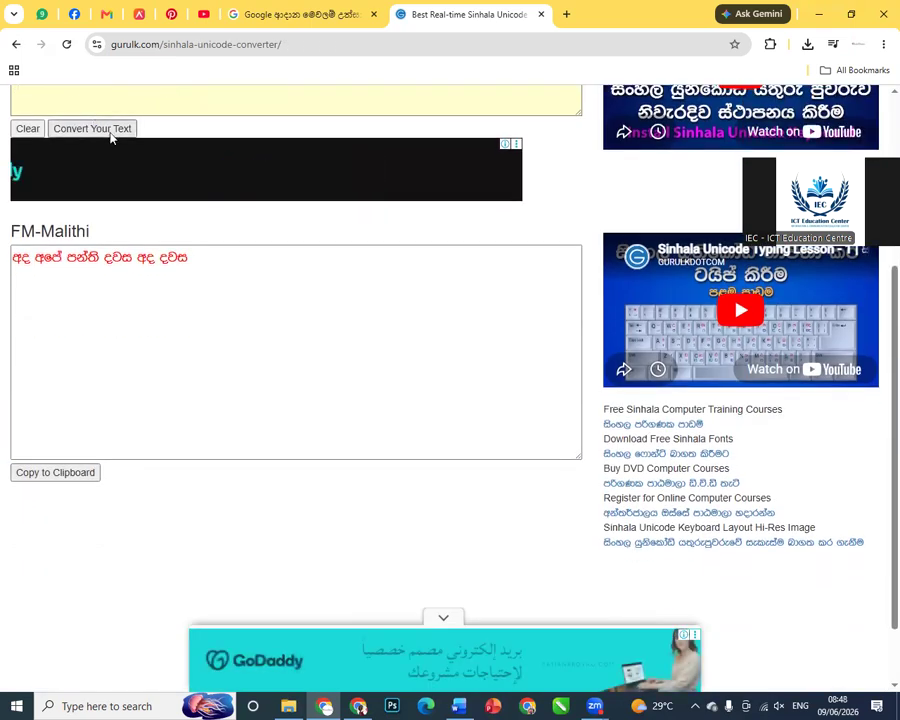
scroll(82, 100, up, 5)
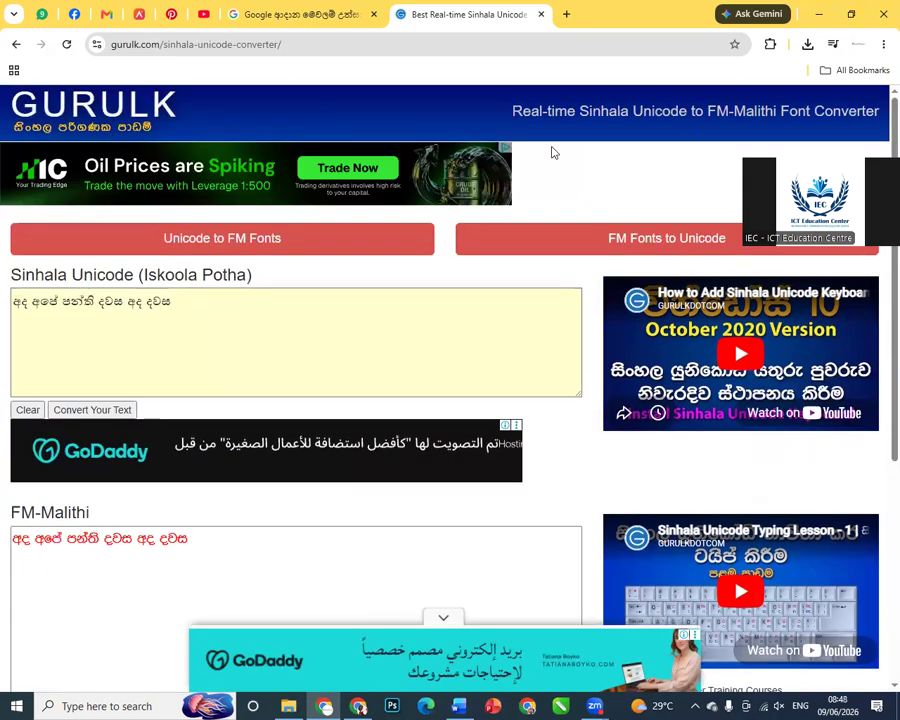
scroll(584, 221, down, 3)
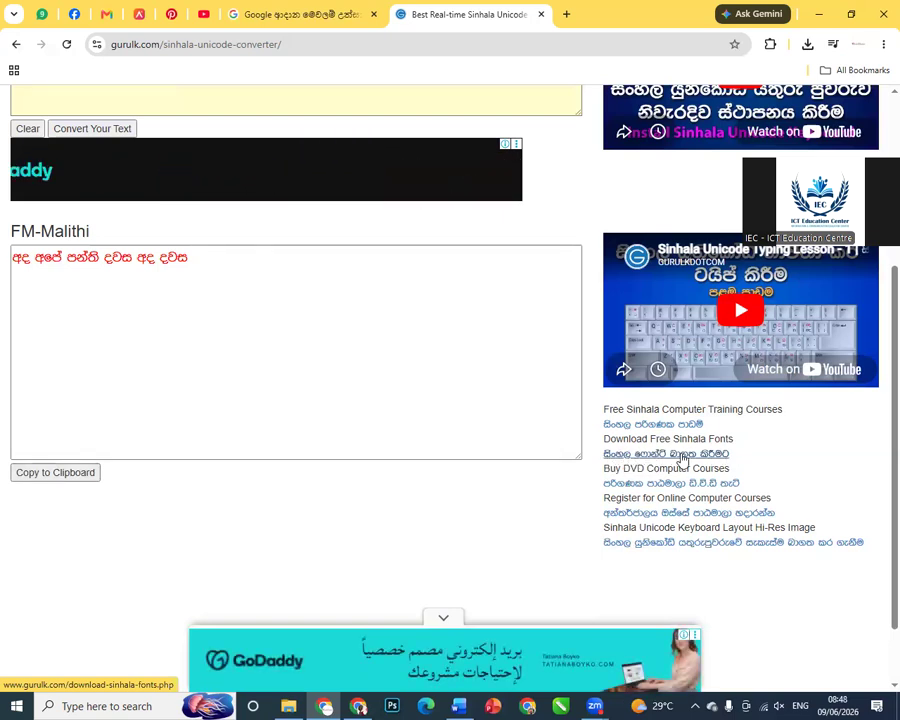
click(683, 456)
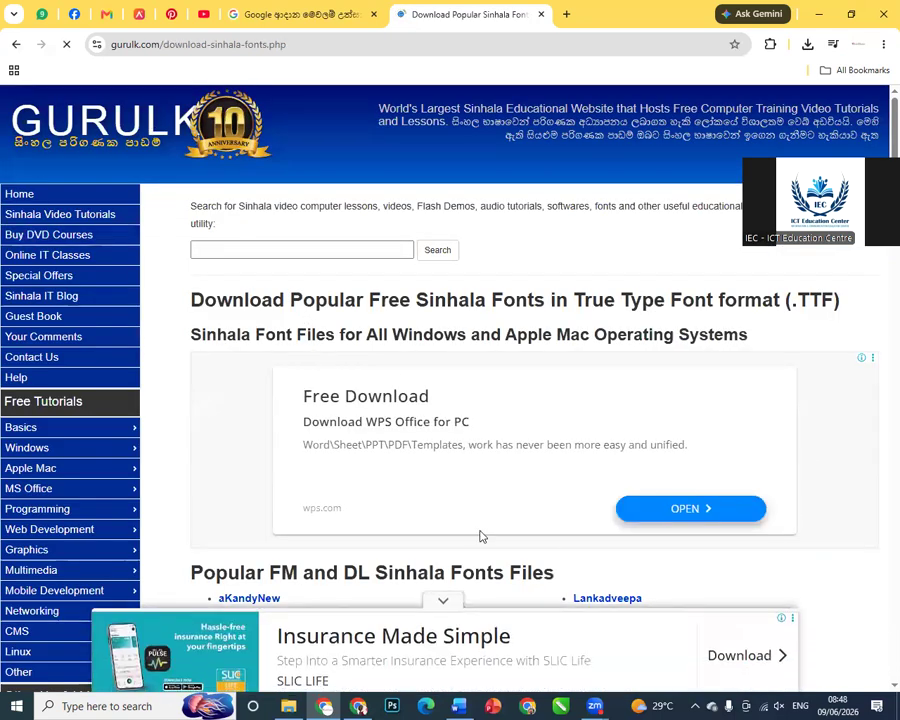
- Download the Mahanuwara and FM-Gemunu fonts and check for their archives in the Downloads folder, closing it again
scroll(479, 535, down, 4)
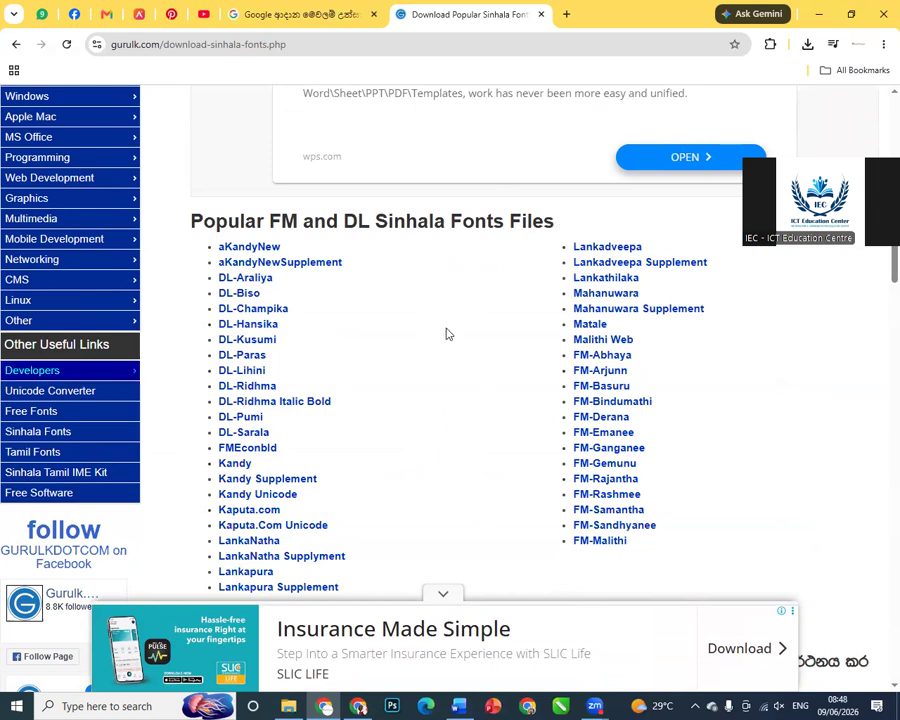
click(608, 295)
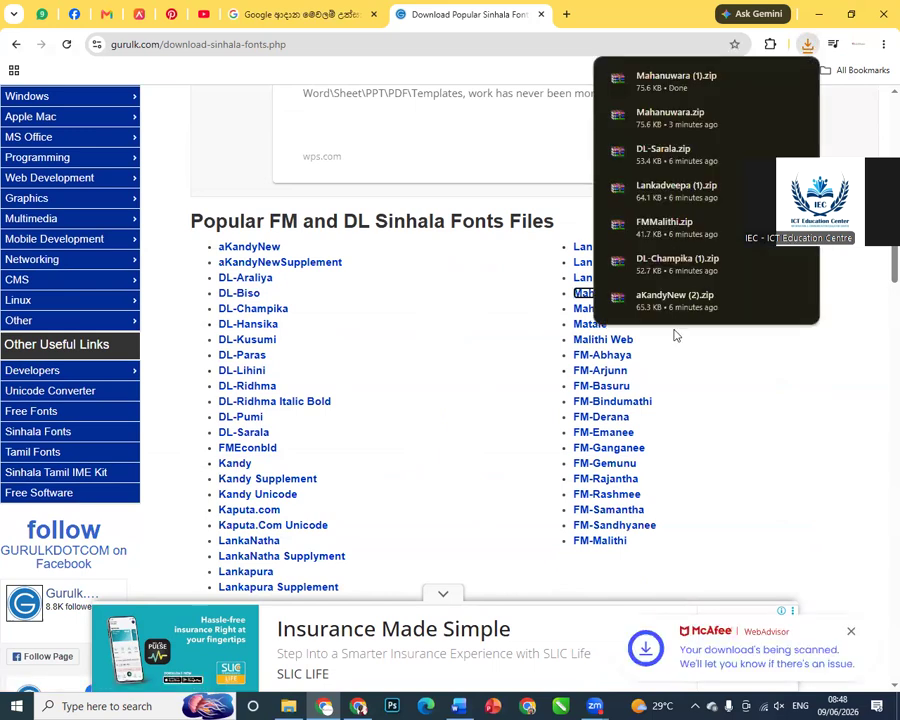
click(606, 475)
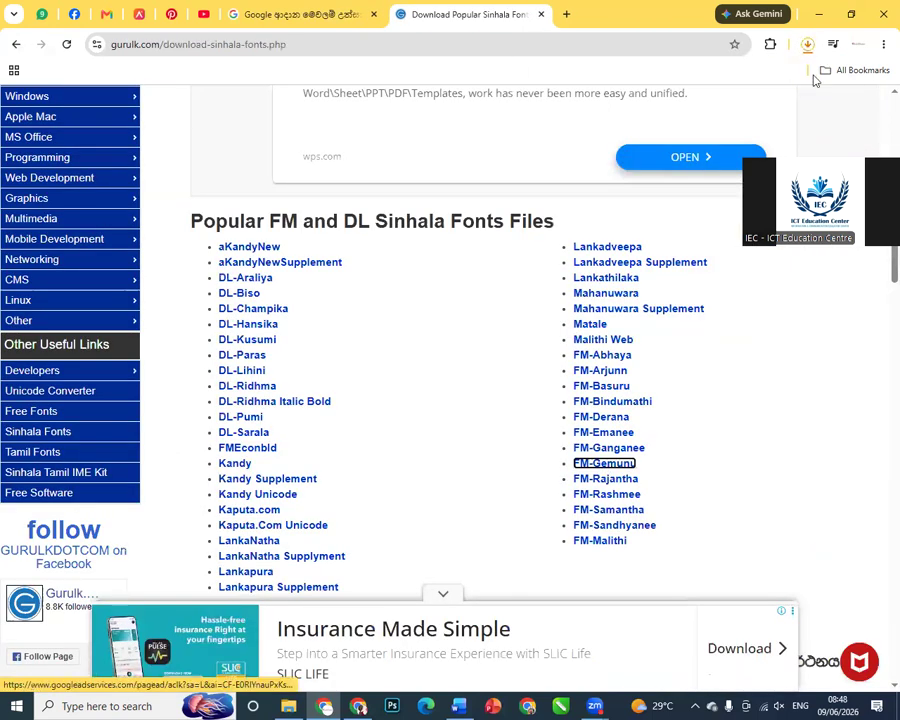
click(291, 706)
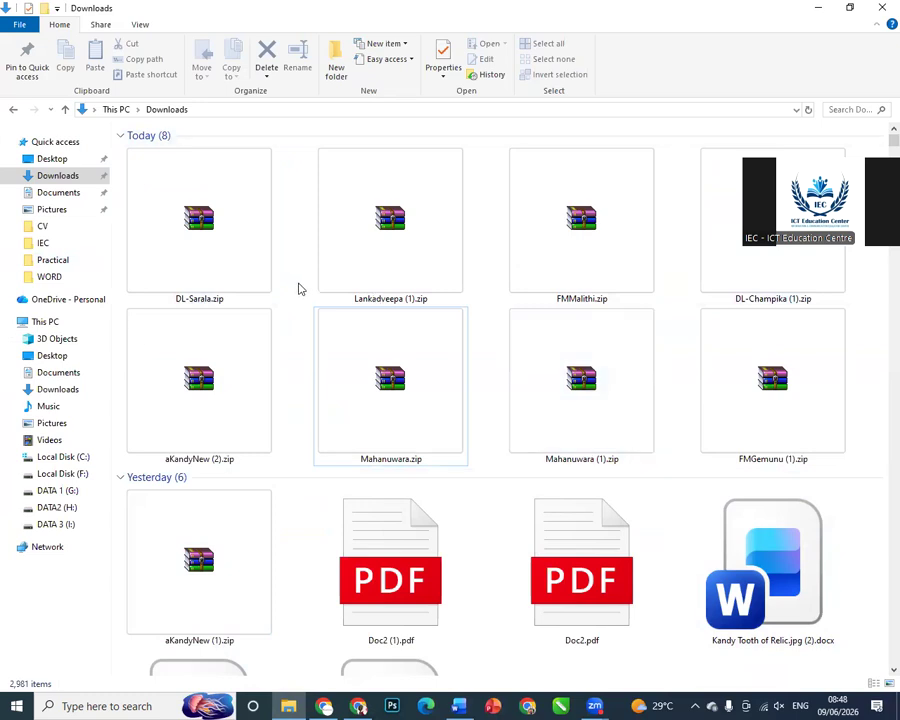
click(882, 8)
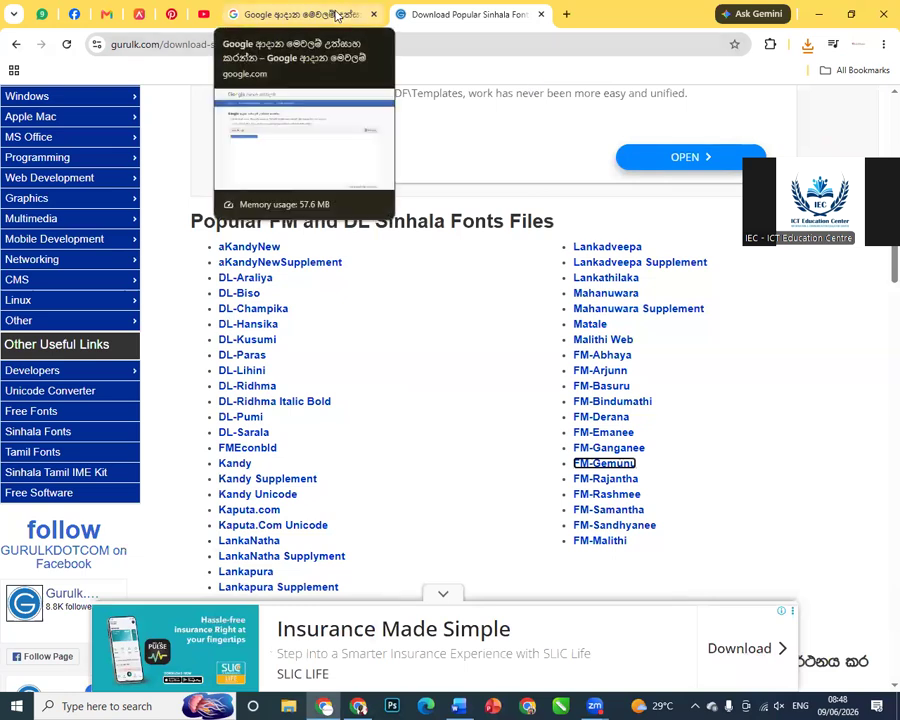
- Minimize the Chrome and Word windows to show the desktop
click(236, 12)
click(815, 14)
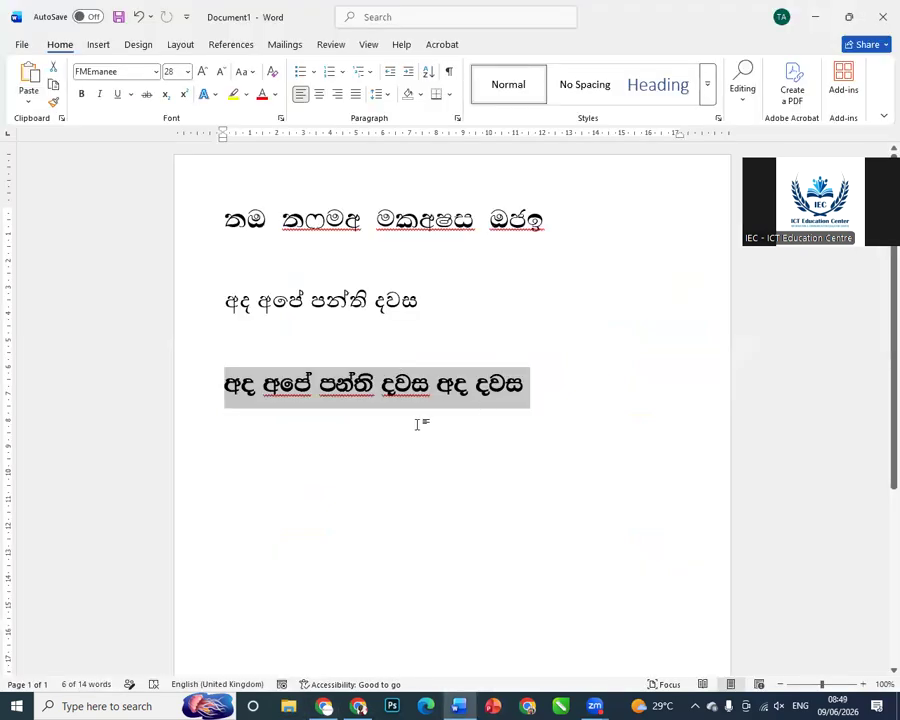
click(815, 17)
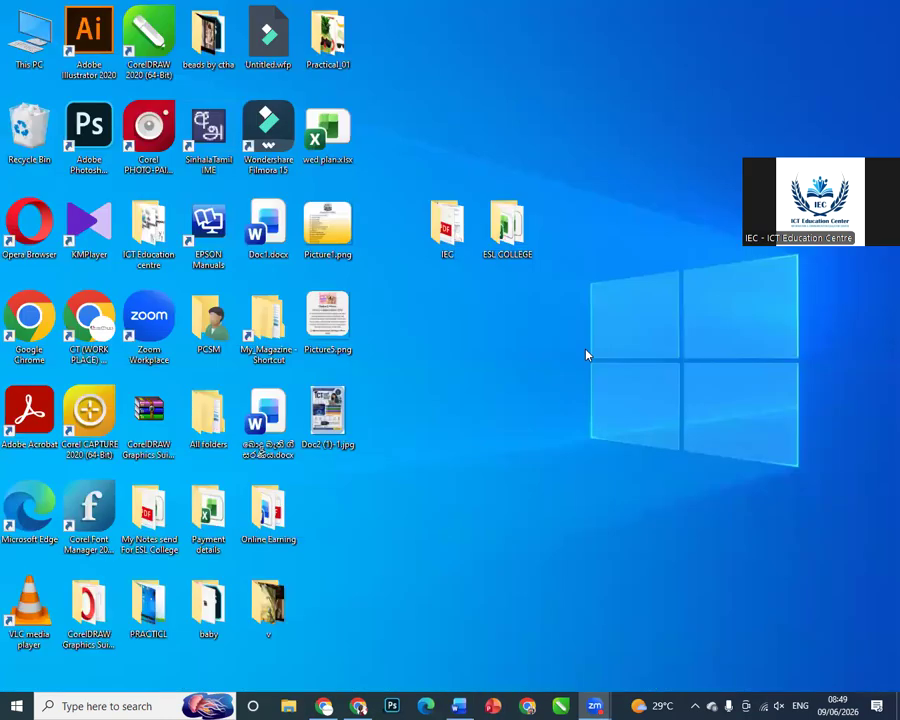